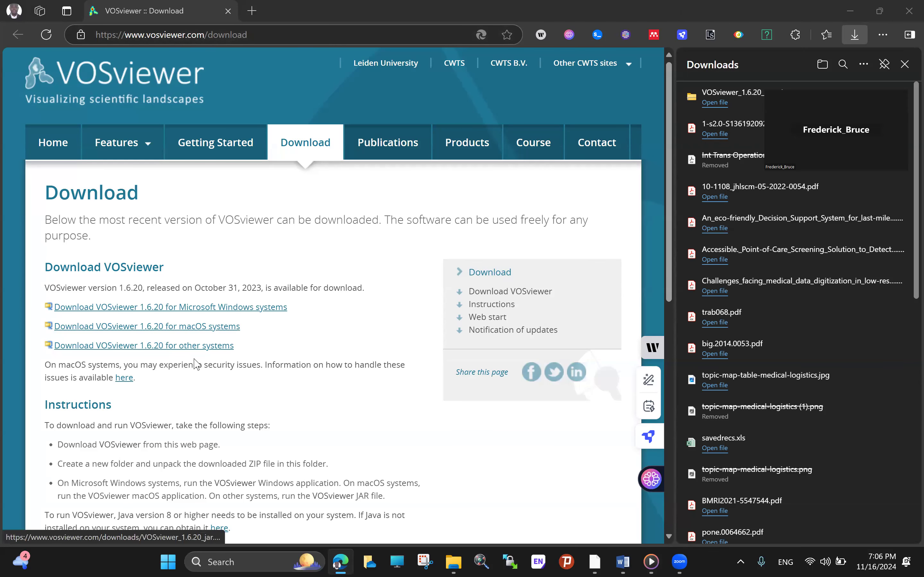
Download VOSviewer 1.6.20 for Microsoft Windows systems and delete the earlier downloaded copy, VOSviewer_1.6.20_exe.zip.
{"action": "scroll", "coordinate": [130, 336], "scroll_direction": "down", "scroll_amount": 2}
{"action": "scroll", "coordinate": [141, 310], "scroll_direction": "up", "scroll_amount": 2}
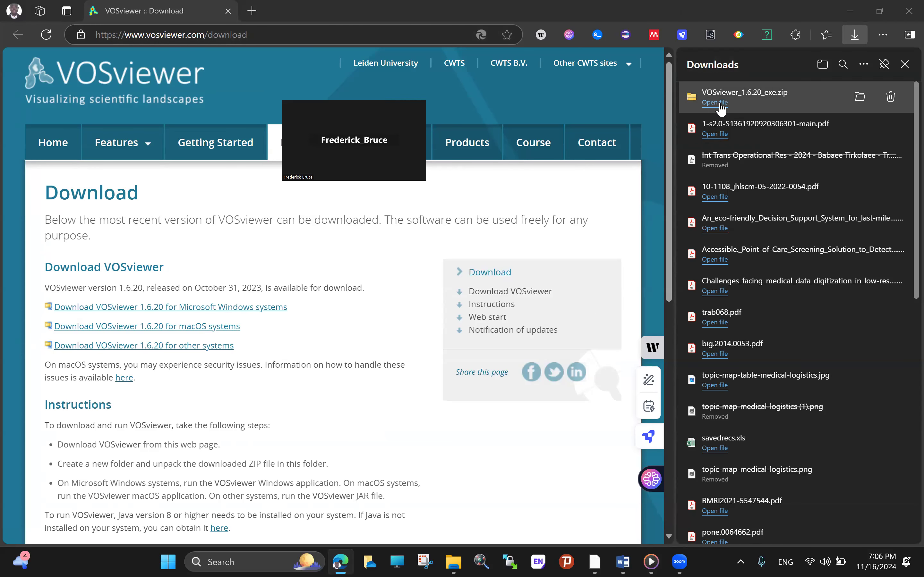
{"action": "left_click", "coordinate": [196, 308]}
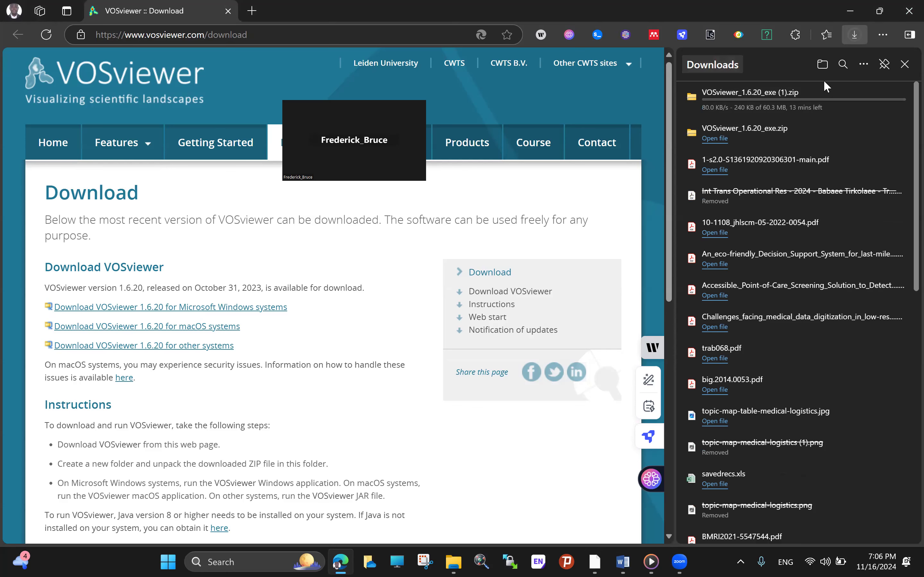
{"action": "mouse_move", "coordinate": [754, 153]}
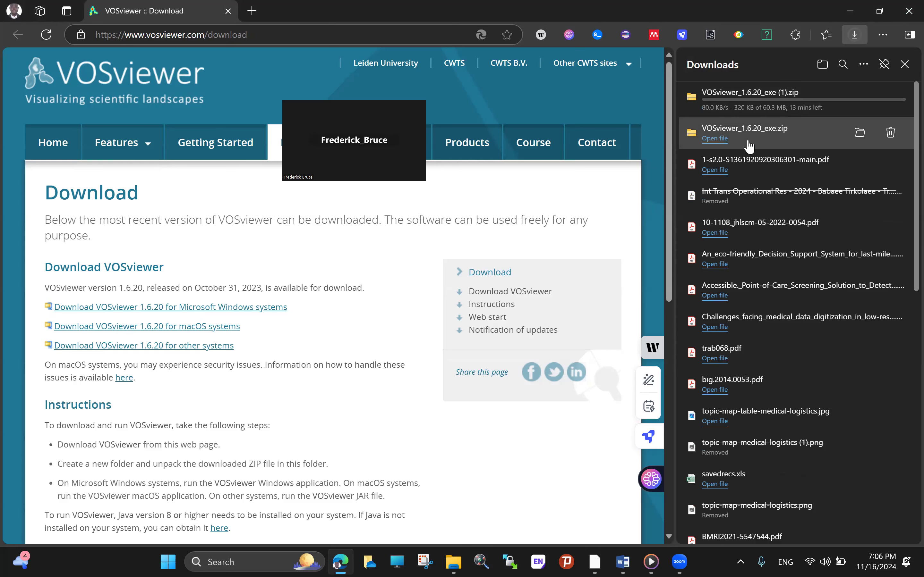
{"action": "left_click", "coordinate": [889, 134]}
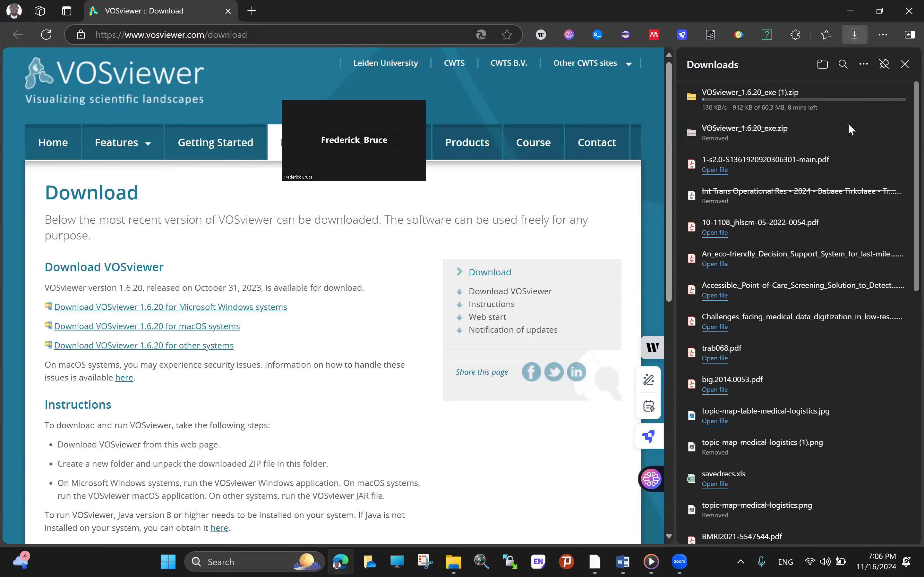
Extract the downloaded VOSviewer_1.6.20_exe (1).zip to D:\DOWNLOADS\VOSviewer_1.6.20_exe (1) and launch VOSviewer.exe from the extracted folder.
{"action": "mouse_move", "coordinate": [699, 114]}
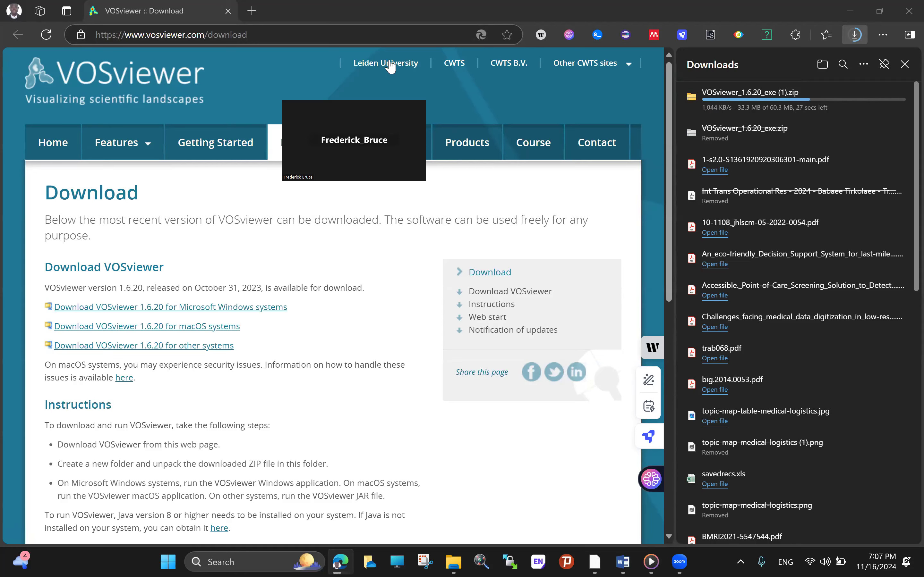
{"action": "mouse_move", "coordinate": [783, 111]}
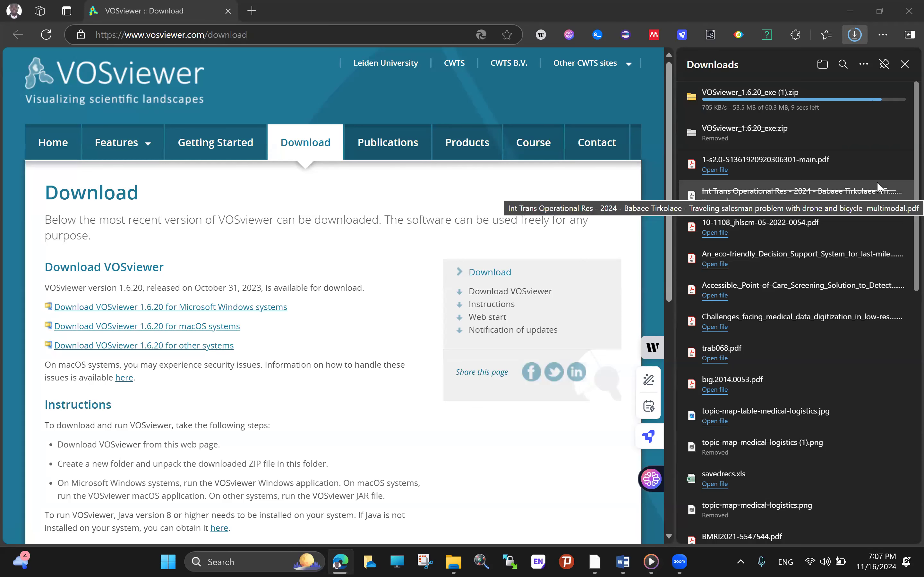
{"action": "mouse_move", "coordinate": [882, 167]}
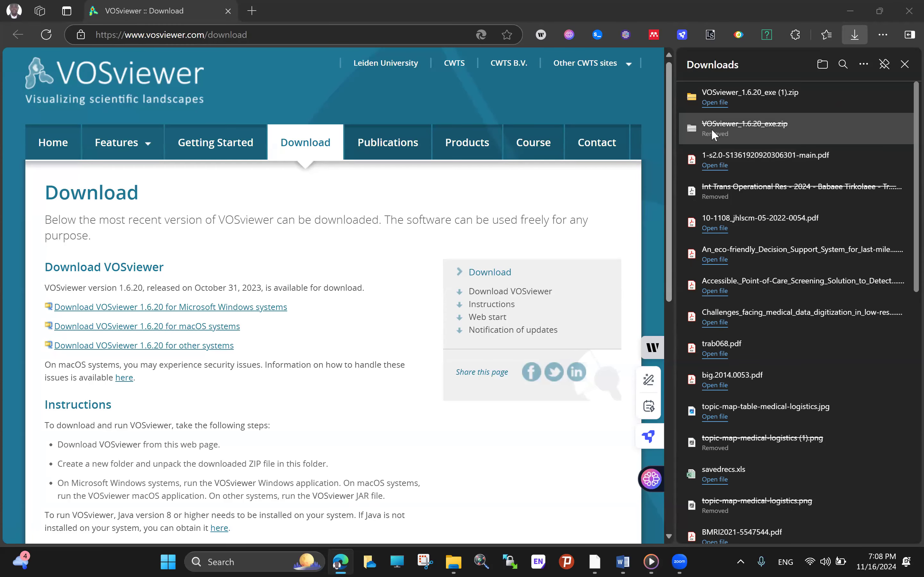
{"action": "left_click", "coordinate": [725, 99]}
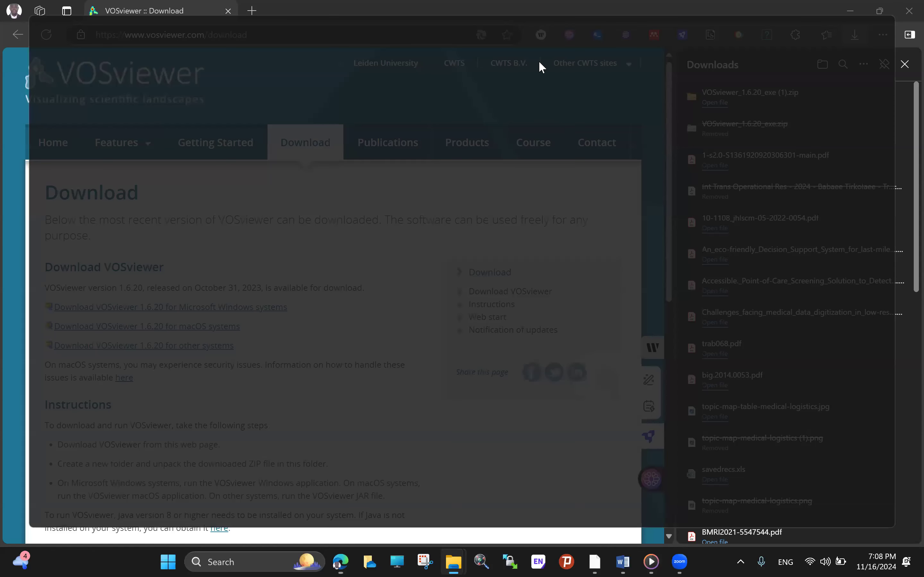
{"action": "left_click", "coordinate": [398, 69]}
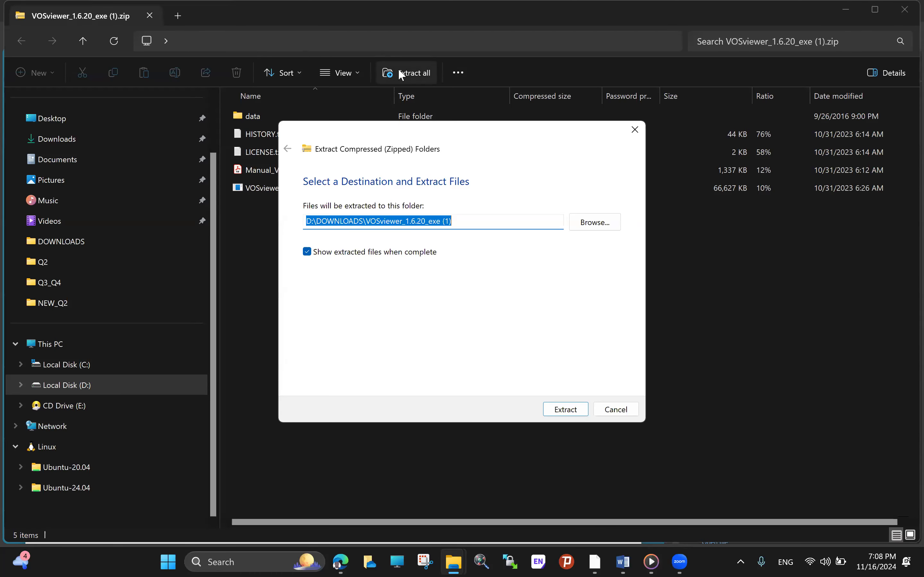
{"action": "left_click", "coordinate": [572, 412]}
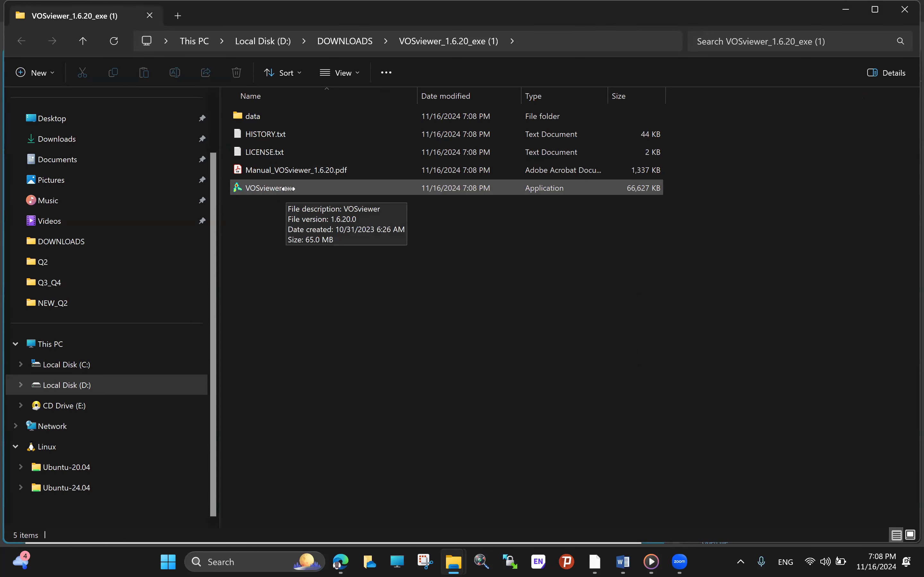
{"action": "double_click", "coordinate": [289, 189]}
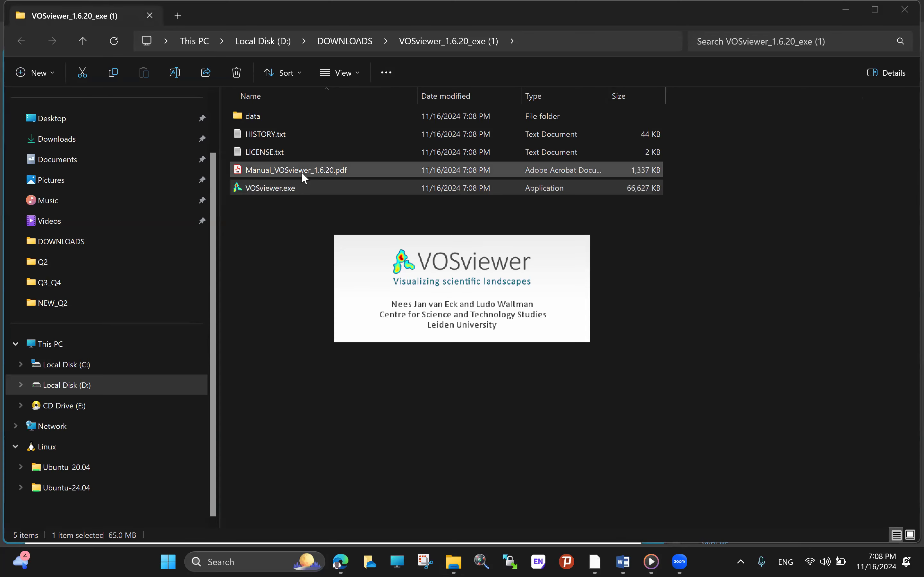
Open Manual_VOSviewer_1.6.20.pdf with Adobe Acrobat and switch to the VOSviewer window.
{"action": "left_click", "coordinate": [287, 165]}
{"action": "right_click", "coordinate": [289, 171]}
{"action": "key", "text": "Escape"}
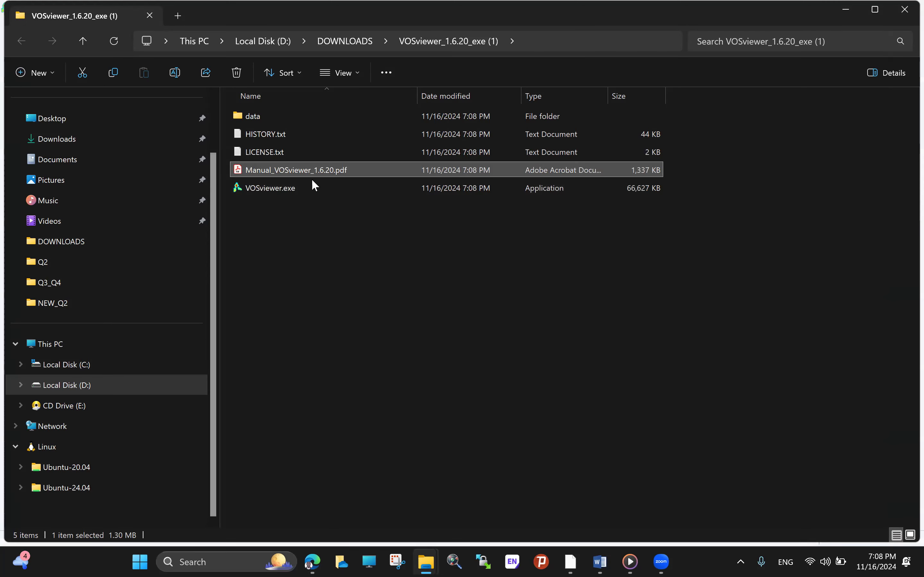
{"action": "right_click", "coordinate": [275, 172]}
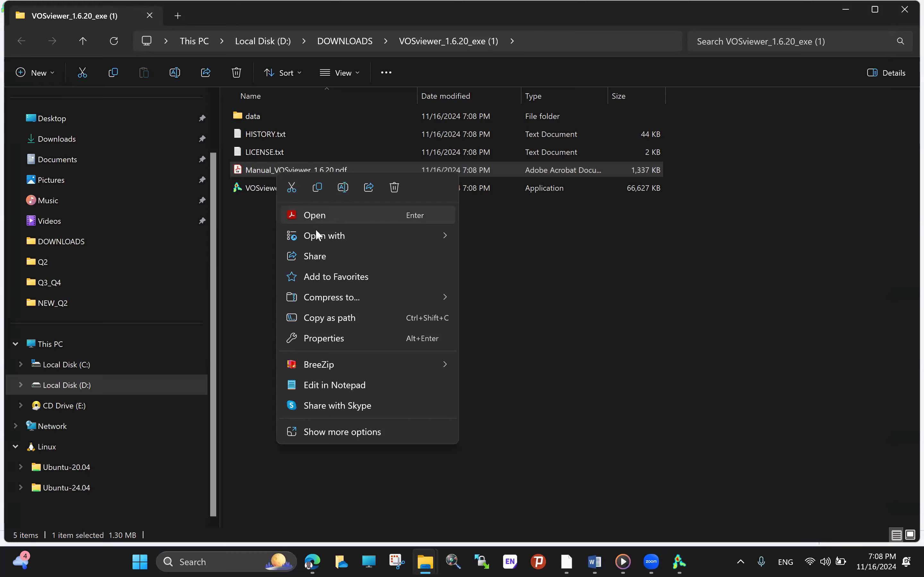
{"action": "mouse_move", "coordinate": [332, 236]}
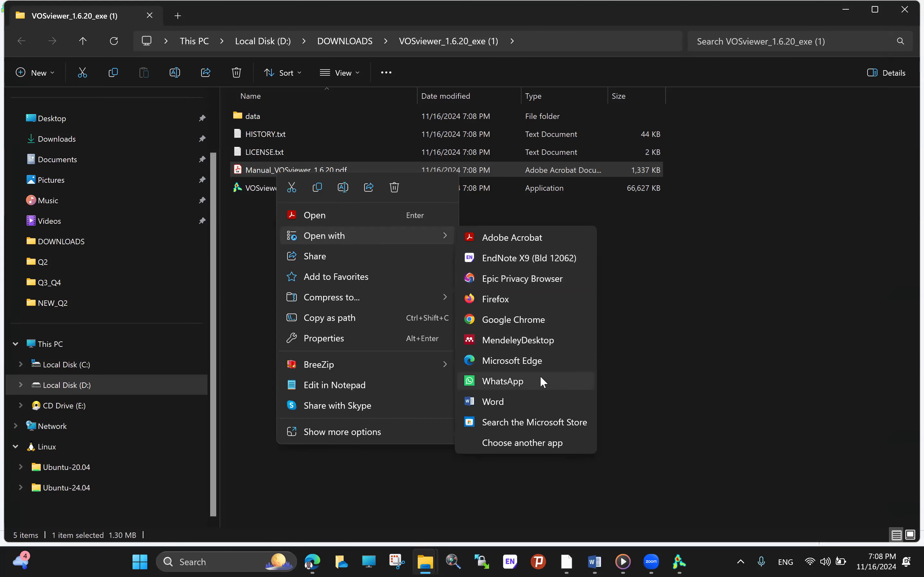
{"action": "left_click", "coordinate": [538, 234]}
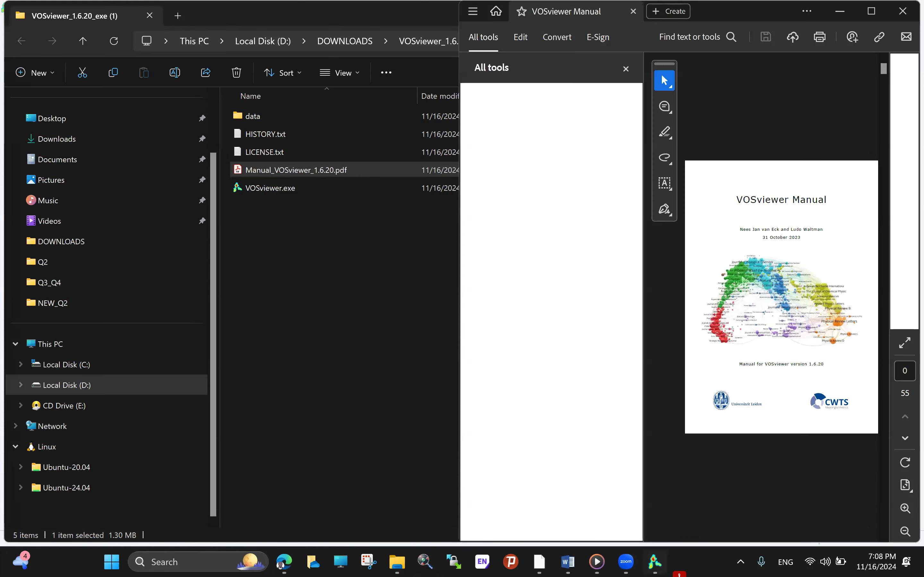
{"action": "mouse_move", "coordinate": [680, 561]}
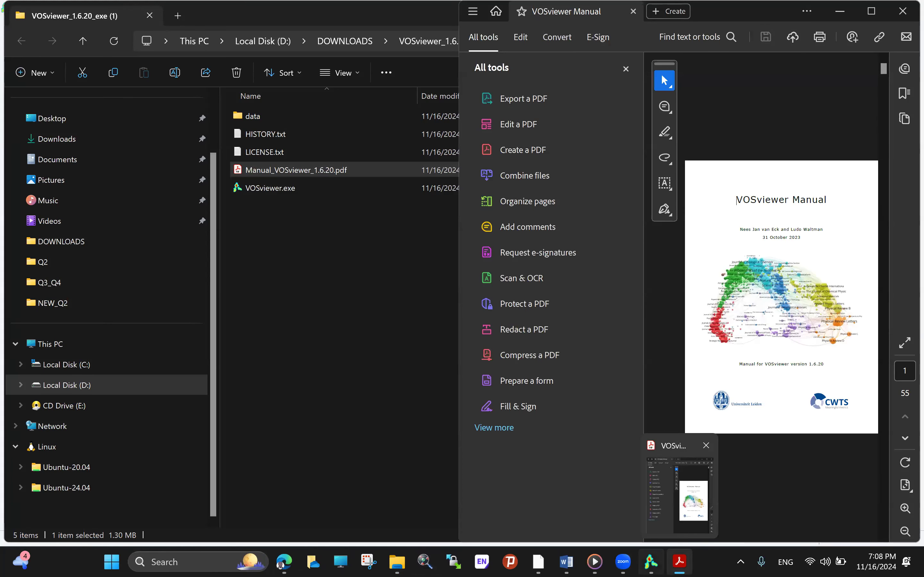
{"action": "left_click", "coordinate": [651, 562]}
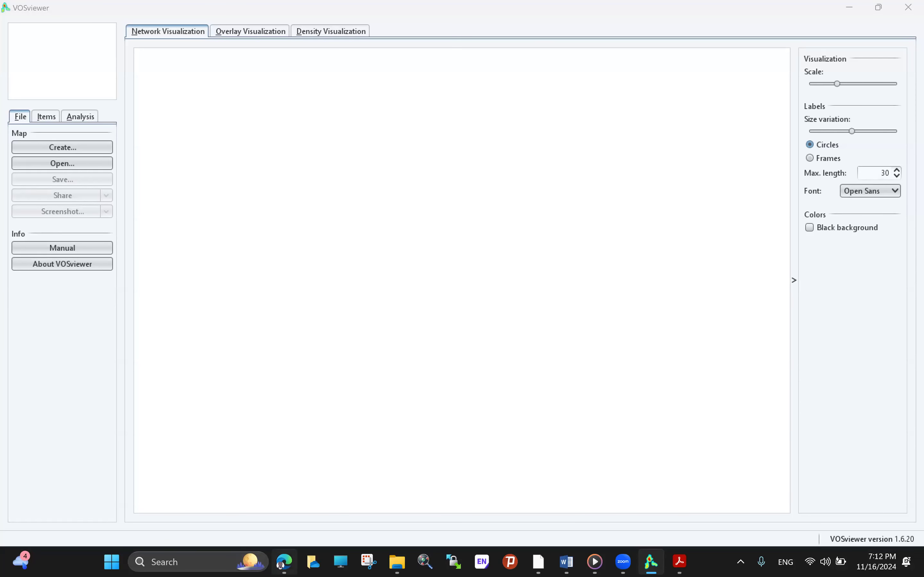
Switch to Microsoft Edge and open connectedpapers.com in a new tab.
{"action": "left_click", "coordinate": [284, 561]}
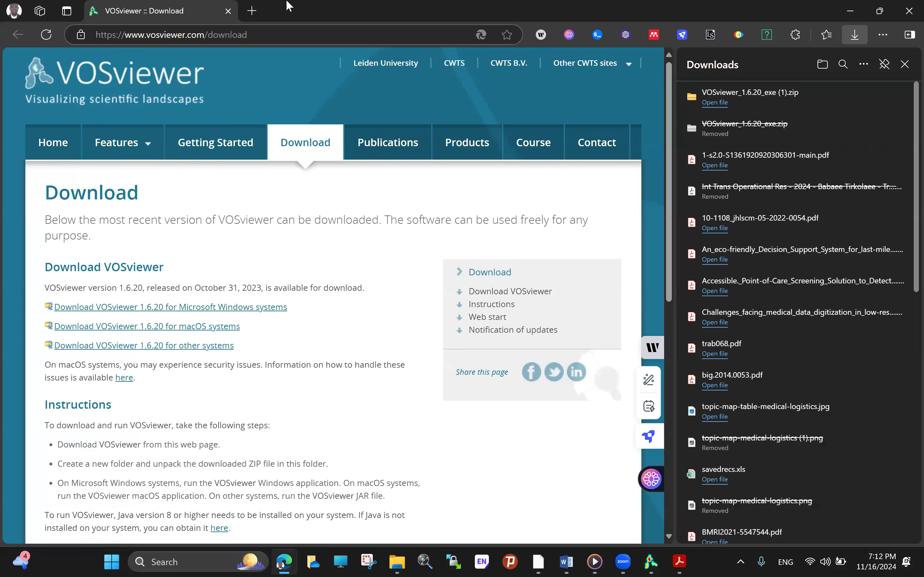
{"action": "left_click", "coordinate": [252, 11]}
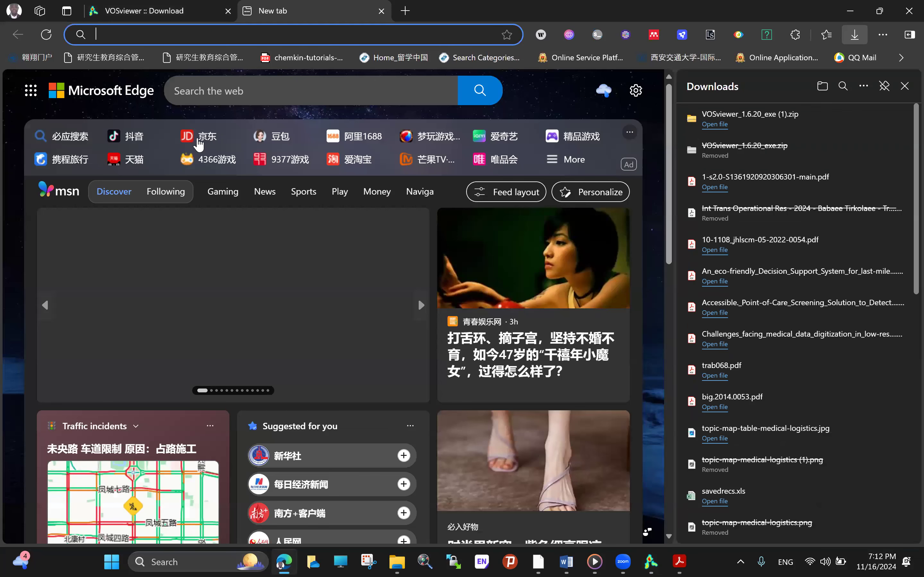
{"action": "type", "text": "connectedpapers.com"}
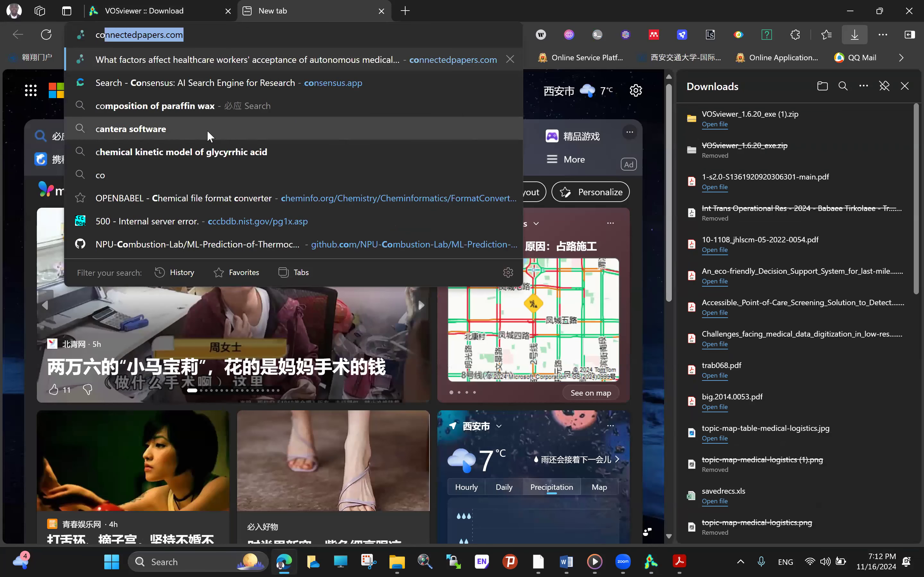
{"action": "key", "text": "Return"}
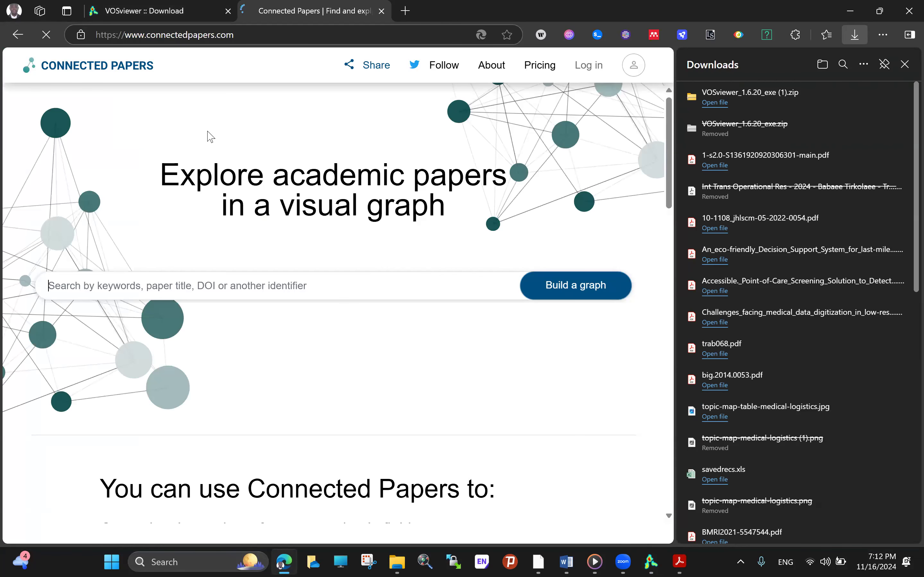
Search Connected Papers for "machine learning in healthcare".
{"action": "left_click", "coordinate": [202, 275]}
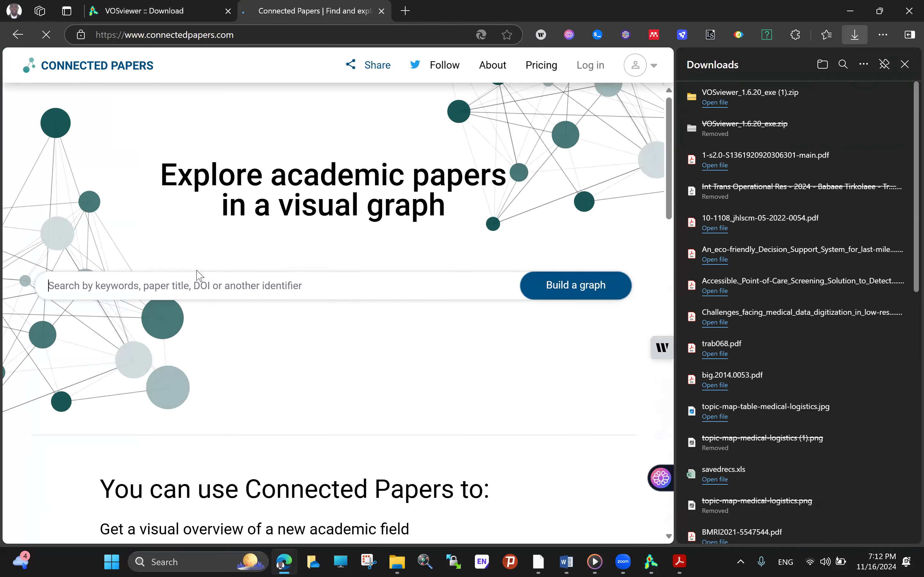
{"action": "type", "text": "machines"}
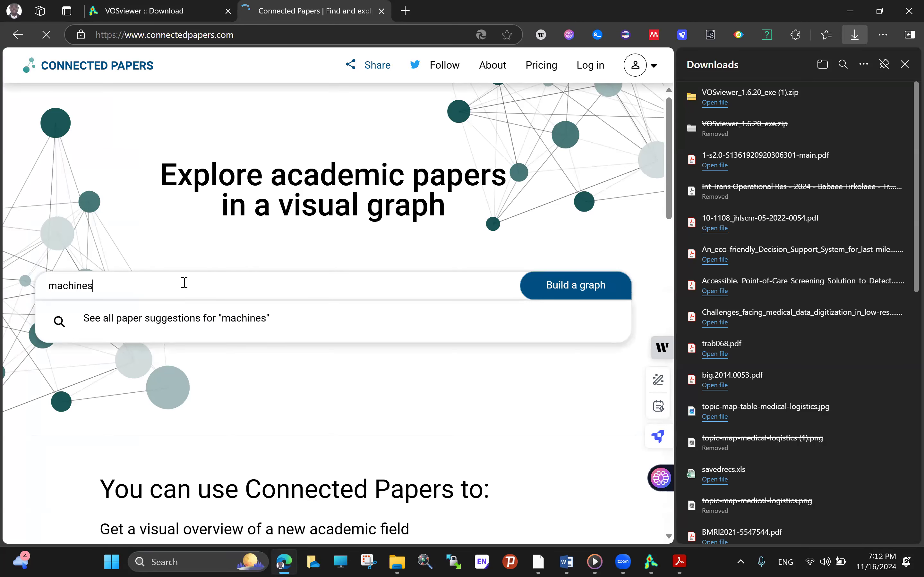
{"action": "key", "text": "BackSpace"}
{"action": "type", "text": "learning "}
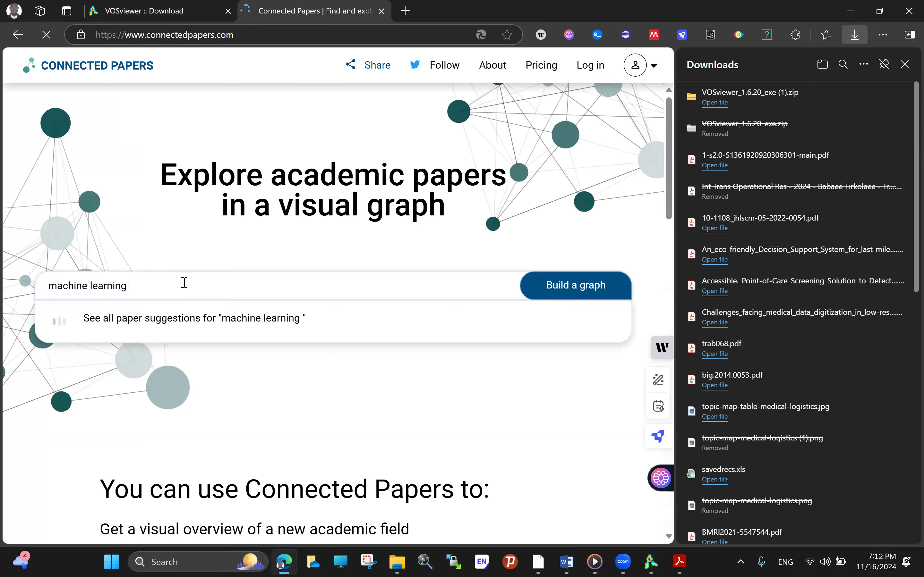
{"action": "type", "text": "in heal"}
{"action": "key", "text": "BackSpace"}
{"action": "key", "text": "BackSpace"}
{"action": "key", "text": "BackSpace"}
{"action": "type", "text": "ealthcare"}
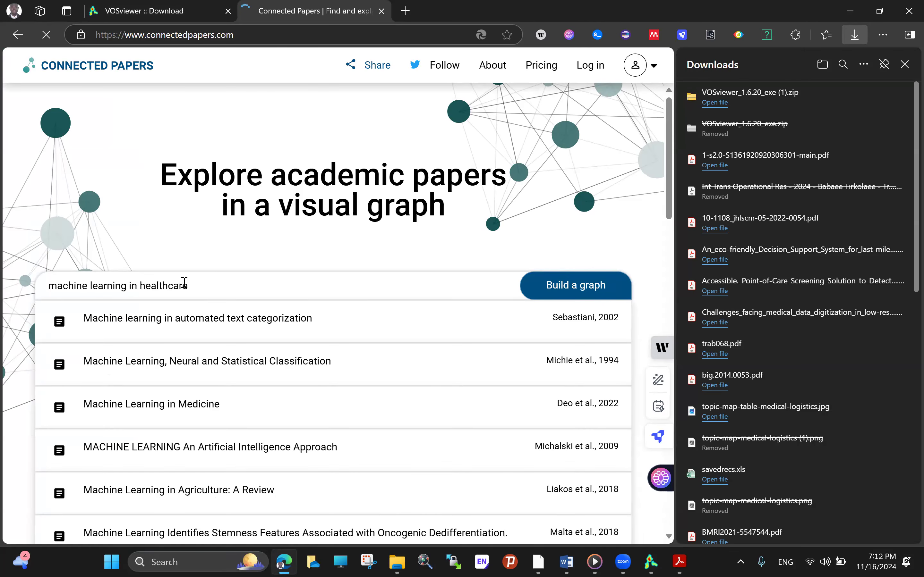
{"action": "key", "text": "Return"}
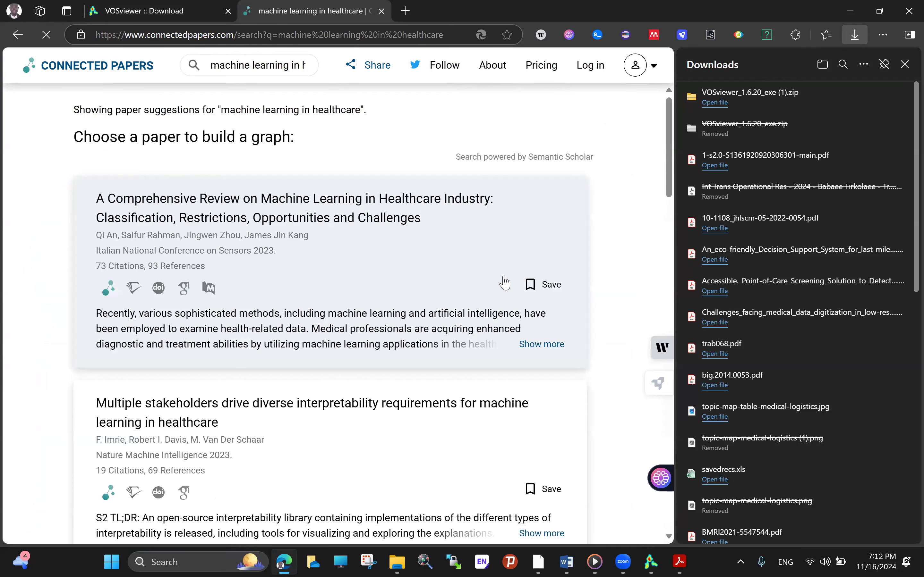
Build the graph for "Quantum Machine Learning in Healthcare: Developments and Challenges", dismiss its reading guide and inspect the paper network.
{"action": "scroll", "coordinate": [240, 234], "scroll_direction": "down", "scroll_amount": 1}
{"action": "scroll", "coordinate": [249, 257], "scroll_direction": "down", "scroll_amount": 5}
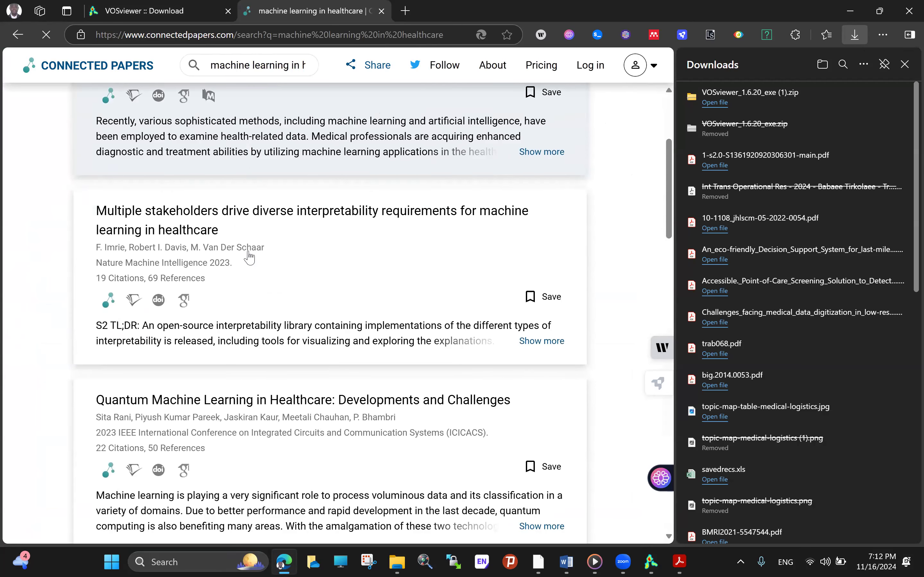
{"action": "left_click", "coordinate": [306, 275]}
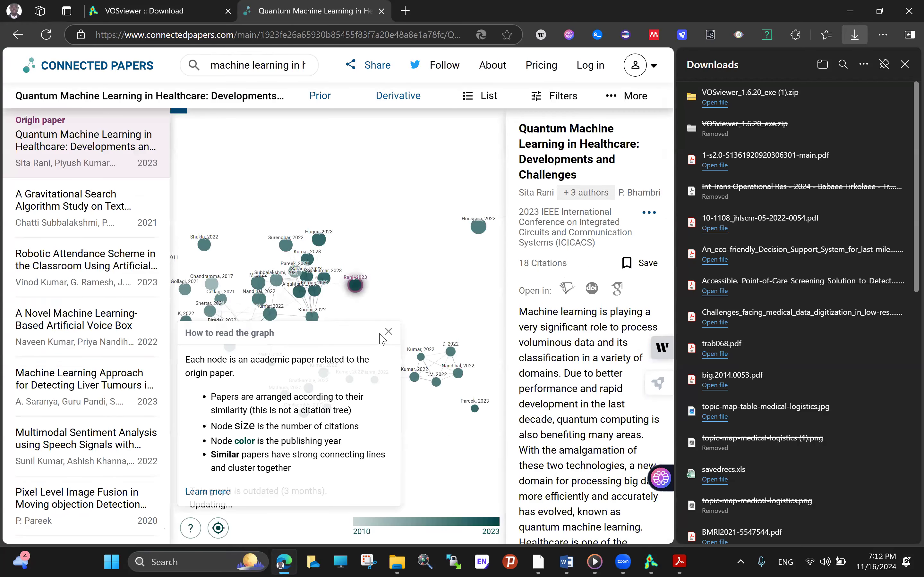
{"action": "left_click", "coordinate": [276, 296]}
{"action": "left_click", "coordinate": [195, 298]}
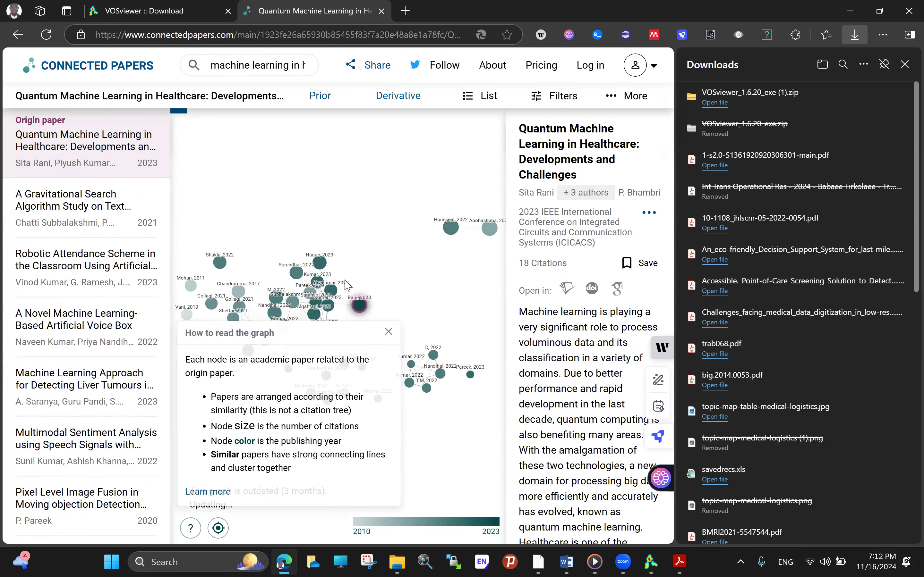
{"action": "left_click", "coordinate": [389, 333]}
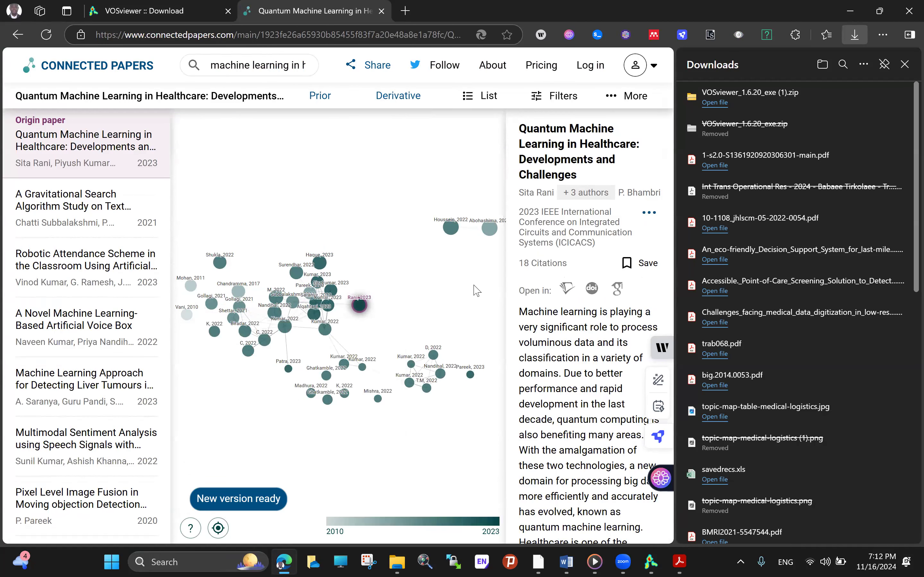
{"action": "scroll", "coordinate": [376, 344], "scroll_direction": "up", "scroll_amount": 2}
{"action": "scroll", "coordinate": [376, 344], "scroll_direction": "down", "scroll_amount": 3}
{"action": "scroll", "coordinate": [239, 329], "scroll_direction": "up", "scroll_amount": 2}
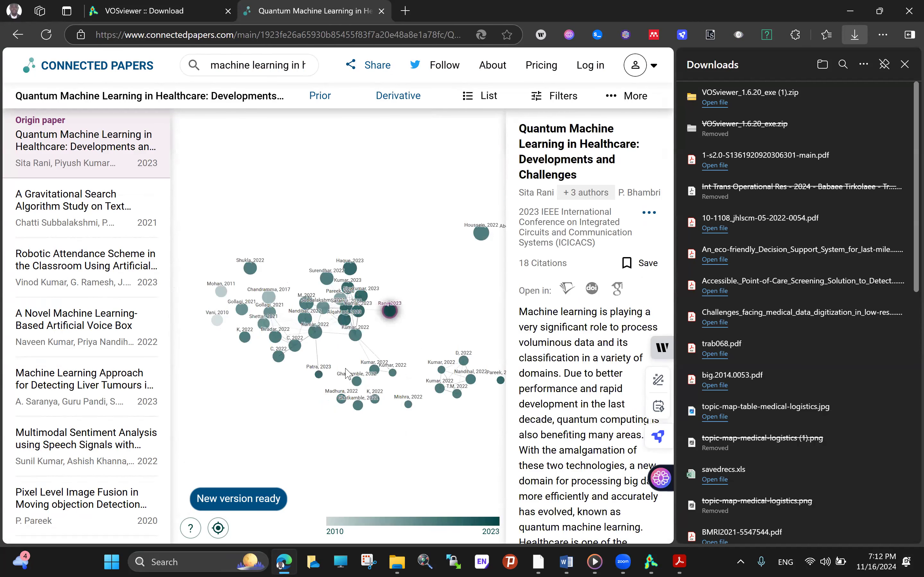
{"action": "scroll", "coordinate": [347, 363], "scroll_direction": "down", "scroll_amount": 1}
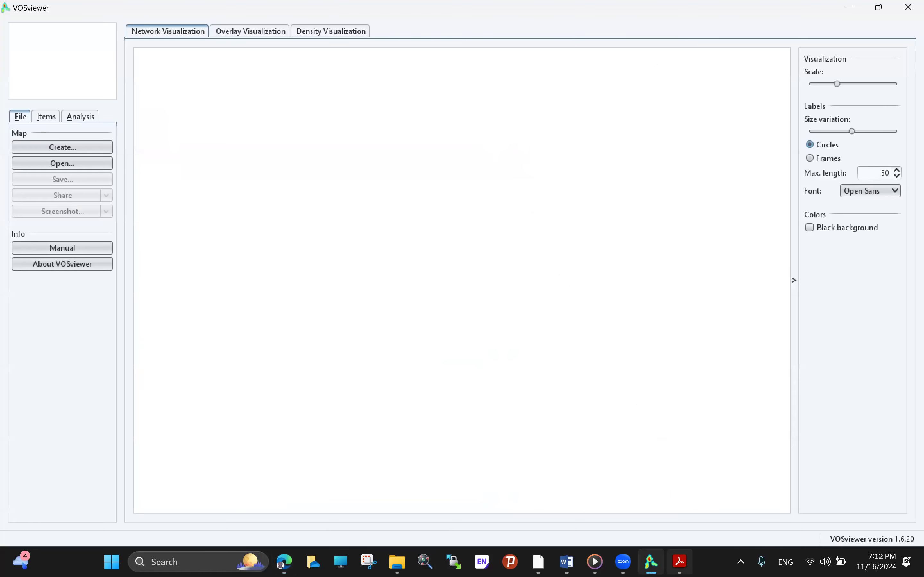
Switch to the VOSviewer Manual in Adobe Acrobat and maximize its window.
{"action": "mouse_move", "coordinate": [680, 561]}
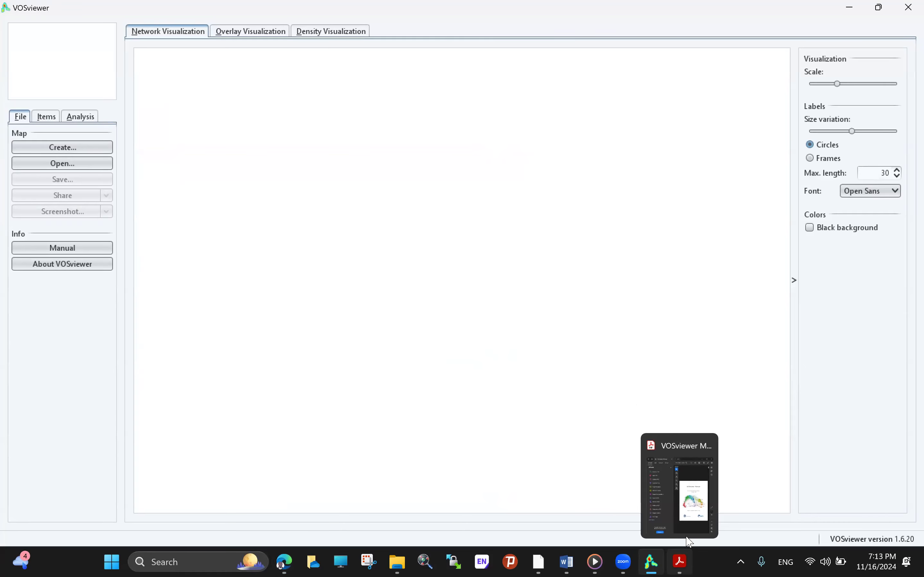
{"action": "left_click", "coordinate": [688, 513]}
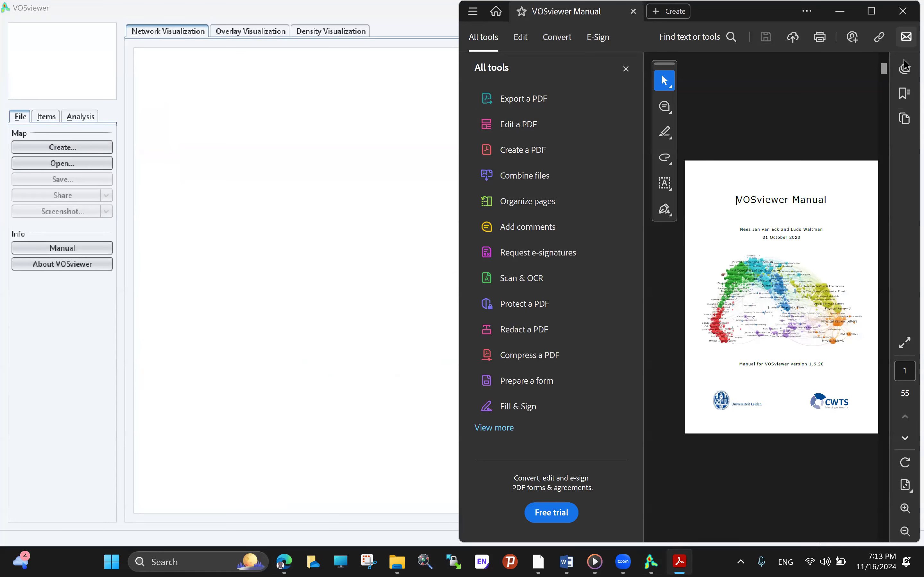
{"action": "left_click", "coordinate": [873, 12]}
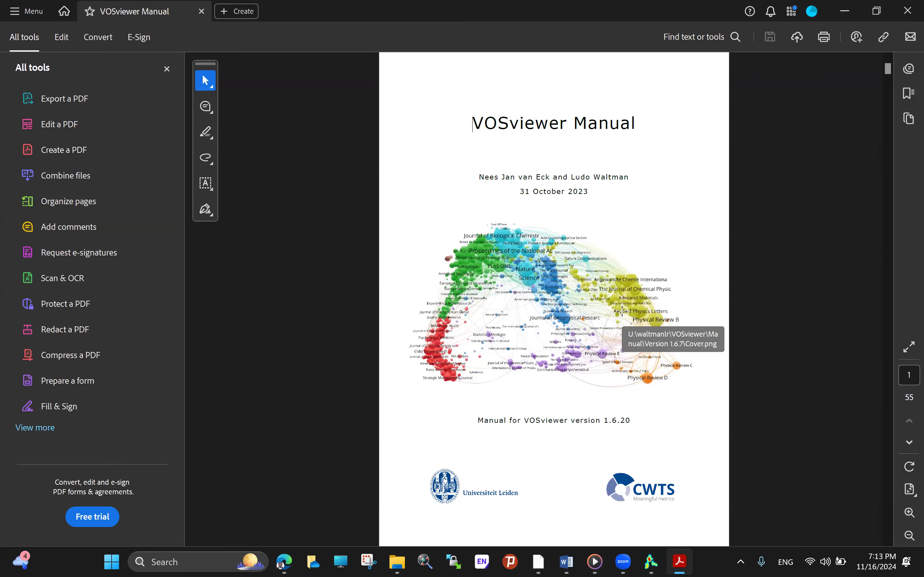
Skim the manual's pages on the main window, the visualizations and the options panel, and minimize the manual.
{"action": "scroll", "coordinate": [521, 328], "scroll_direction": "down", "scroll_amount": 20}
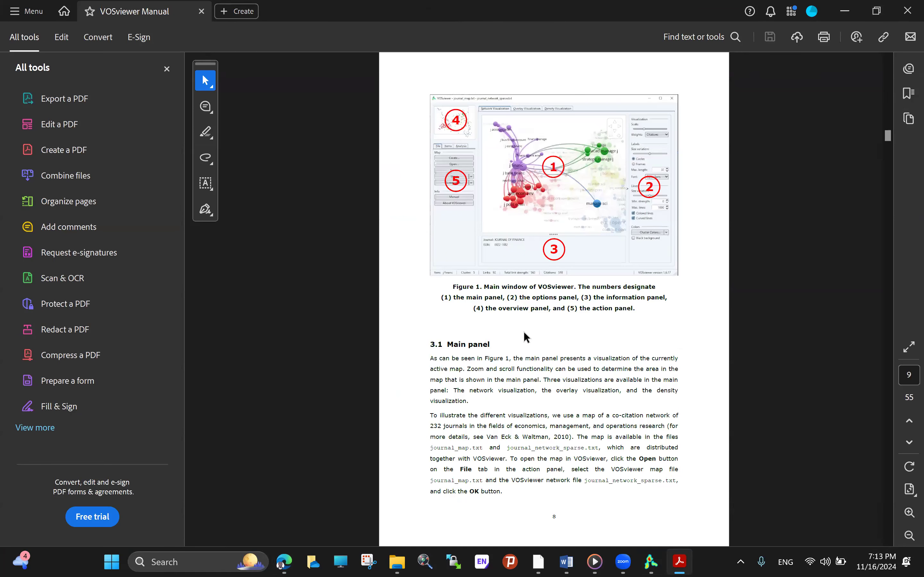
{"action": "scroll", "coordinate": [537, 217], "scroll_direction": "down", "scroll_amount": 5}
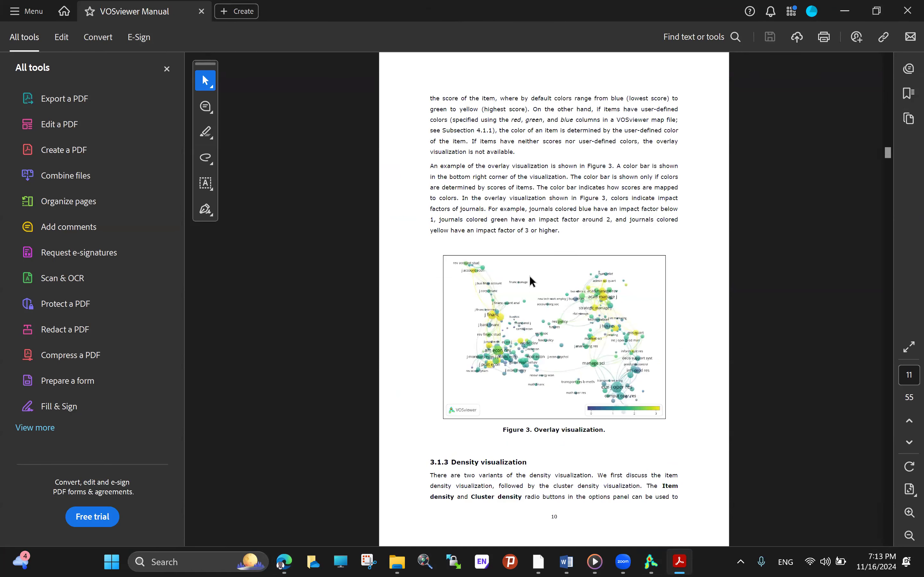
{"action": "scroll", "coordinate": [530, 276], "scroll_direction": "down", "scroll_amount": 10}
{"action": "scroll", "coordinate": [530, 277], "scroll_direction": "down", "scroll_amount": 10}
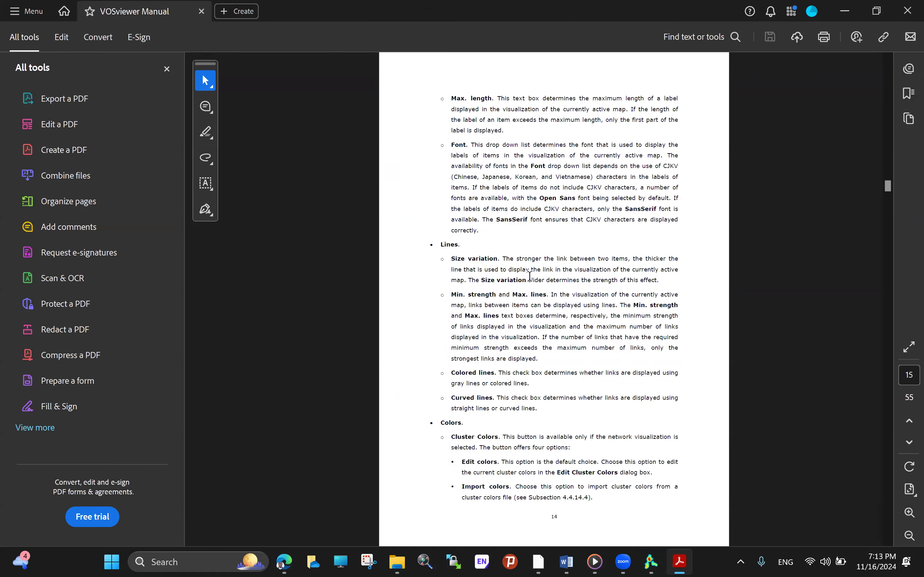
{"action": "scroll", "coordinate": [530, 276], "scroll_direction": "up", "scroll_amount": 8}
{"action": "scroll", "coordinate": [570, 258], "scroll_direction": "up", "scroll_amount": 10}
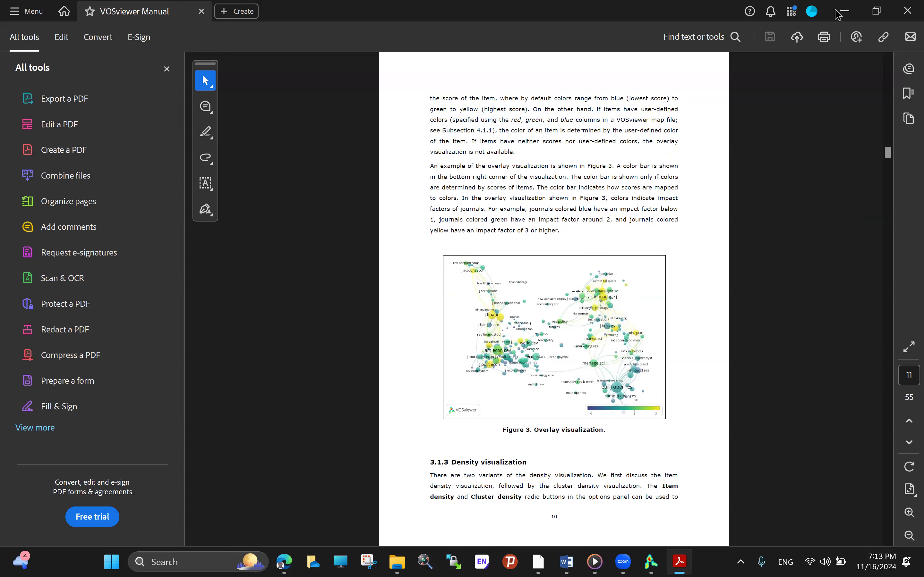
{"action": "left_click", "coordinate": [845, 12]}
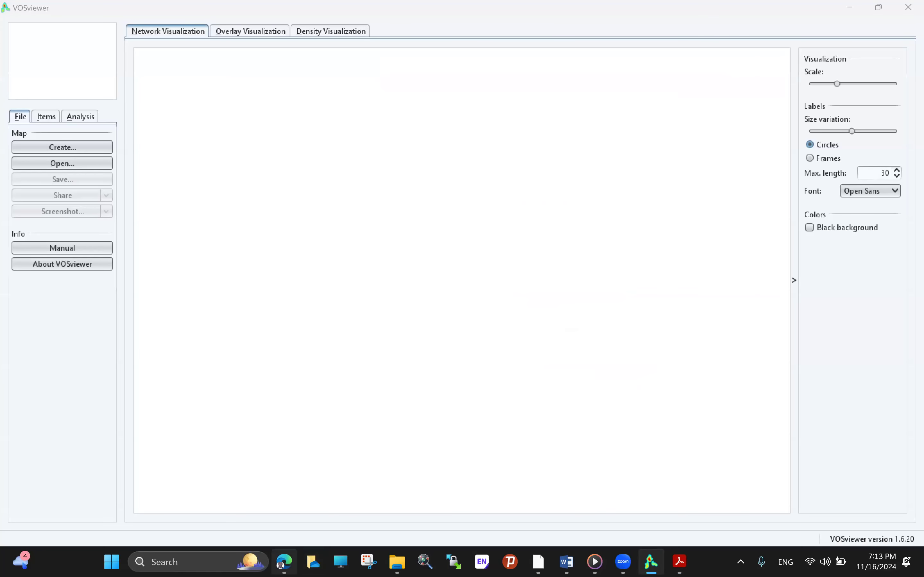
Switch to Microsoft Edge and open the Web of Science document search for all databases in a new tab.
{"action": "mouse_move", "coordinate": [279, 564]}
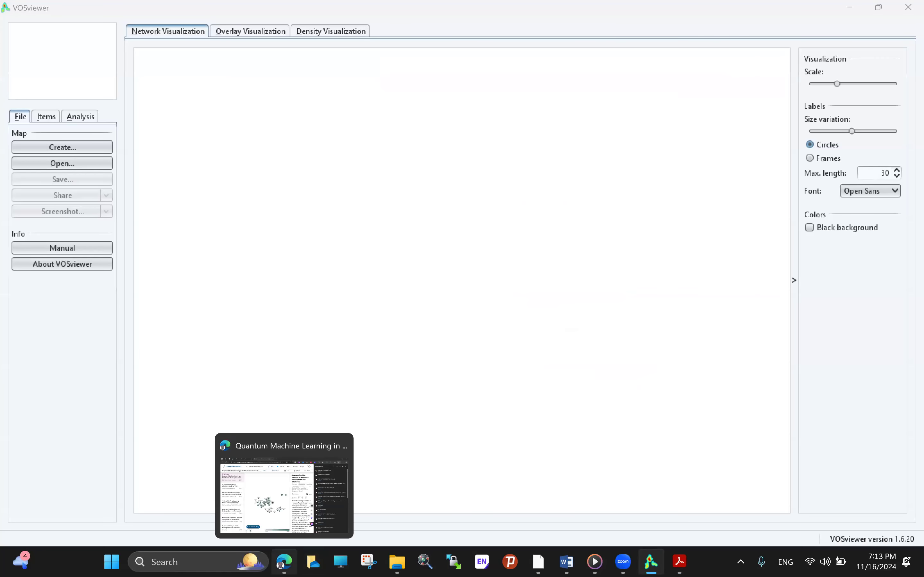
{"action": "left_click", "coordinate": [283, 481]}
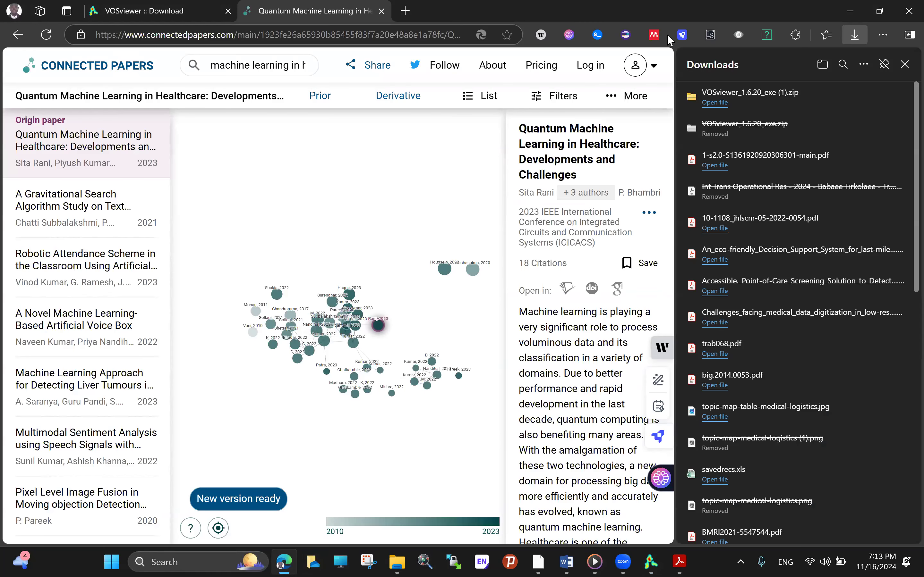
{"action": "left_click", "coordinate": [405, 11]}
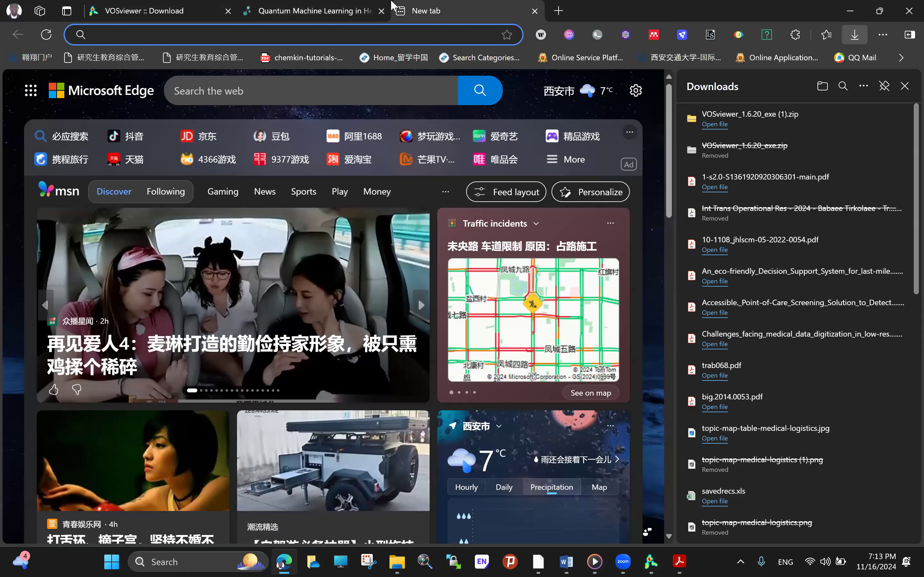
{"action": "type", "text": "web"}
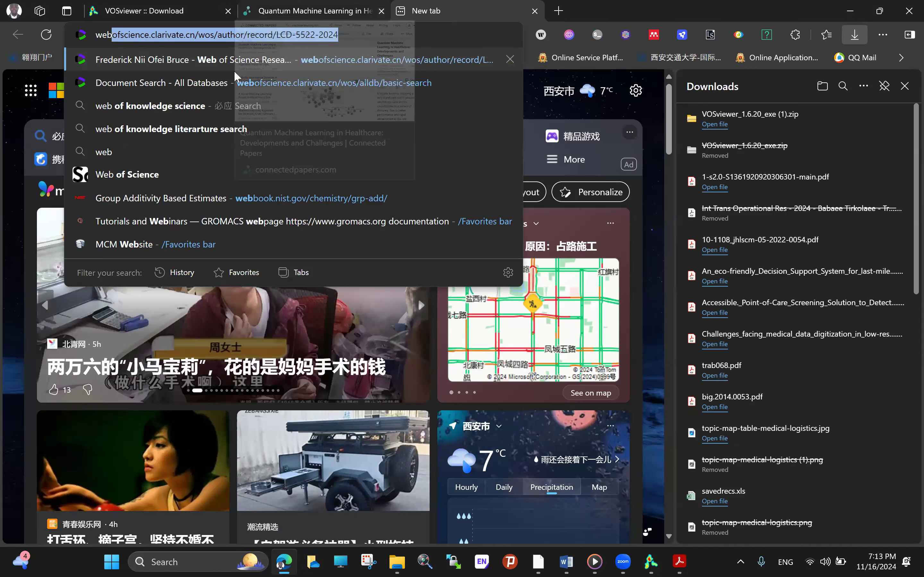
{"action": "left_click", "coordinate": [216, 83]}
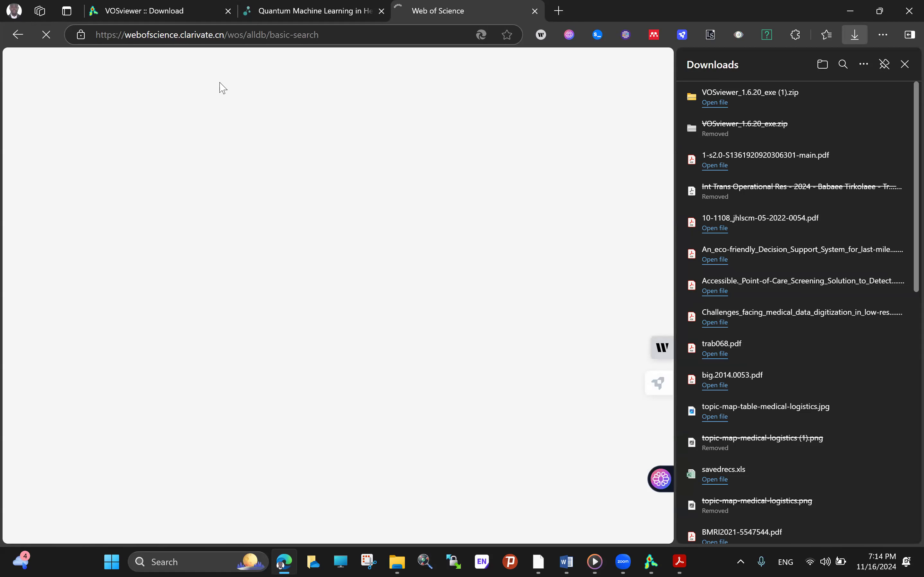
Find Mendeley Reference Manager through the Windows search and launch it.
{"action": "left_click", "coordinate": [191, 558]}
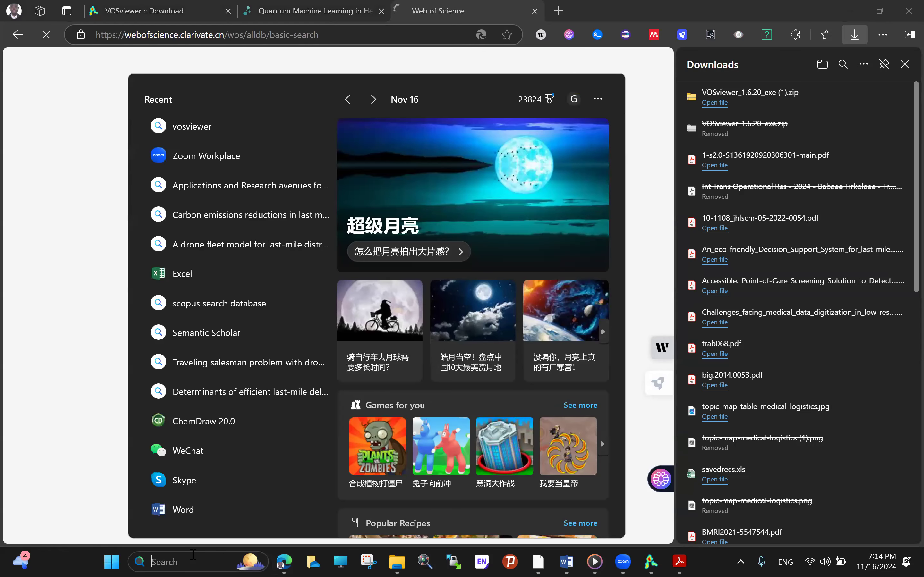
{"action": "type", "text": "medn"}
{"action": "key", "text": "BackSpace"}
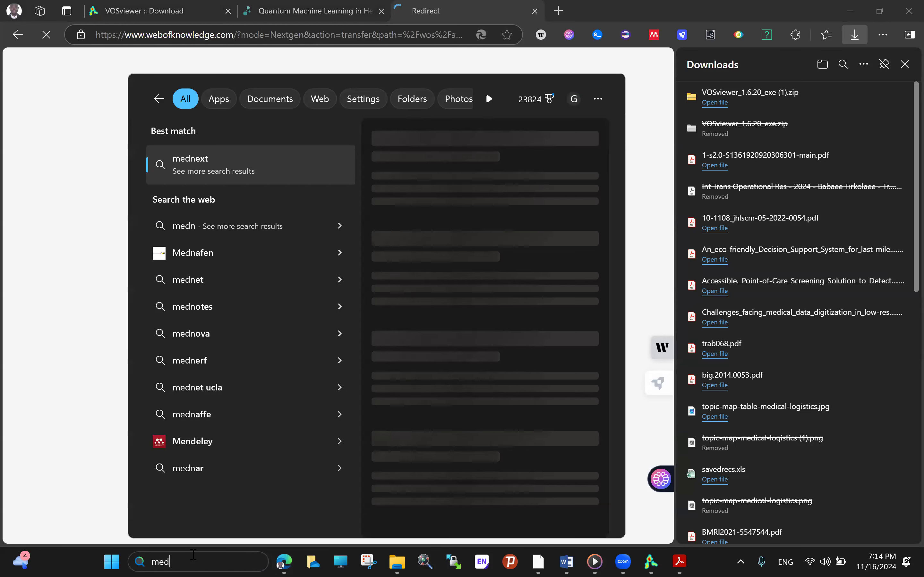
{"action": "key", "text": "BackSpace"}
{"action": "key", "text": "BackSpace"}
{"action": "type", "text": "ndeley Reference Mana"}
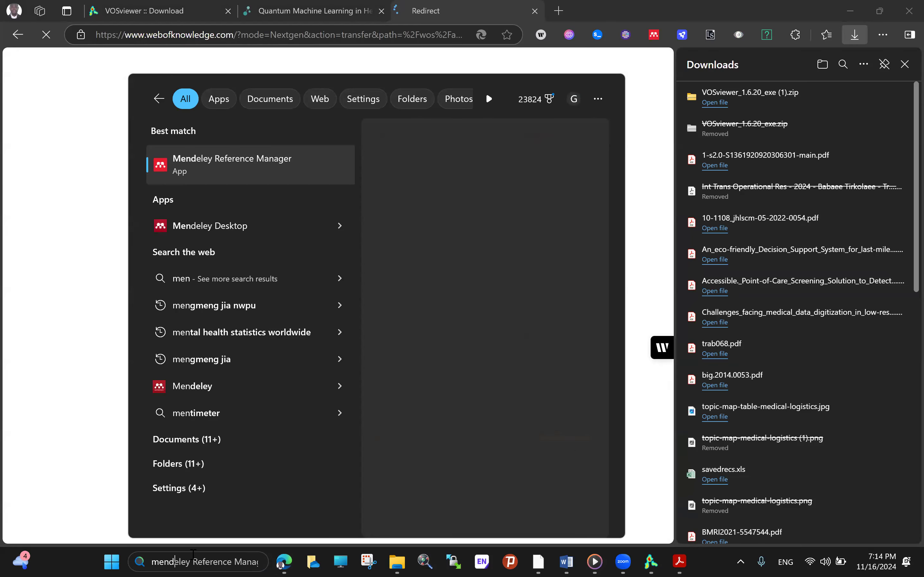
{"action": "left_click", "coordinate": [269, 172]}
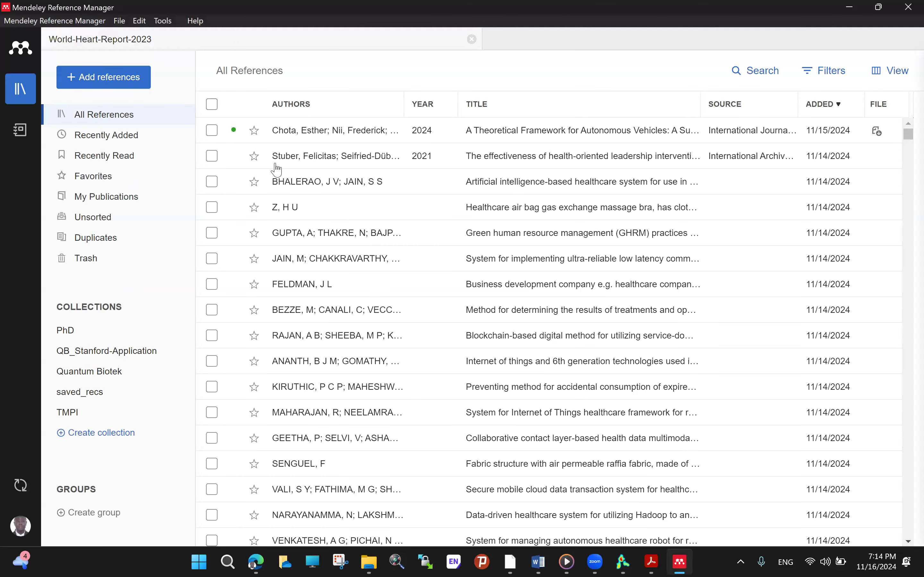
Browse the full reference list and look into the saved_recs and TMPI collections.
{"action": "scroll", "coordinate": [317, 181], "scroll_direction": "down", "scroll_amount": 5}
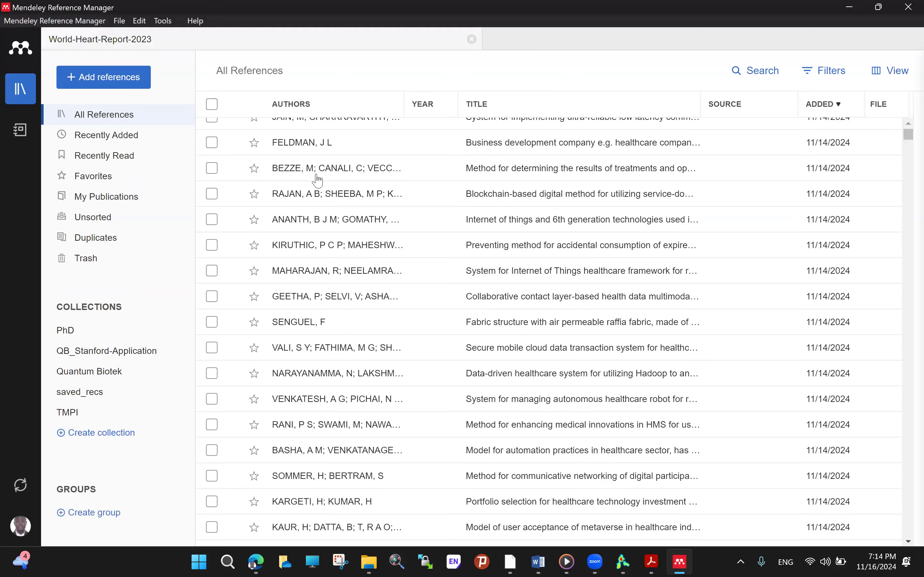
{"action": "scroll", "coordinate": [318, 181], "scroll_direction": "down", "scroll_amount": 5}
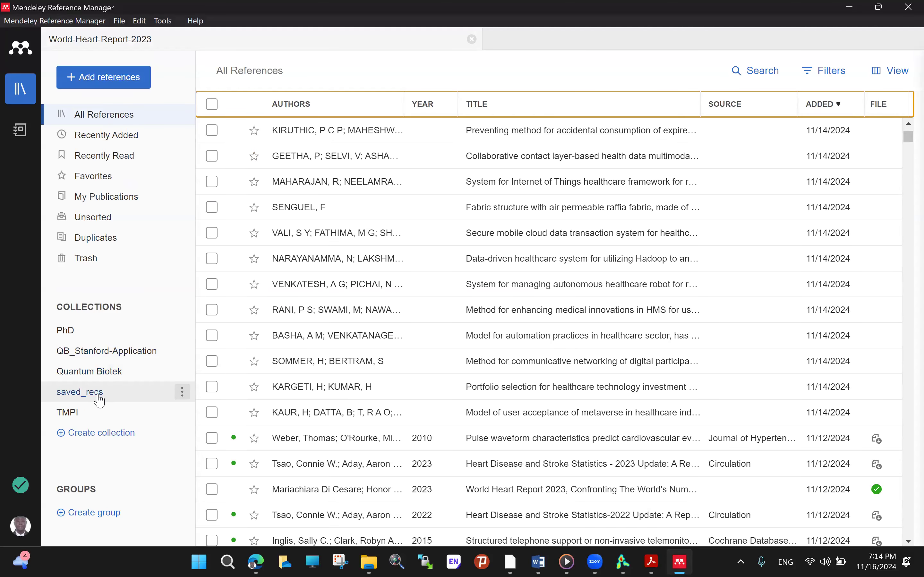
{"action": "left_click", "coordinate": [101, 400]}
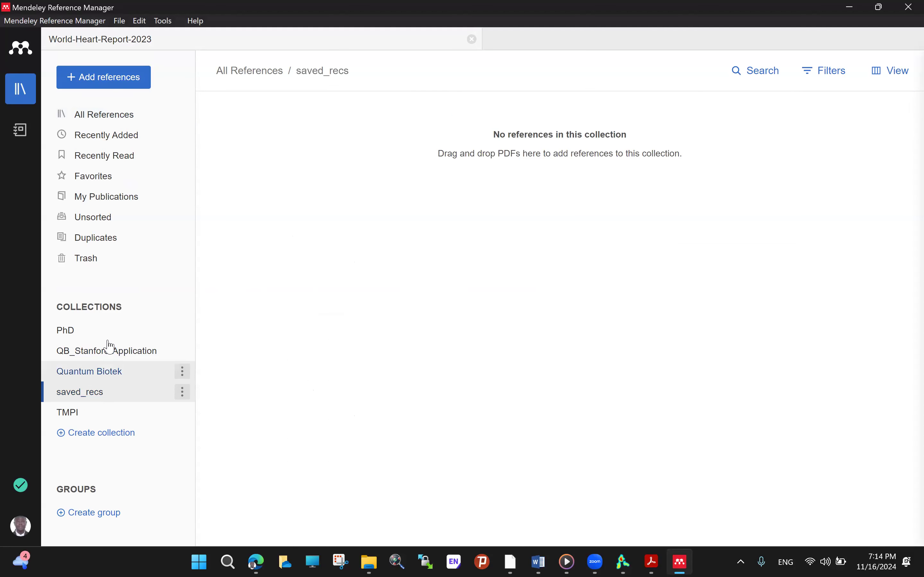
{"action": "left_click", "coordinate": [87, 416]}
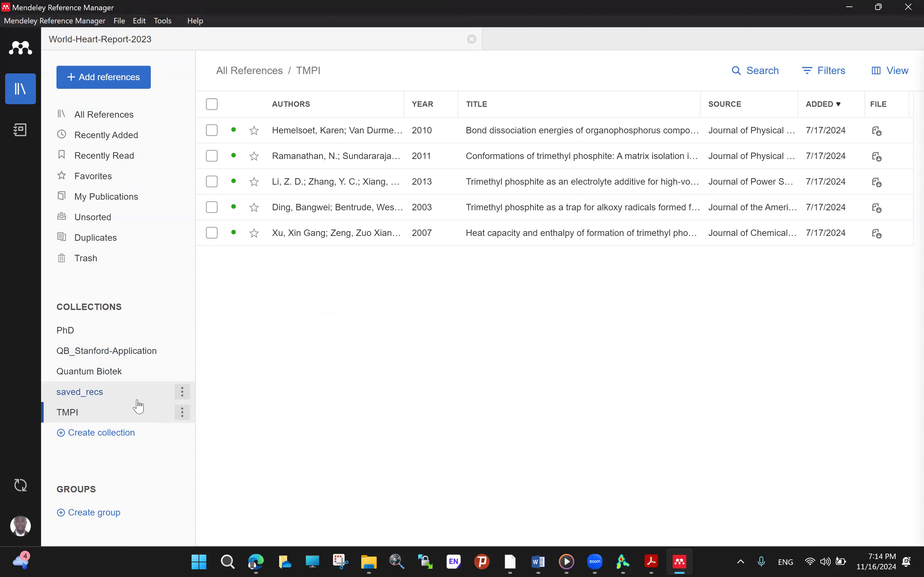
Select all references in the Quantum Biotek collection and start exporting them in BibTeX format.
{"action": "left_click", "coordinate": [119, 374]}
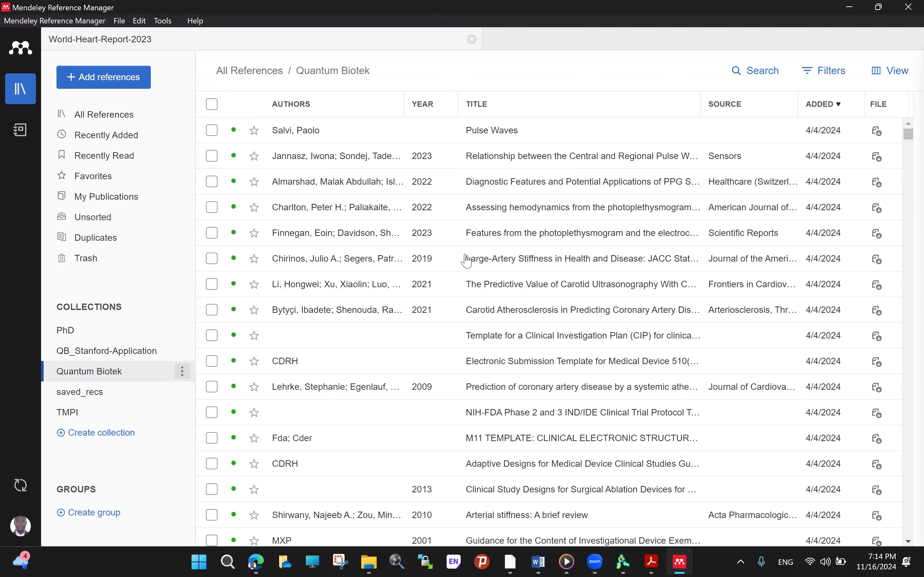
{"action": "left_click", "coordinate": [212, 105]}
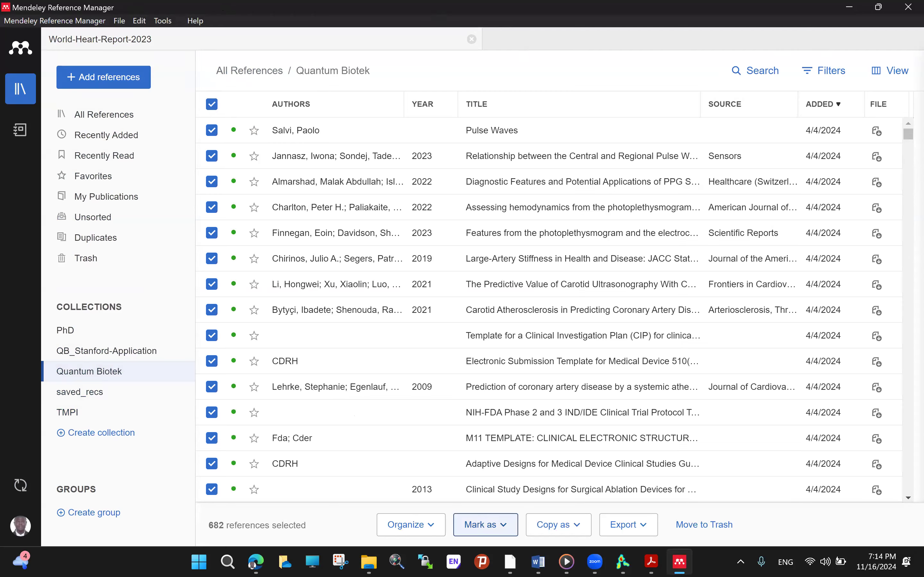
{"action": "left_click", "coordinate": [648, 530]}
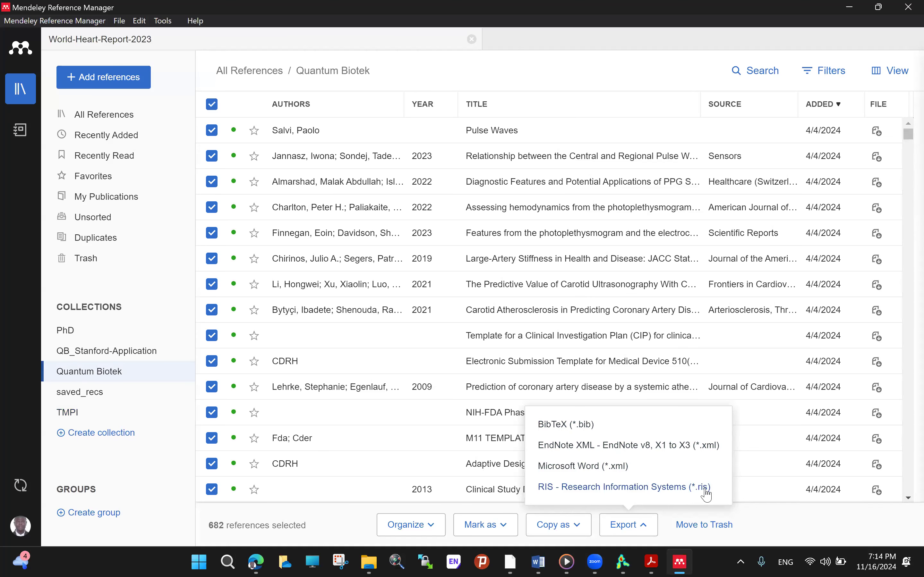
{"action": "left_click", "coordinate": [577, 427]}
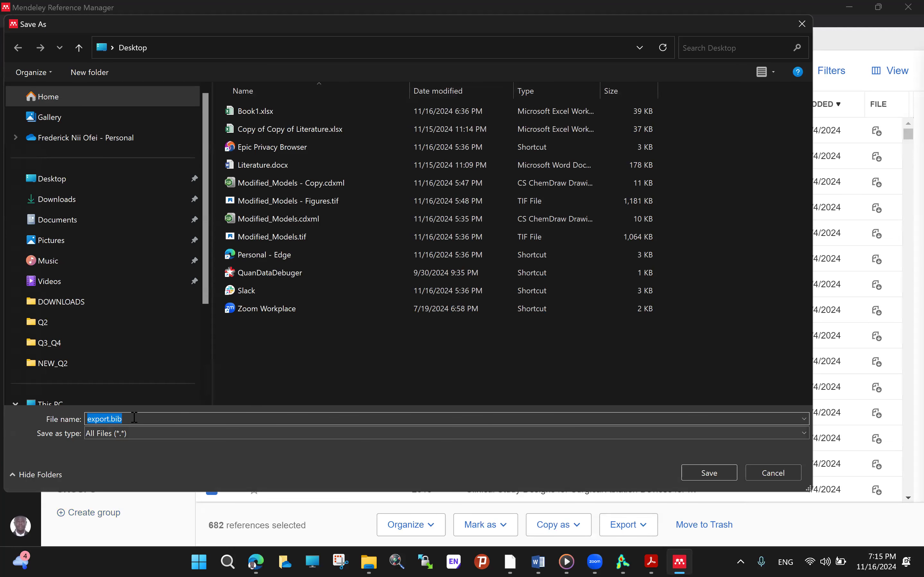
Name the BibTeX export Ref_Mendeley.bib and save it to the Desktop.
{"action": "left_click_drag", "start_coordinate": [111, 418], "coordinate": [77, 419]}
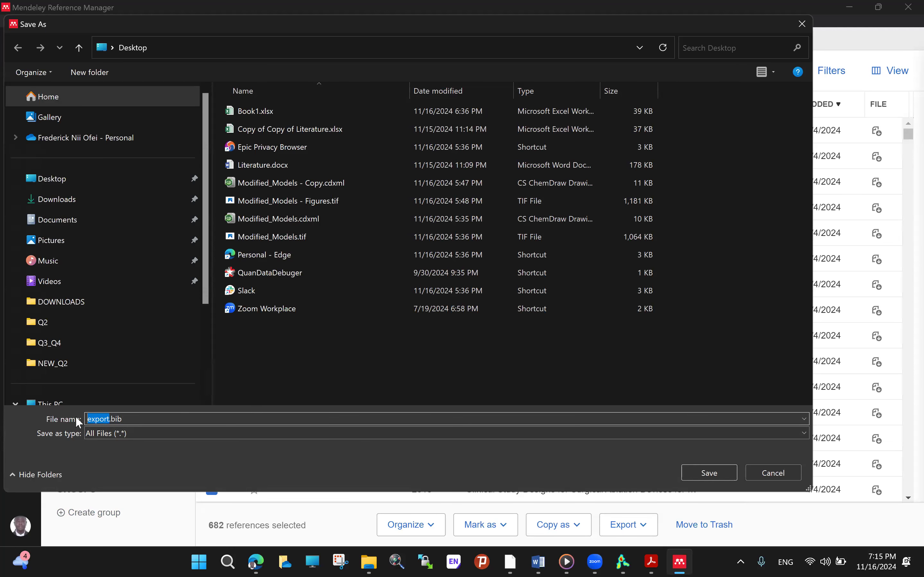
{"action": "type", "text": "Ref"}
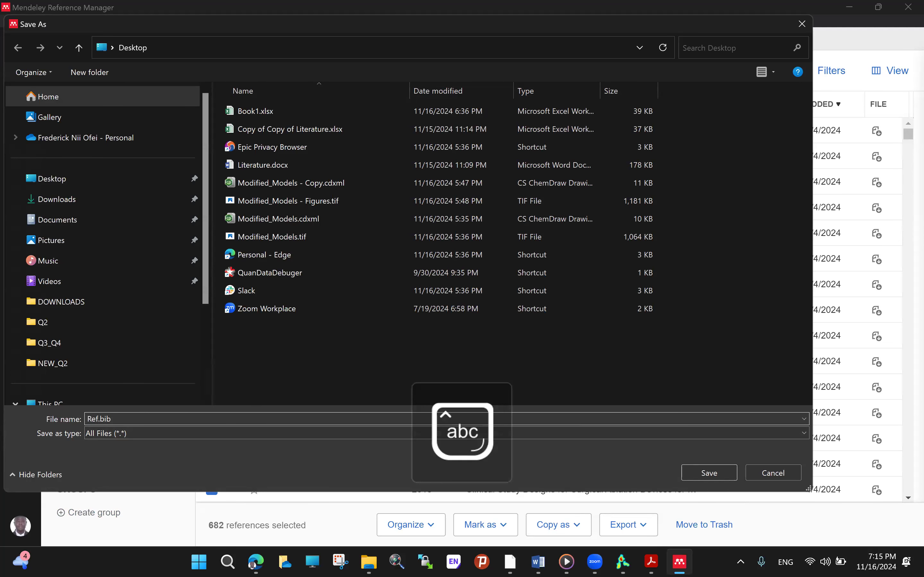
{"action": "type", "text": "_"}
{"action": "key", "text": "Caps_Lock"}
{"action": "type", "text": "M"}
{"action": "key", "text": "Caps_Lock"}
{"action": "type", "text": "endelet"}
{"action": "key", "text": "BackSpace"}
{"action": "type", "text": "y"}
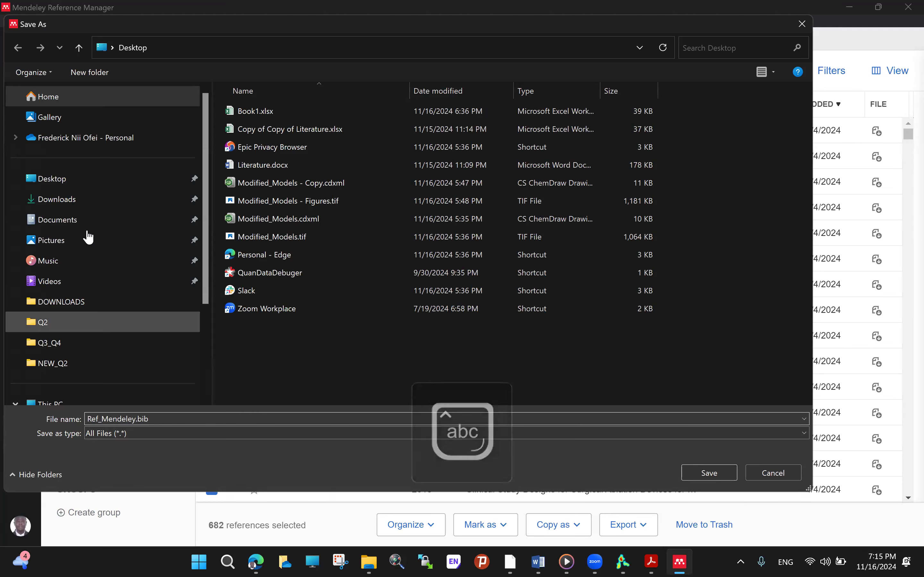
{"action": "left_click", "coordinate": [93, 178]}
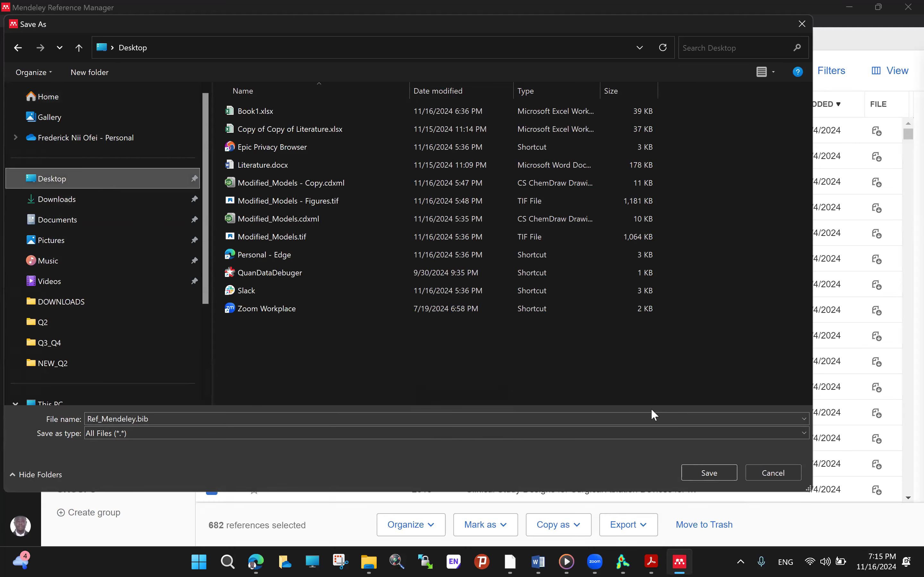
{"action": "left_click", "coordinate": [699, 470]}
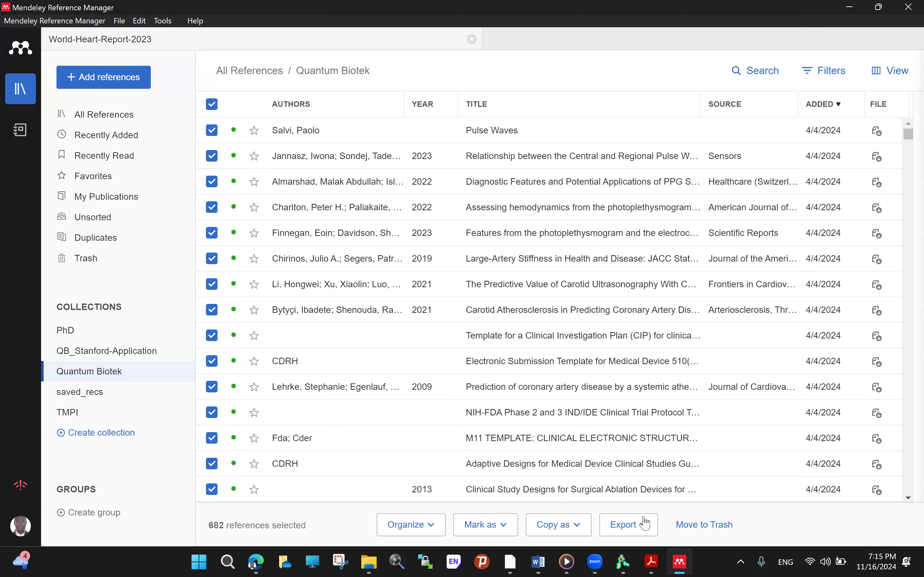
Export the selected references in RIS format as well, saving them to the Desktop as Ref_Mendeley.ris.
{"action": "left_click", "coordinate": [645, 525]}
{"action": "left_click", "coordinate": [584, 490]}
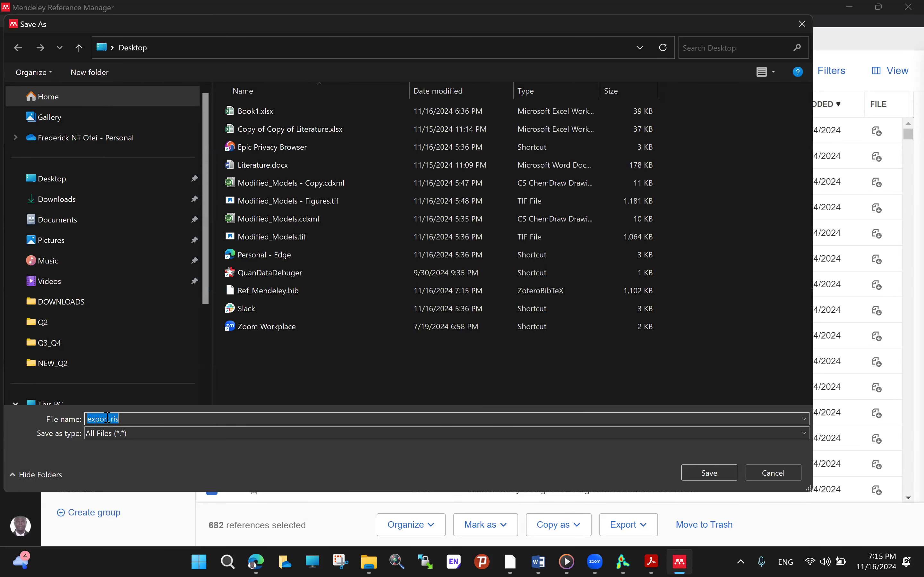
{"action": "left_click", "coordinate": [108, 419]}
{"action": "double_click", "coordinate": [108, 419]}
{"action": "type", "text": "t.ris"}
{"action": "key", "text": "Caps_Lock"}
{"action": "type", "text": "R"}
{"action": "key", "text": "Caps_Lock"}
{"action": "type", "text": "ef_"}
{"action": "key", "text": "Caps_Lock"}
{"action": "type", "text": "M"}
{"action": "key", "text": "Caps_Lock"}
{"action": "type", "text": "endeley"}
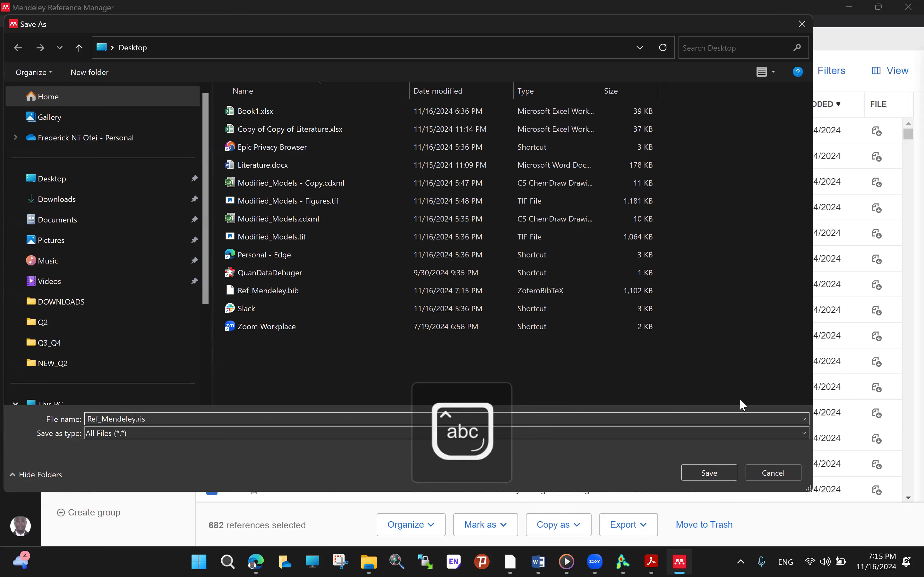
{"action": "left_click", "coordinate": [712, 479]}
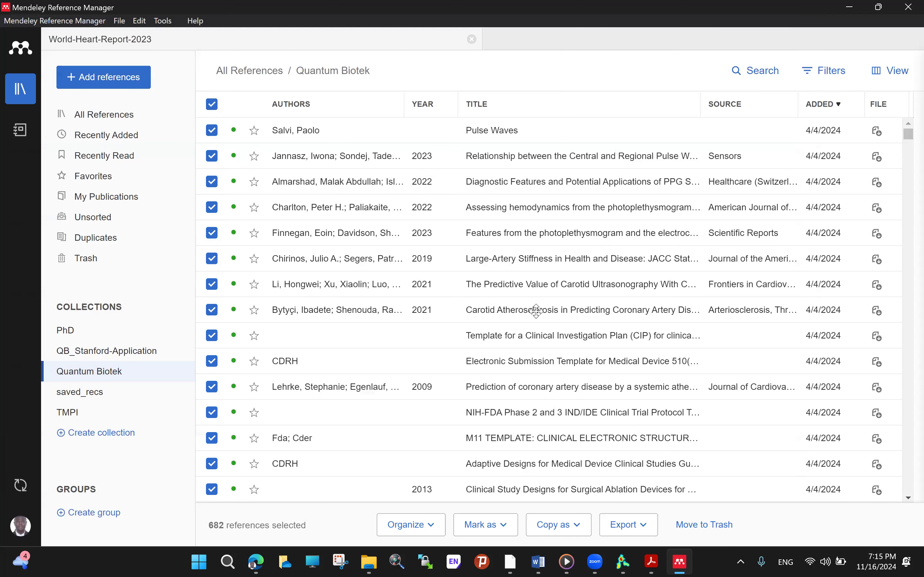
Switch to Web of Science in Microsoft Edge and enter the topic query "healthcare sector" And "machine learning" on two rows.
{"action": "left_click", "coordinate": [256, 561]}
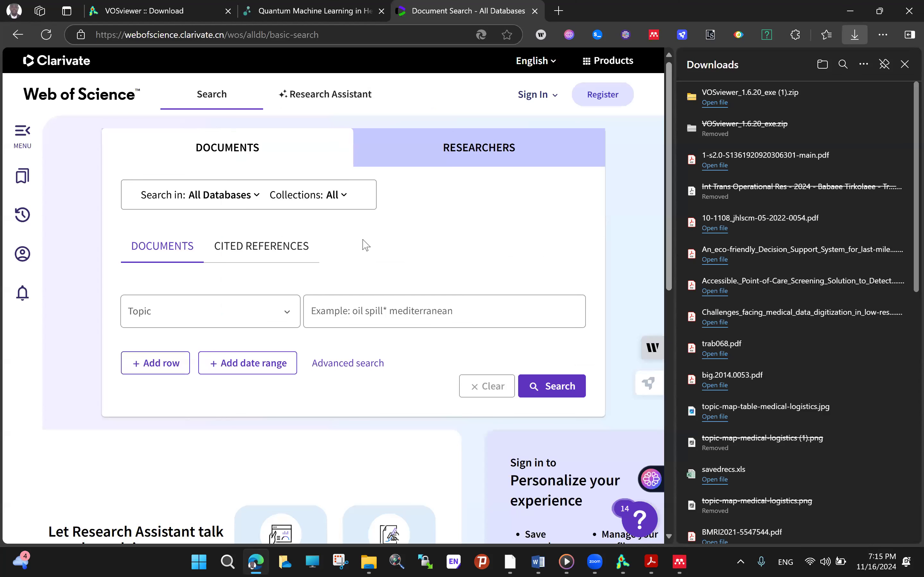
{"action": "left_click", "coordinate": [319, 310]}
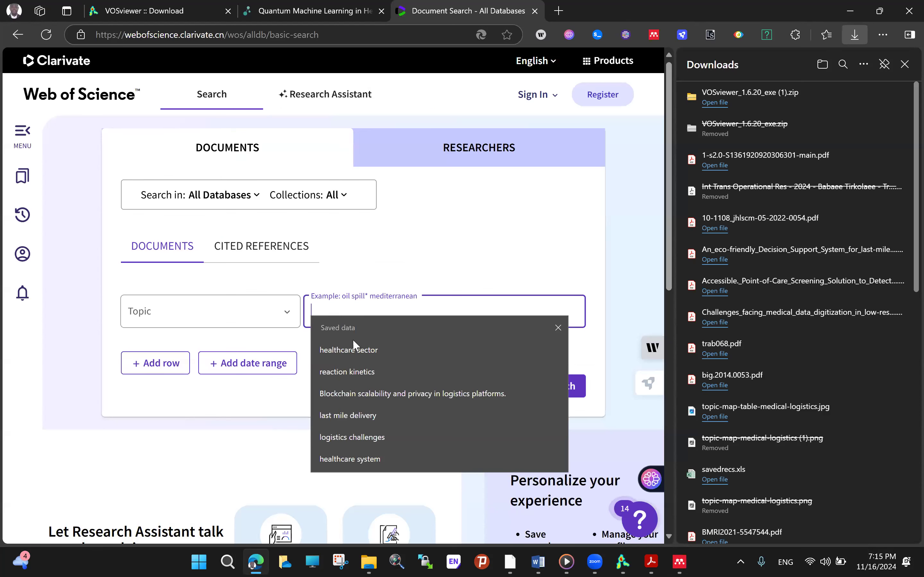
{"action": "left_click", "coordinate": [354, 349]}
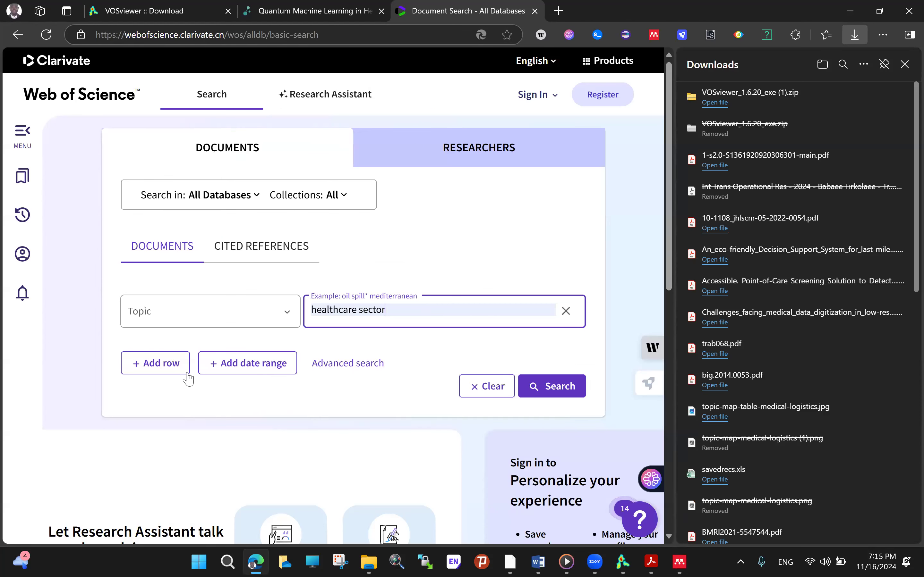
{"action": "left_click", "coordinate": [164, 370]}
{"action": "left_click", "coordinate": [345, 369]}
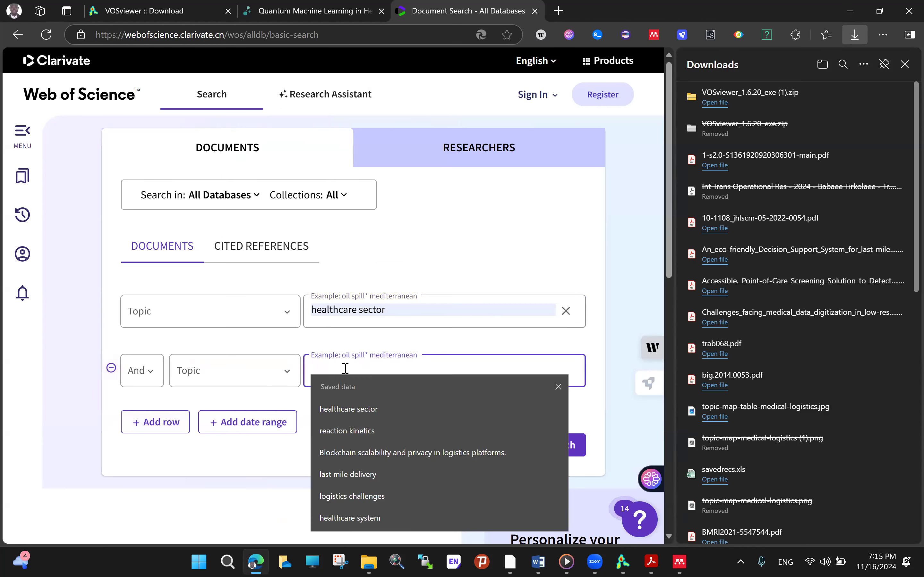
{"action": "type", "text": "machine learning"}
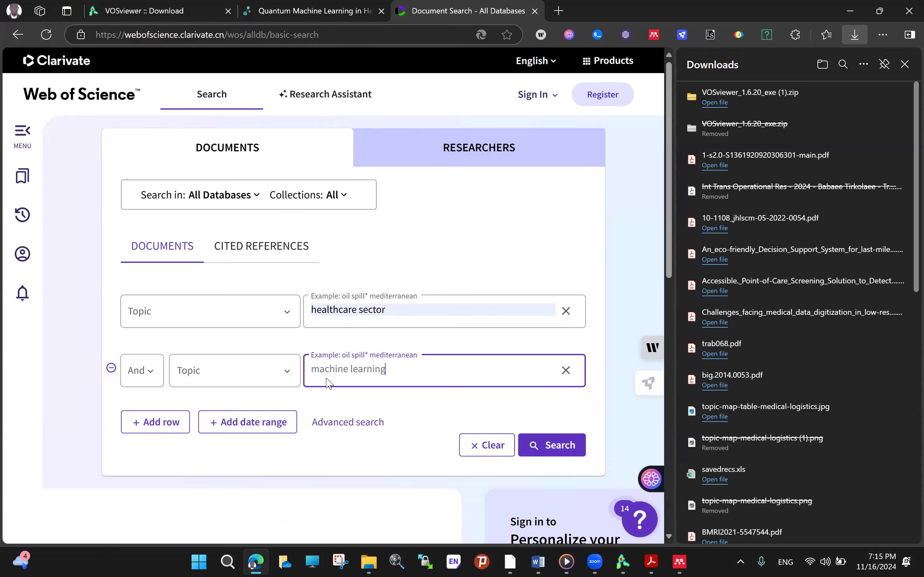
{"action": "left_click", "coordinate": [149, 423]}
{"action": "left_click", "coordinate": [363, 429]}
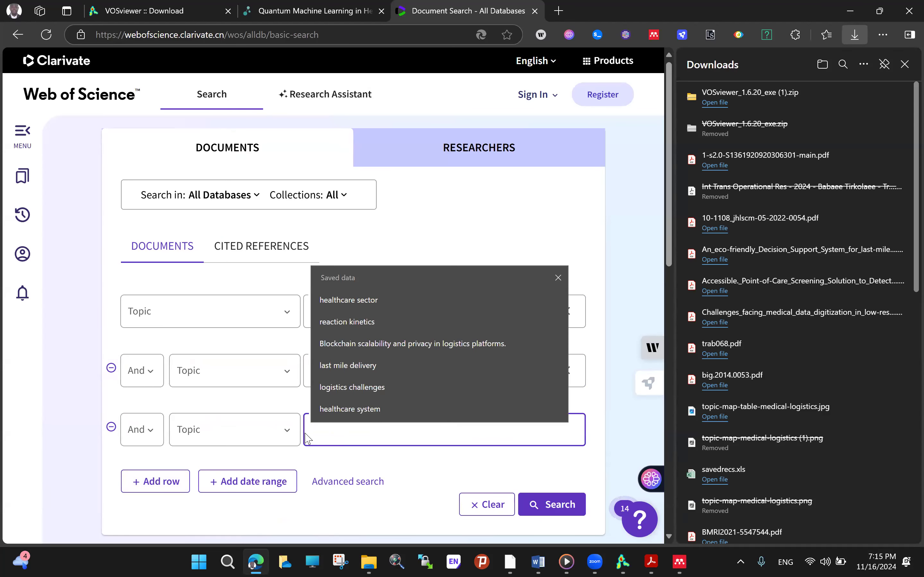
{"action": "left_click", "coordinate": [111, 427]}
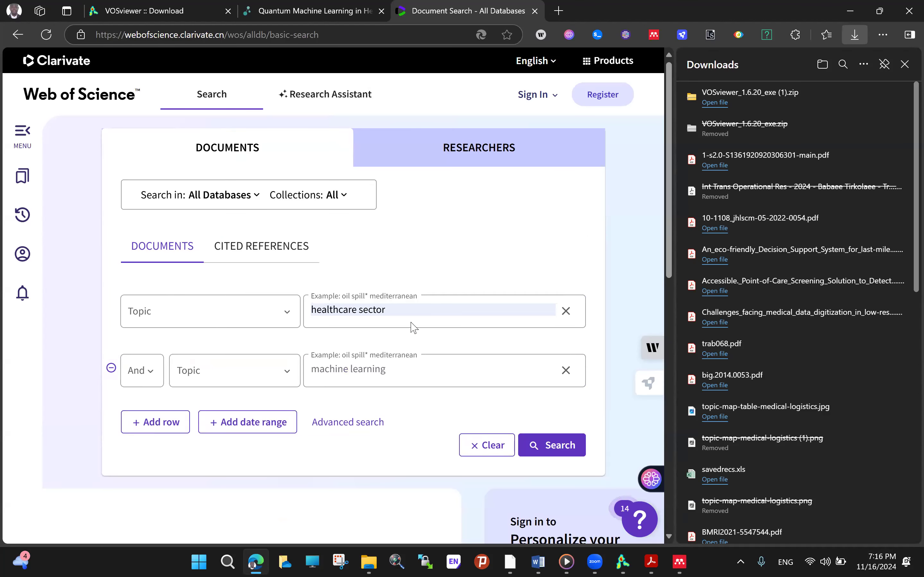
Run the two-topic search across all databases and select every record on the first results page.
{"action": "left_click", "coordinate": [549, 449]}
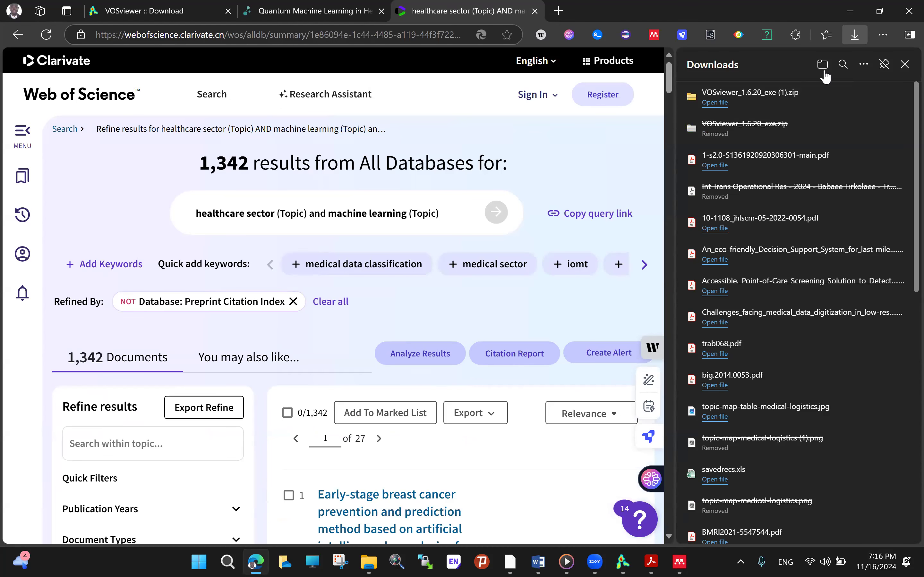
{"action": "left_click", "coordinate": [904, 64]}
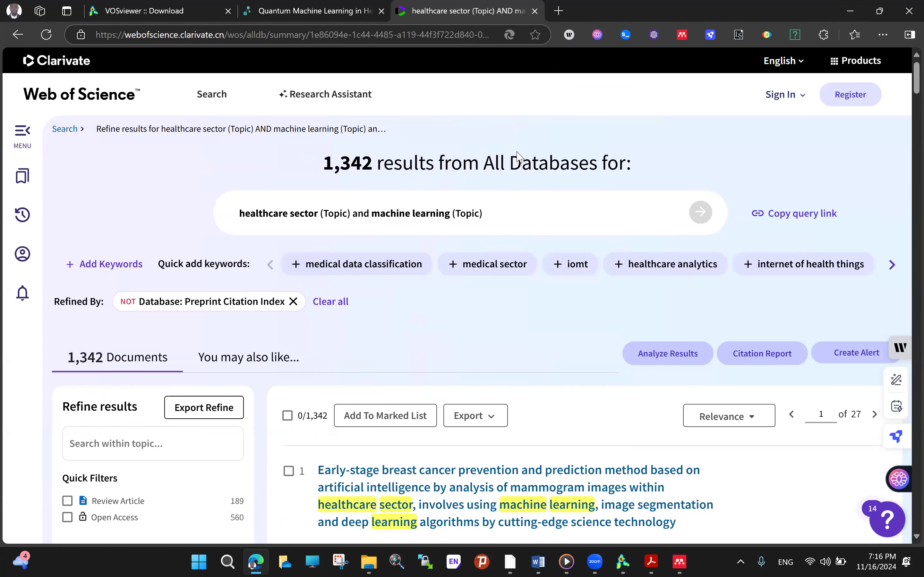
{"action": "scroll", "coordinate": [468, 254], "scroll_direction": "down", "scroll_amount": 3}
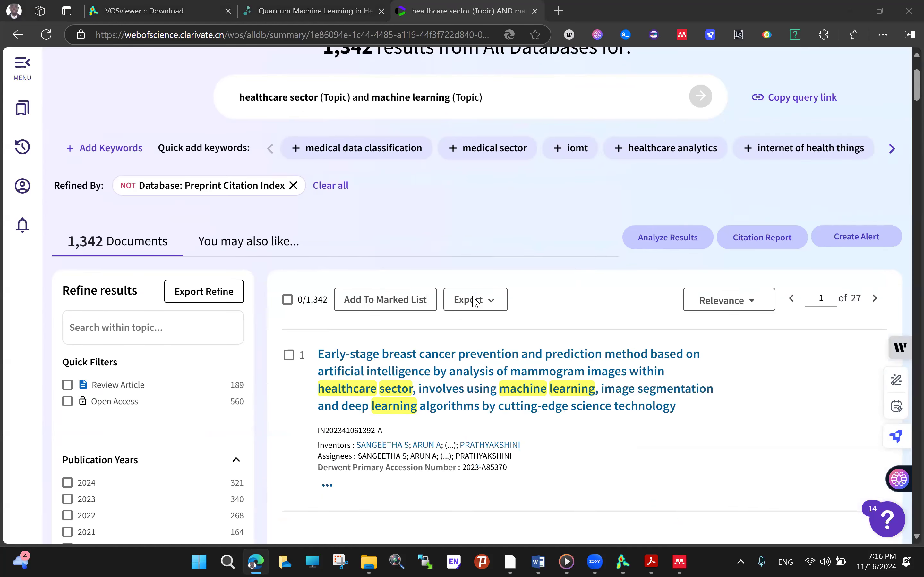
{"action": "scroll", "coordinate": [462, 294], "scroll_direction": "down", "scroll_amount": 2}
{"action": "left_click", "coordinate": [287, 223]}
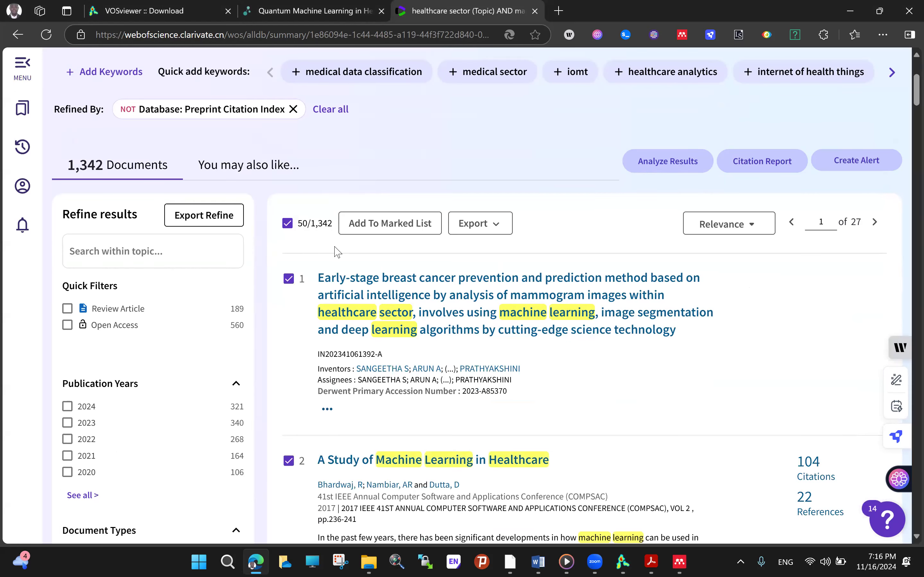
Export records 1 to 1000 as a plain text file with Author, Title, Source, Abstract as record content.
{"action": "left_click", "coordinate": [497, 225]}
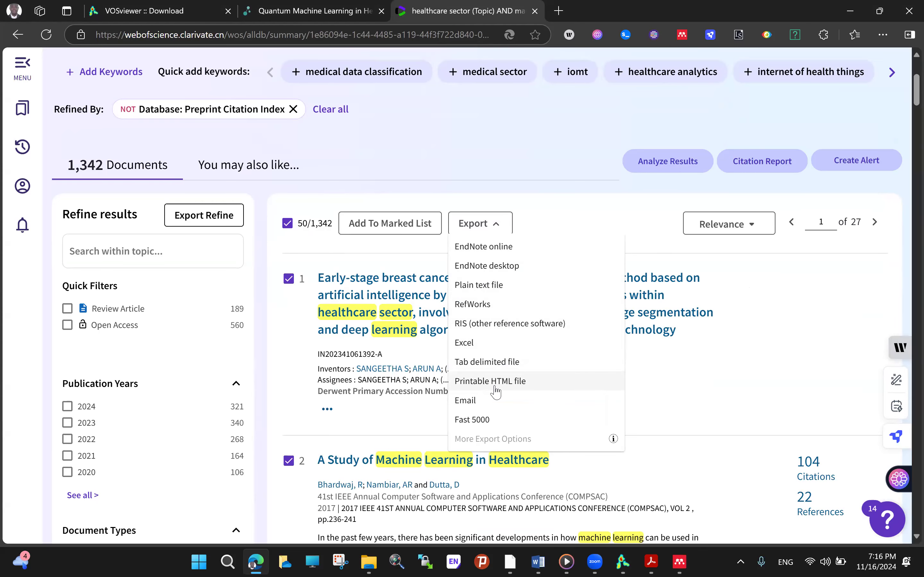
{"action": "left_click", "coordinate": [507, 292]}
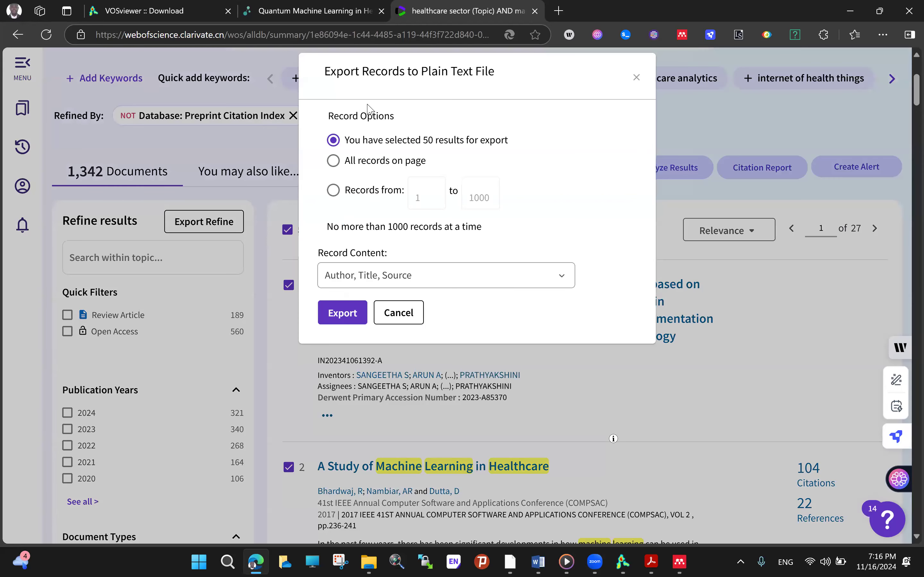
{"action": "left_click", "coordinate": [334, 190]}
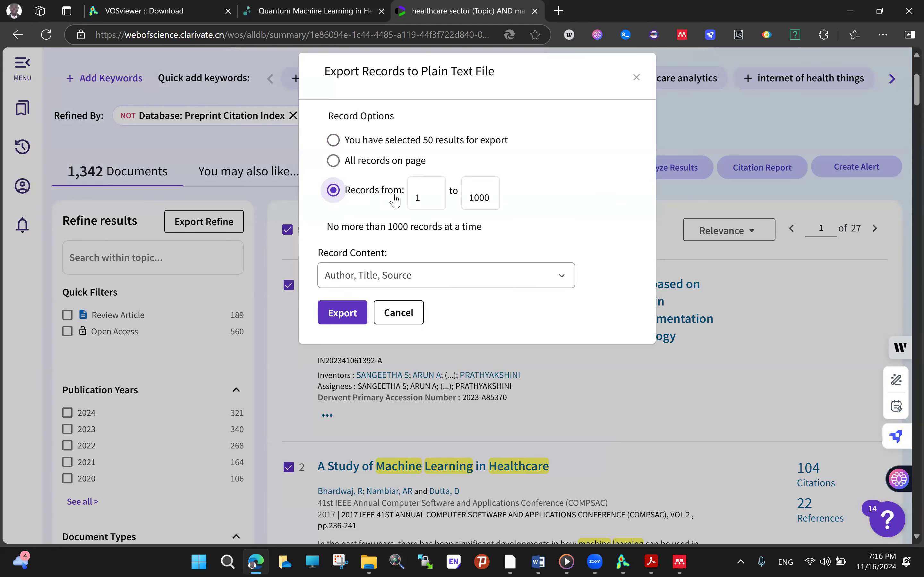
{"action": "left_click", "coordinate": [561, 280]}
{"action": "left_click", "coordinate": [441, 304]}
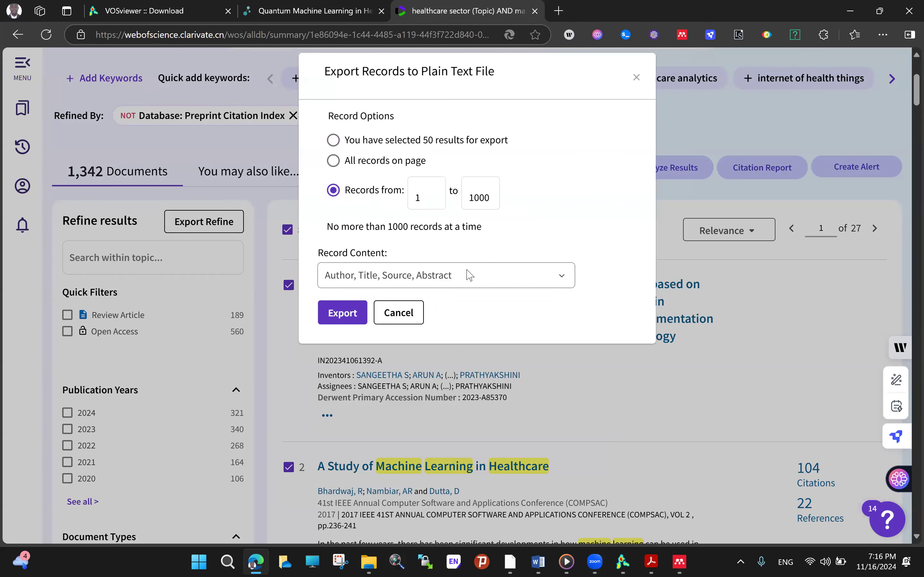
{"action": "left_click", "coordinate": [349, 315]}
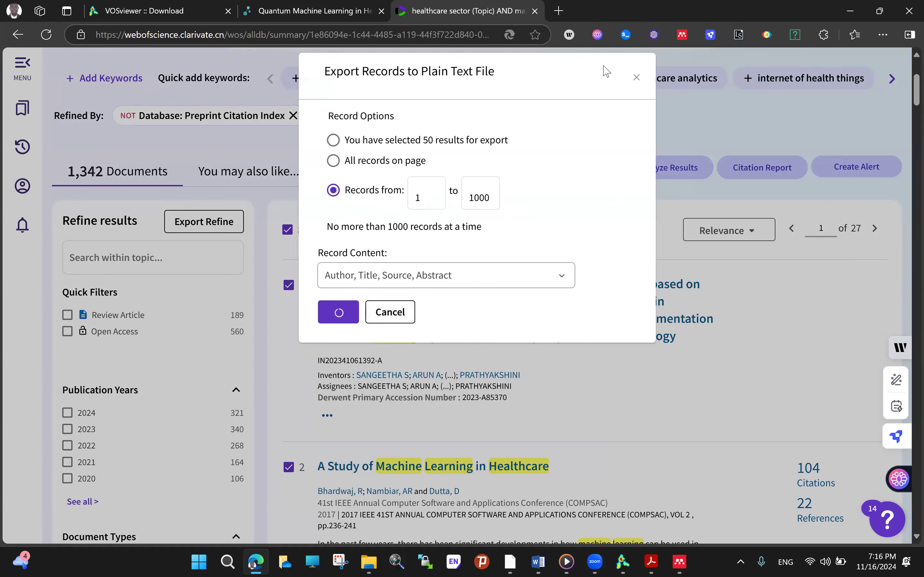
{"action": "left_click_drag", "start_coordinate": [497, 79], "coordinate": [520, 90]}
{"action": "left_click", "coordinate": [512, 86]}
Switch to VOSviewer, start opening a map, and browse to the Desktop folder for the VOSviewer map file.
{"action": "left_click", "coordinate": [622, 561]}
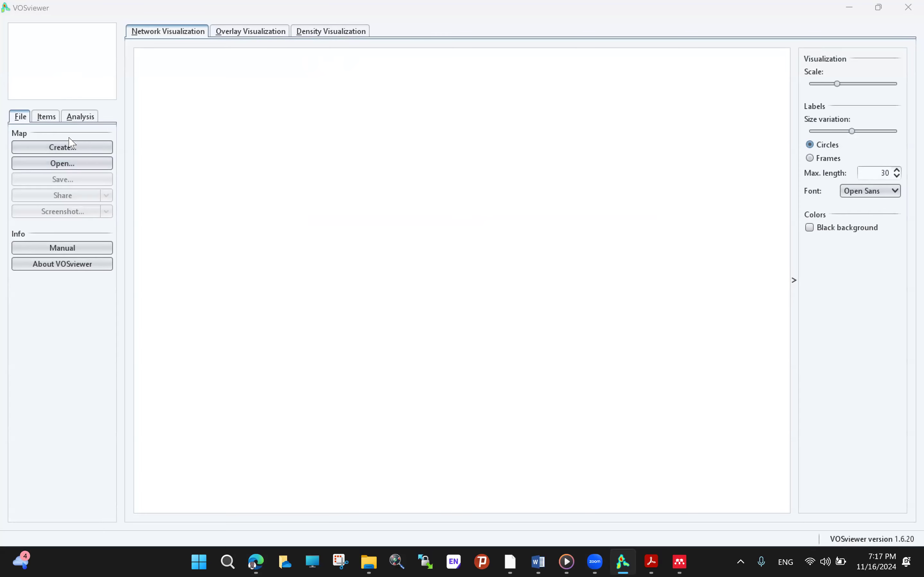
{"action": "left_click", "coordinate": [72, 168]}
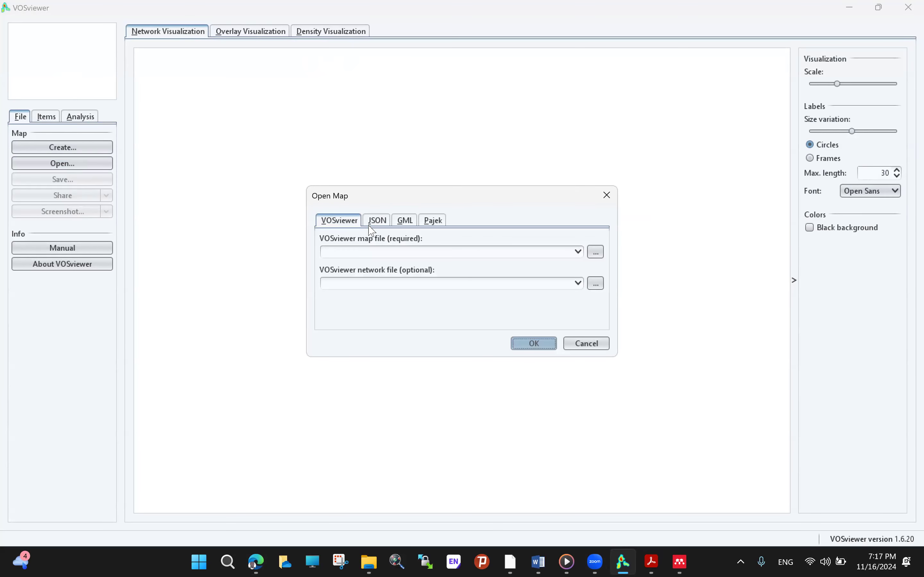
{"action": "left_click", "coordinate": [578, 252]}
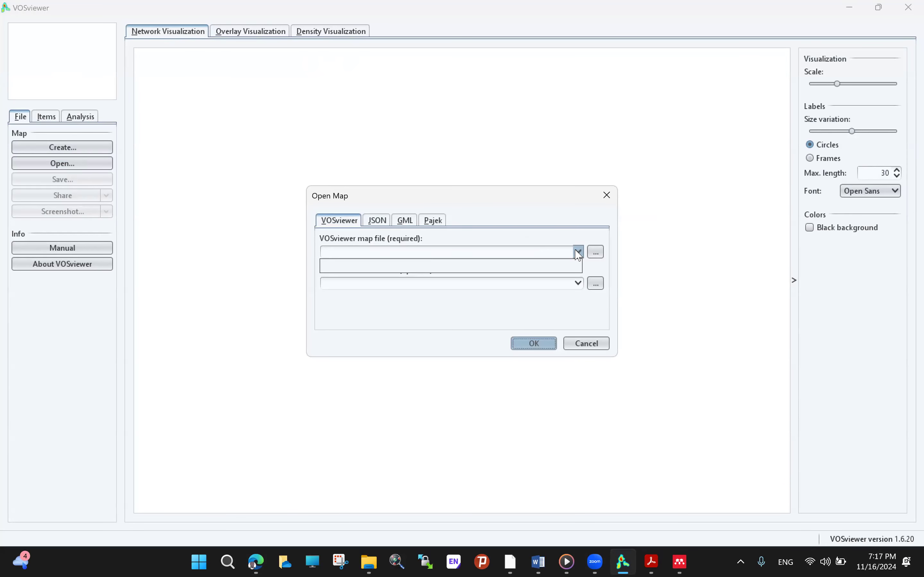
{"action": "left_click", "coordinate": [591, 253]}
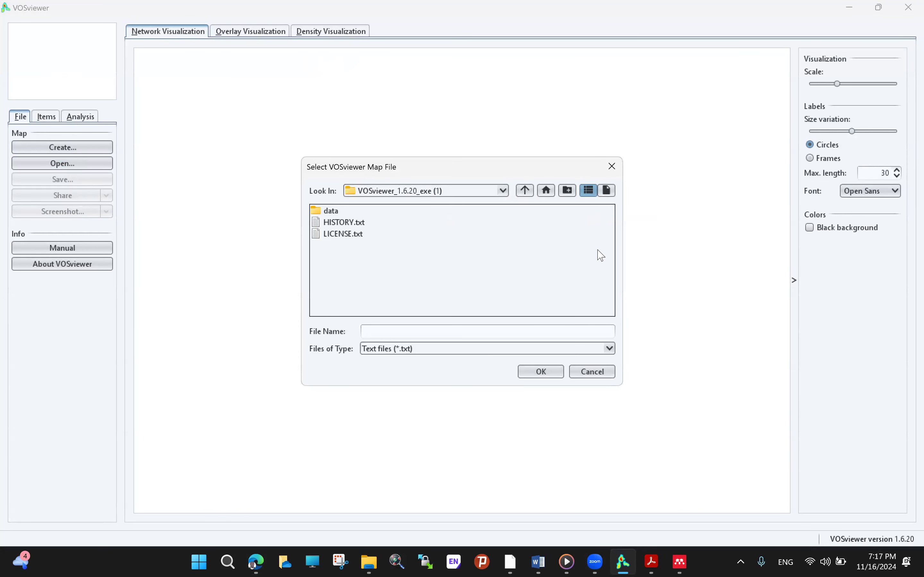
{"action": "left_click", "coordinate": [611, 167]}
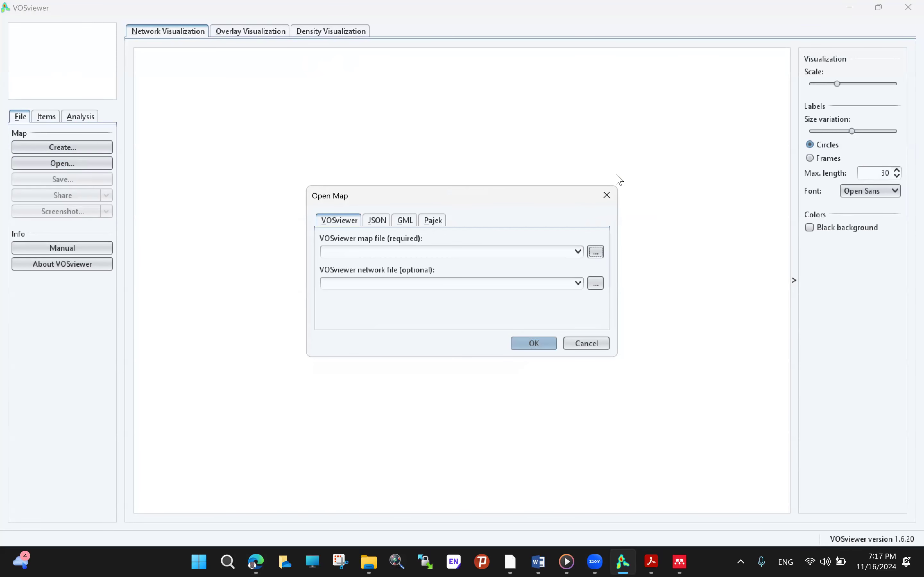
{"action": "left_click", "coordinate": [596, 252]}
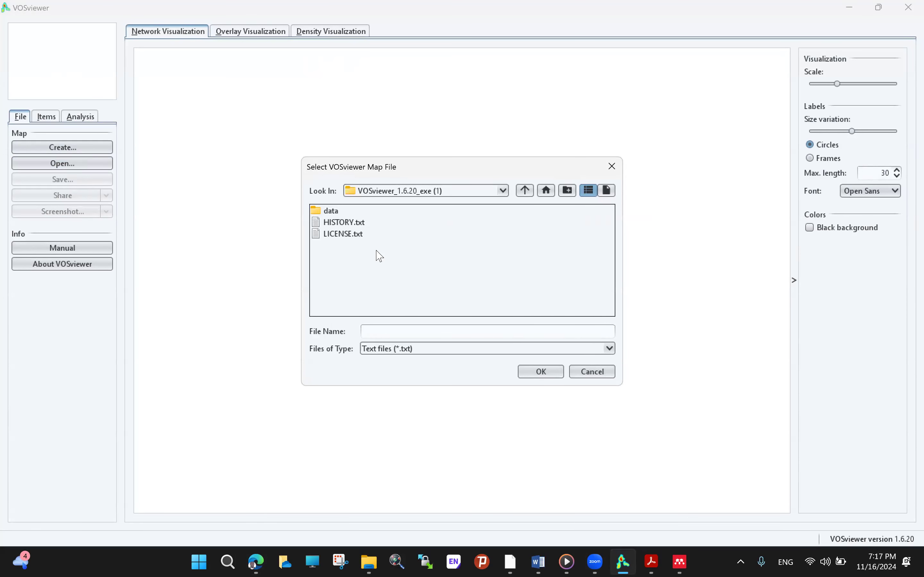
{"action": "left_click", "coordinate": [502, 190]}
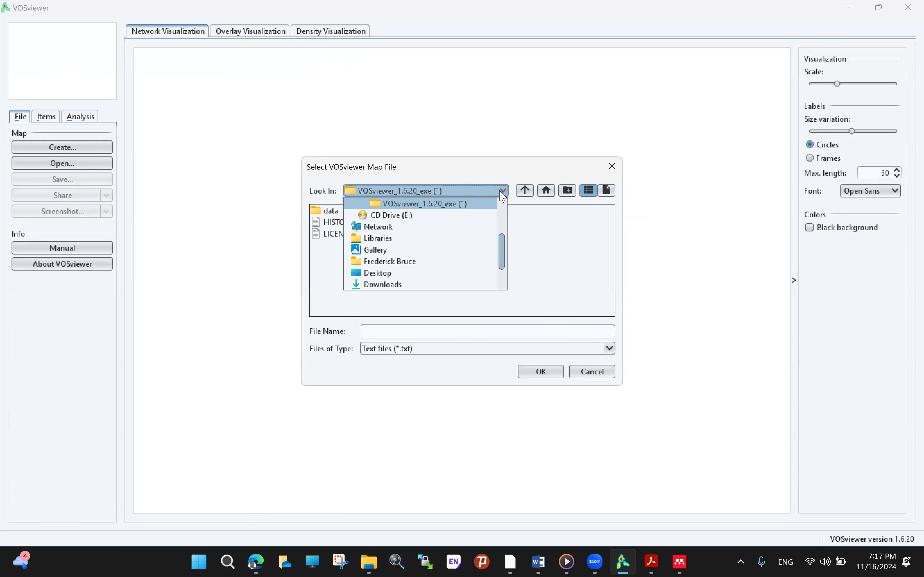
{"action": "left_click", "coordinate": [428, 273]}
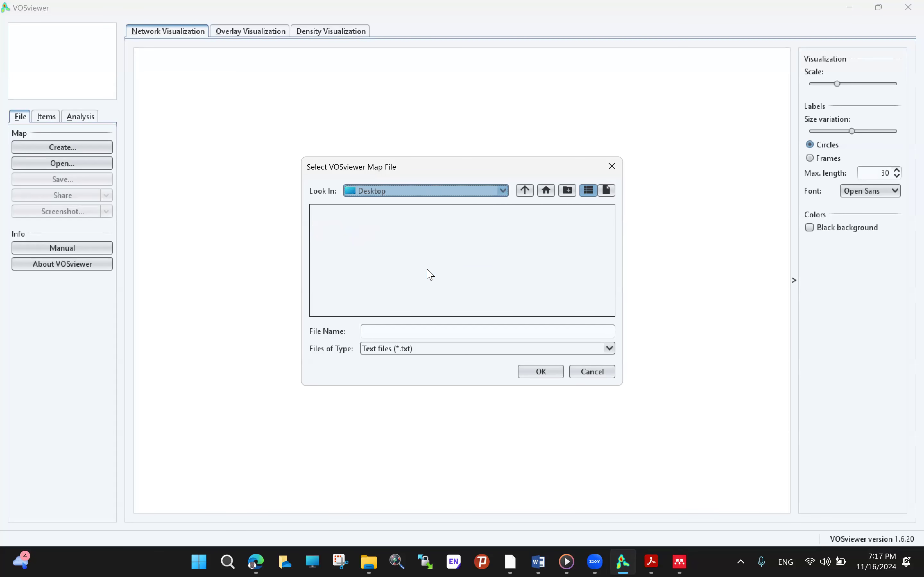
{"action": "left_click", "coordinate": [608, 353]}
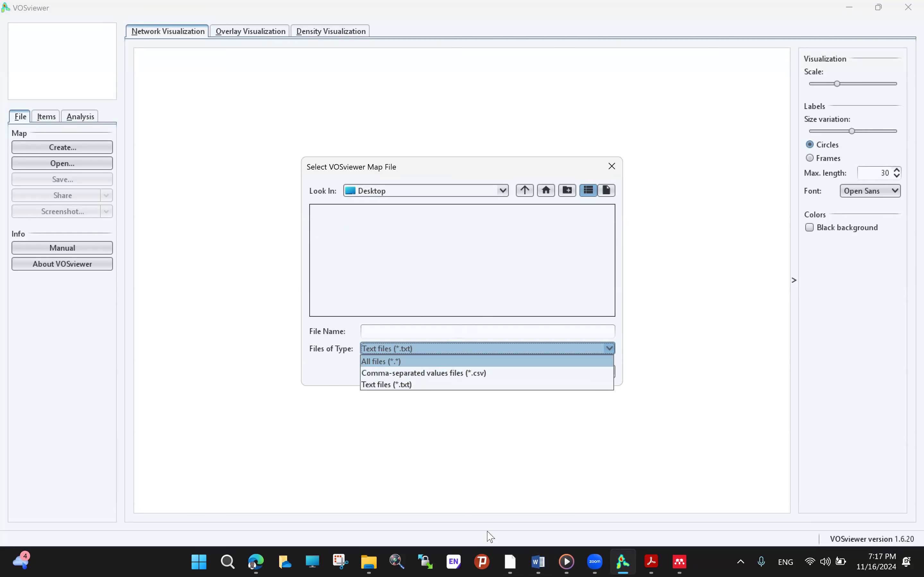
Switch back to Web of Science in Microsoft Edge and check the downloads for the exported savedrecs.txt file.
{"action": "left_click", "coordinate": [256, 561]}
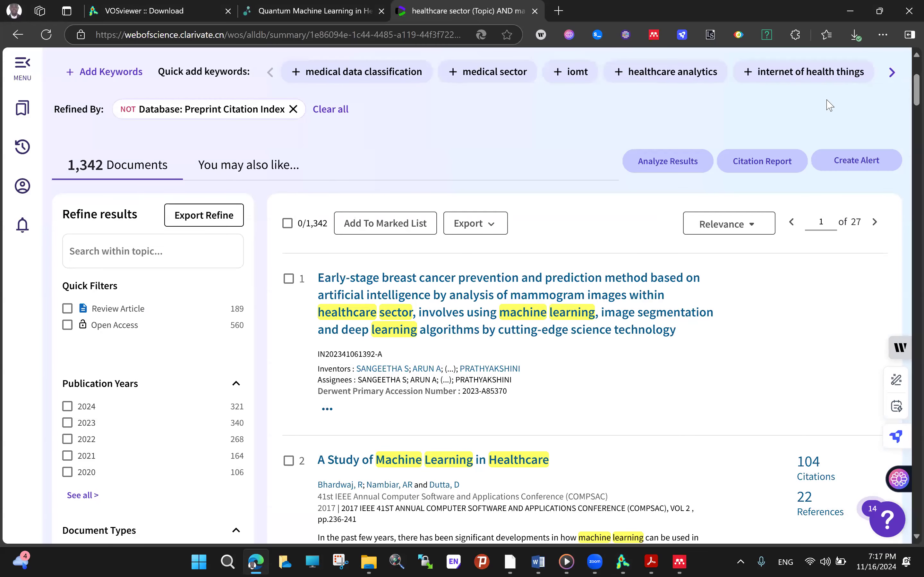
{"action": "left_click", "coordinate": [854, 35]}
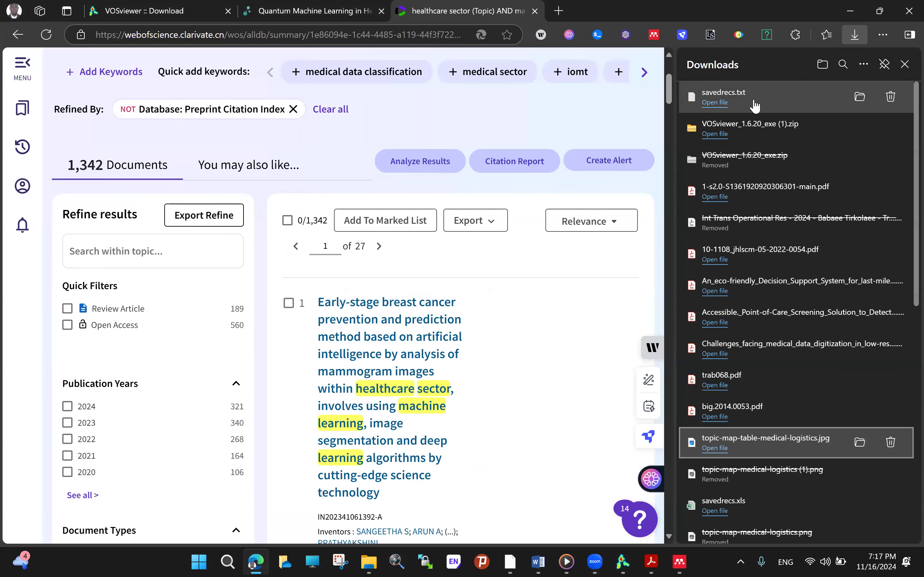
{"action": "left_click", "coordinate": [904, 64]}
Select the records on the page and export records 1 to 1000 to Excel with Author, Title, Source, Abstract as content.
{"action": "left_click", "coordinate": [302, 224]}
{"action": "left_click", "coordinate": [501, 224]}
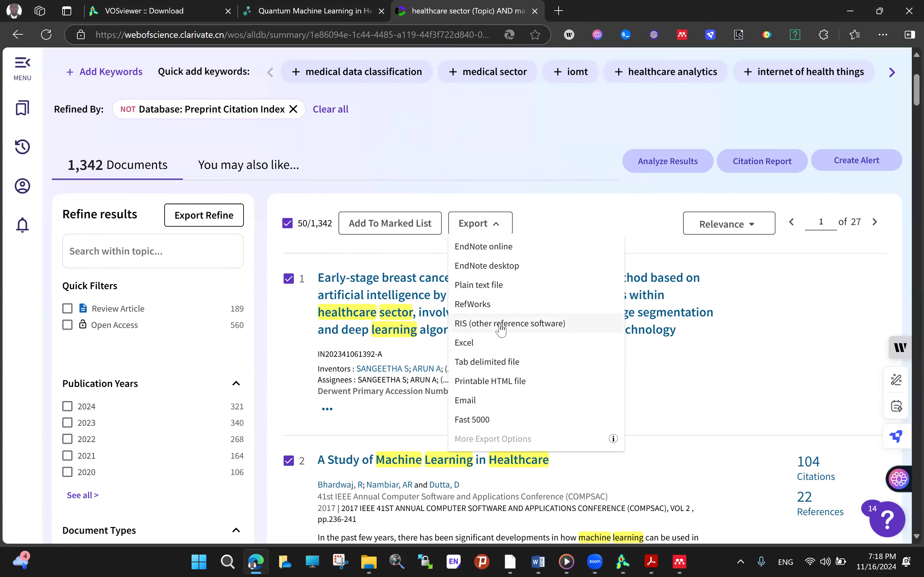
{"action": "left_click", "coordinate": [487, 344]}
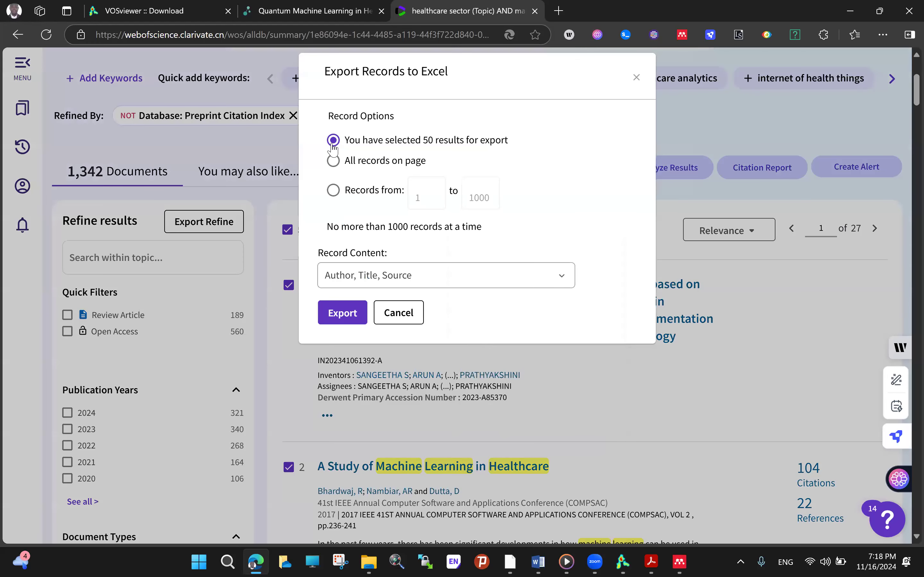
{"action": "left_click", "coordinate": [334, 191]}
{"action": "left_click", "coordinate": [561, 275]}
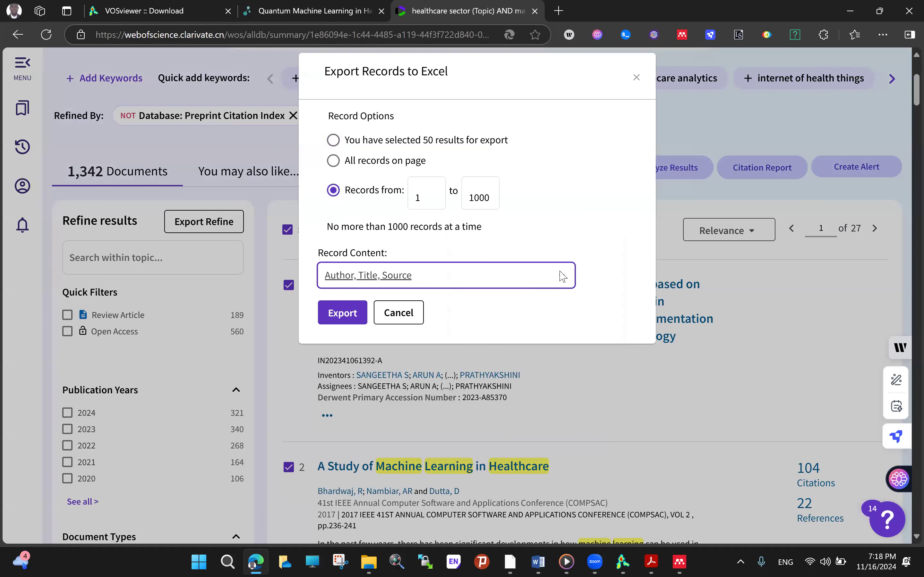
{"action": "left_click", "coordinate": [422, 302]}
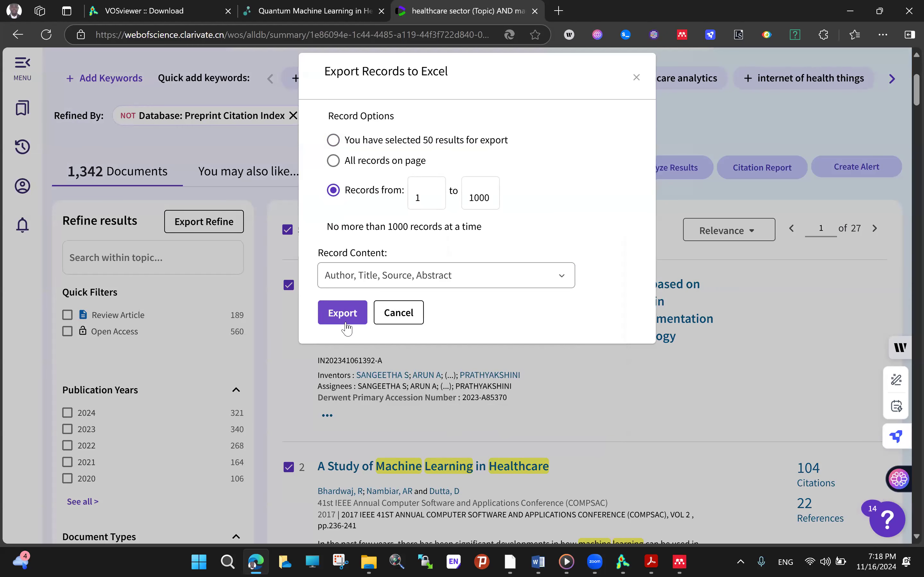
{"action": "left_click", "coordinate": [345, 322]}
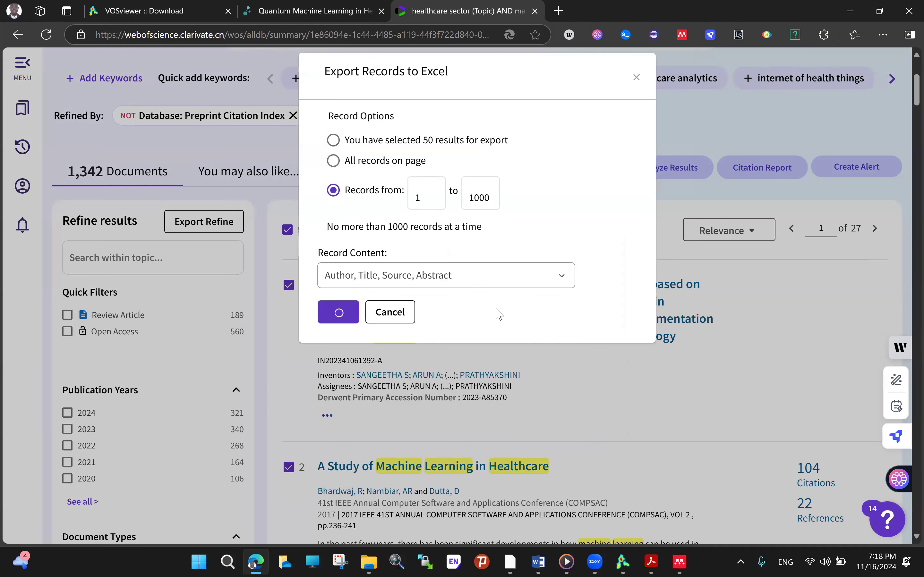
Switch to VOSviewer, show all file types on the Desktop, and try to open Ref_Mendeley.bib as the VOSviewer map file.
{"action": "left_click", "coordinate": [623, 562]}
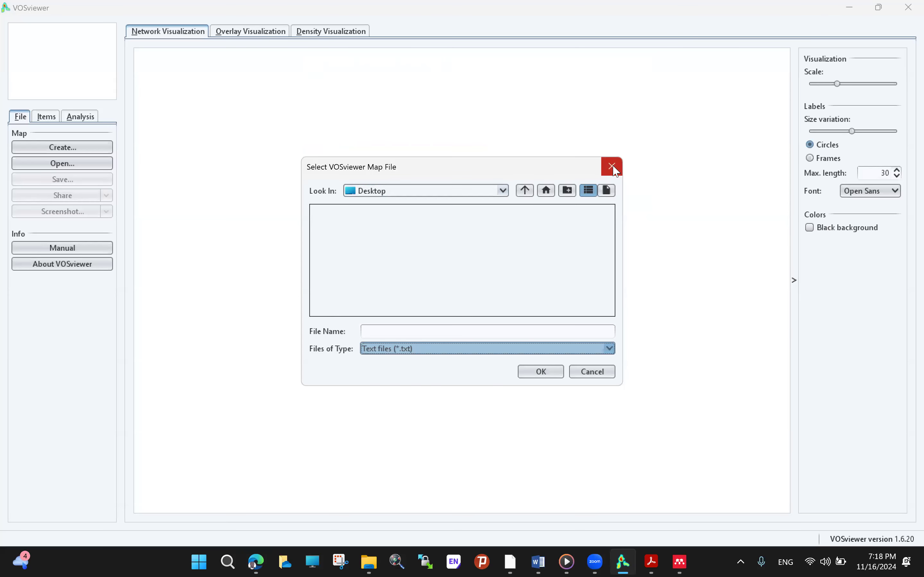
{"action": "left_click", "coordinate": [610, 349]}
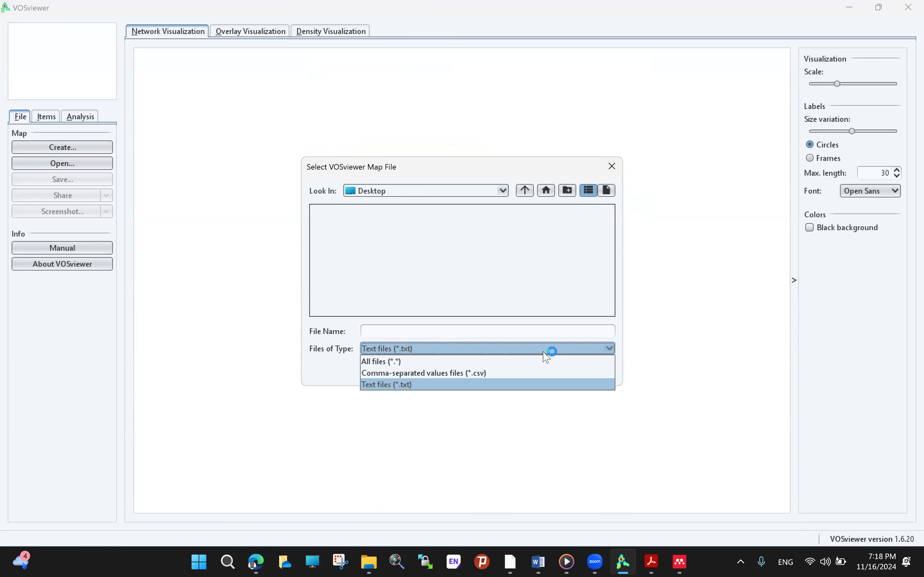
{"action": "left_click", "coordinate": [463, 361]}
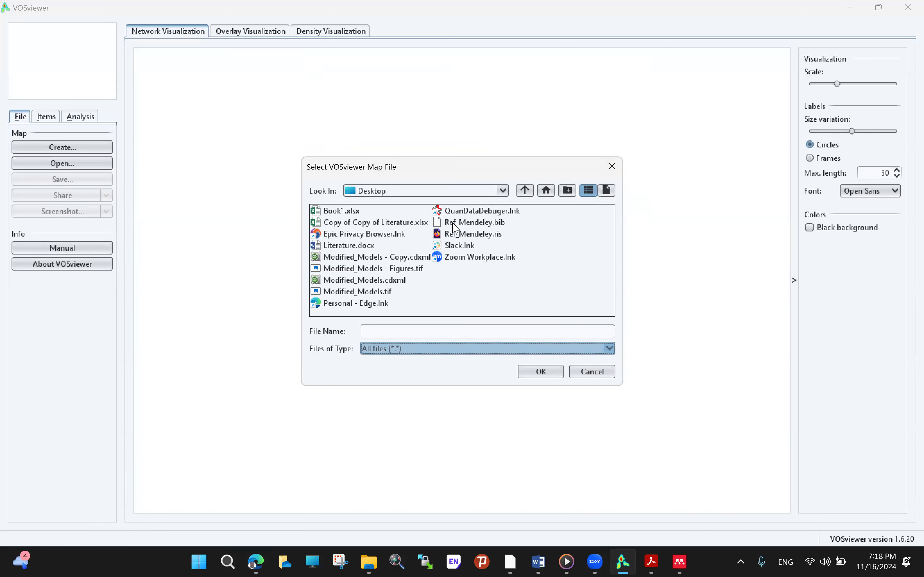
{"action": "left_click", "coordinate": [489, 225]}
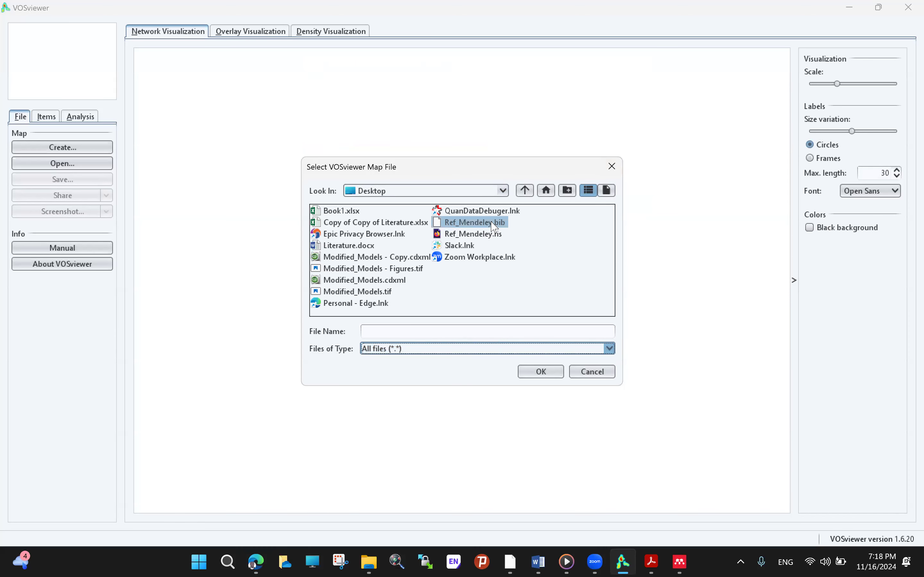
{"action": "left_click", "coordinate": [540, 372]}
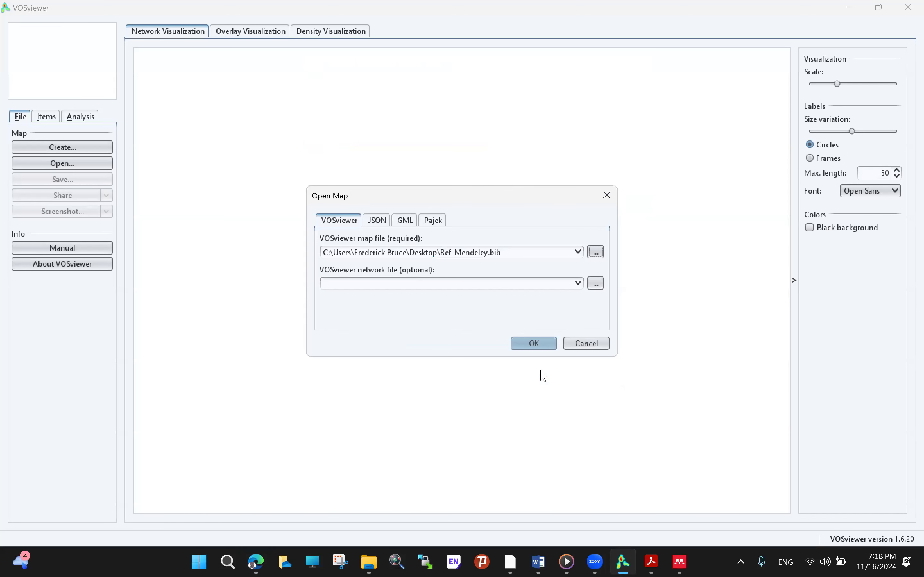
{"action": "left_click", "coordinate": [540, 343]}
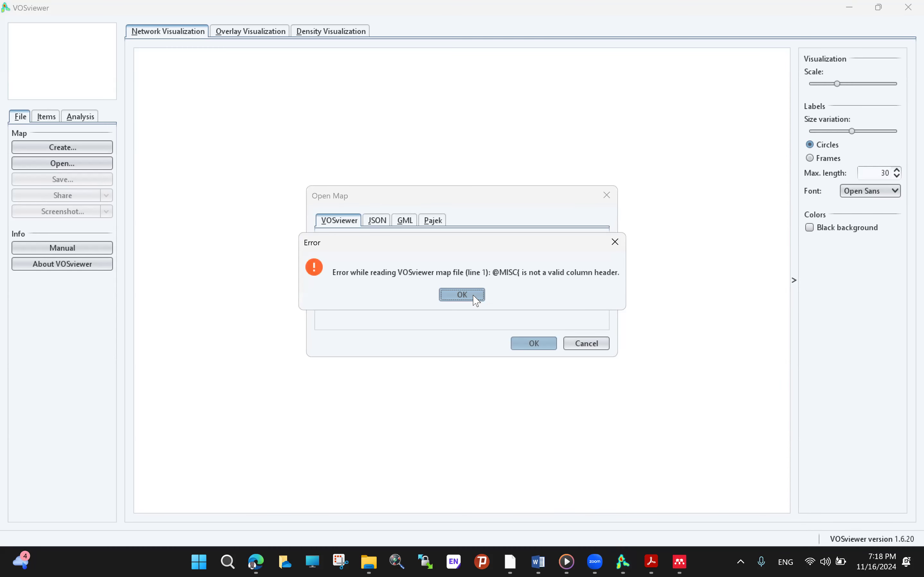
{"action": "left_click", "coordinate": [462, 295]}
Look through the JSON, GML and Pajek map options, return to the VOSviewer format, and check the map file choices.
{"action": "left_click", "coordinate": [381, 223]}
{"action": "left_click", "coordinate": [406, 224]}
{"action": "left_click", "coordinate": [430, 225]}
{"action": "left_click", "coordinate": [334, 226]}
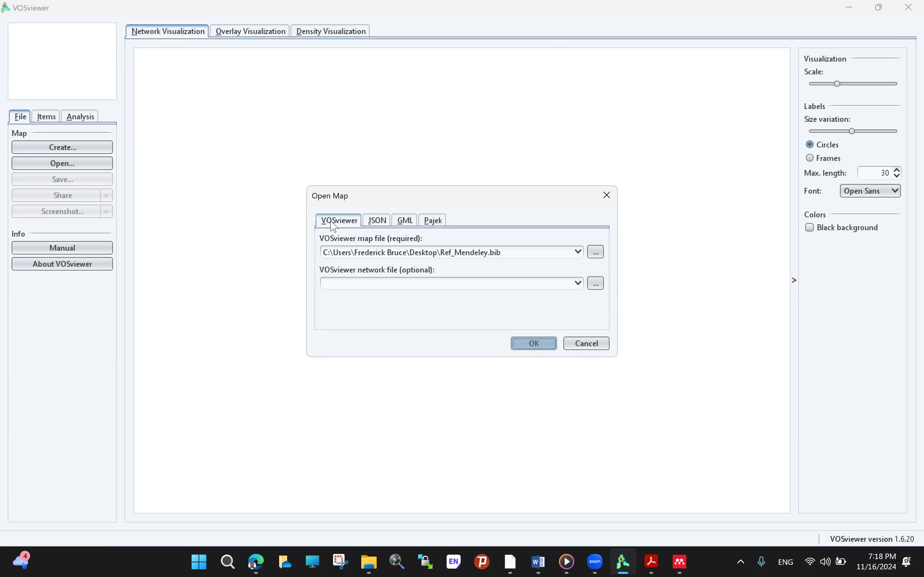
{"action": "left_click", "coordinate": [578, 252]}
{"action": "left_click", "coordinate": [578, 252]}
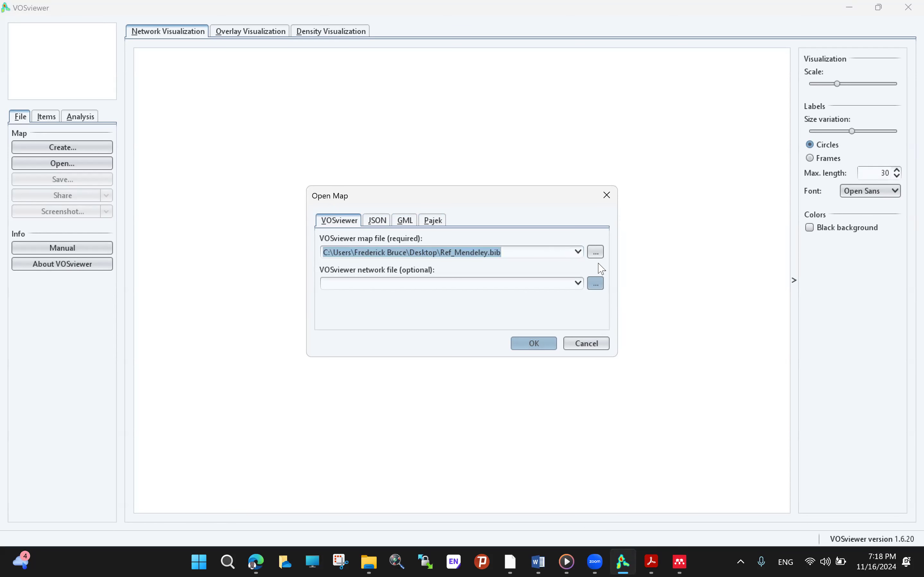
Look through the Downloads folder and Local Disk (D:) for the exported records file for the VOSviewer map.
{"action": "left_click", "coordinate": [581, 255]}
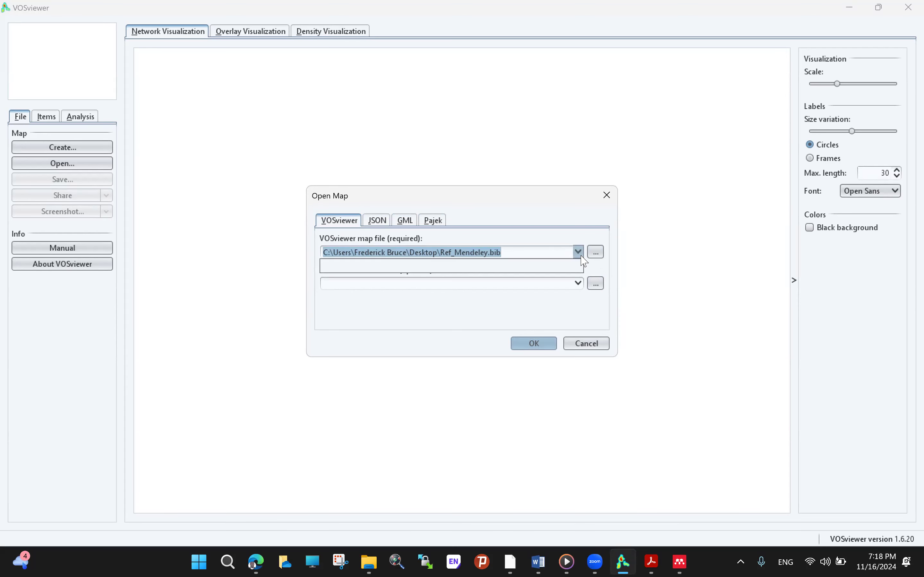
{"action": "left_click", "coordinate": [596, 252]}
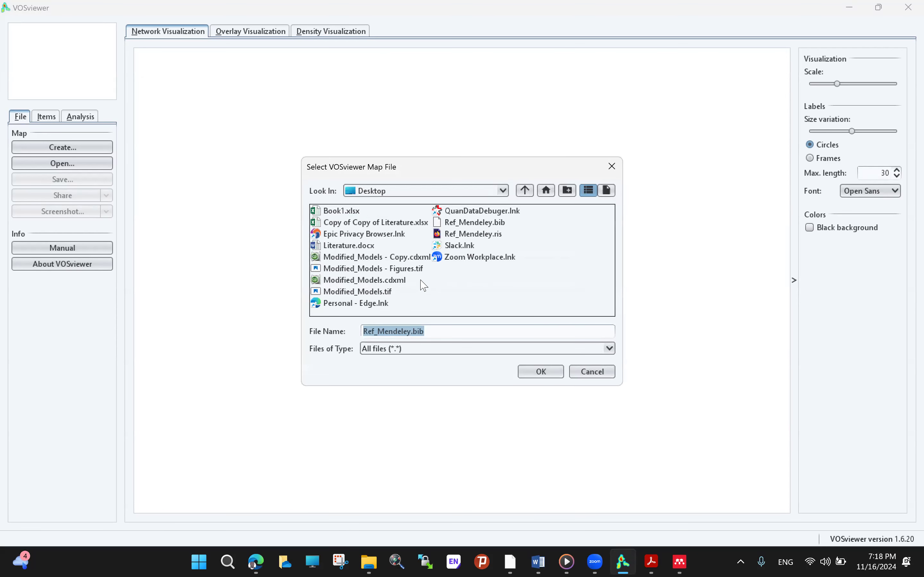
{"action": "left_click", "coordinate": [502, 191]}
{"action": "left_click", "coordinate": [417, 268]}
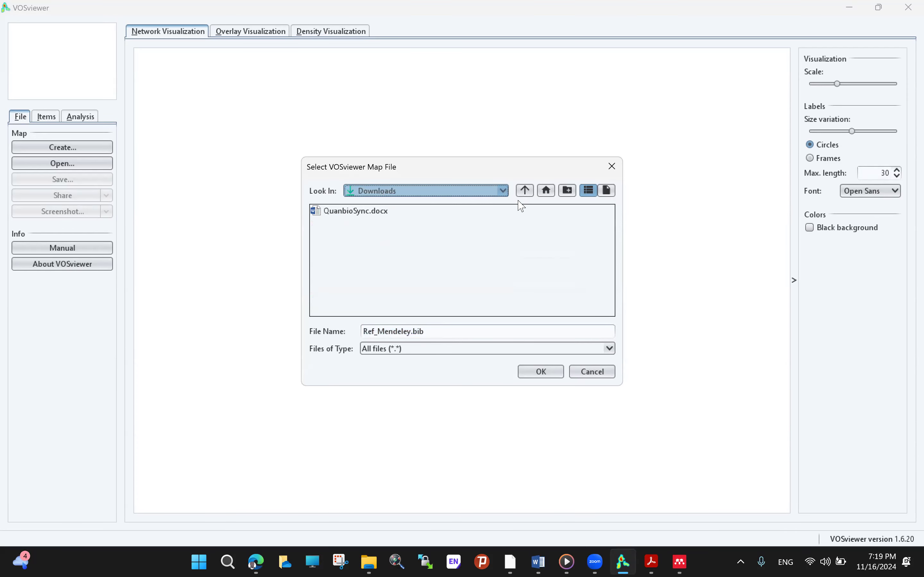
{"action": "left_click", "coordinate": [503, 191]}
{"action": "scroll", "coordinate": [495, 244], "scroll_direction": "down", "scroll_amount": 1}
{"action": "scroll", "coordinate": [493, 248], "scroll_direction": "up", "scroll_amount": 3}
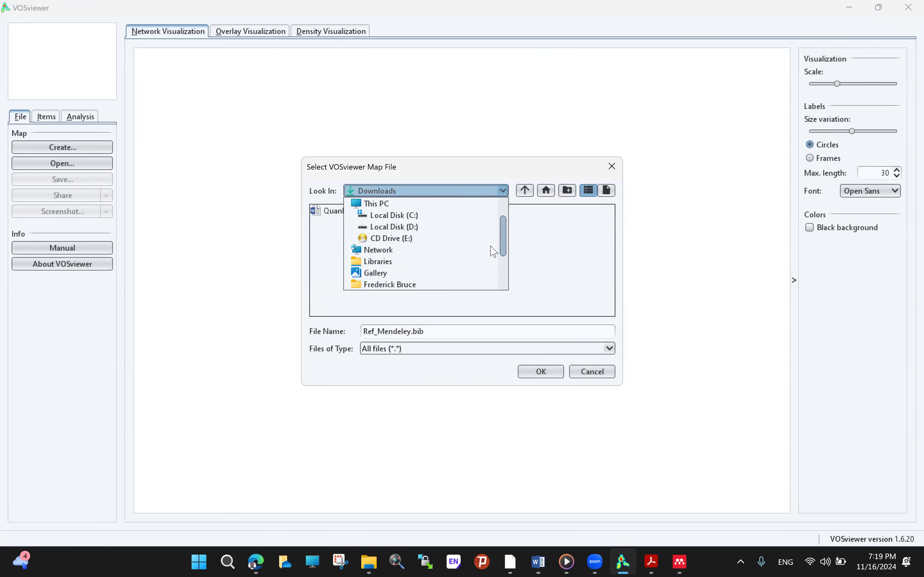
{"action": "left_click", "coordinate": [436, 263]}
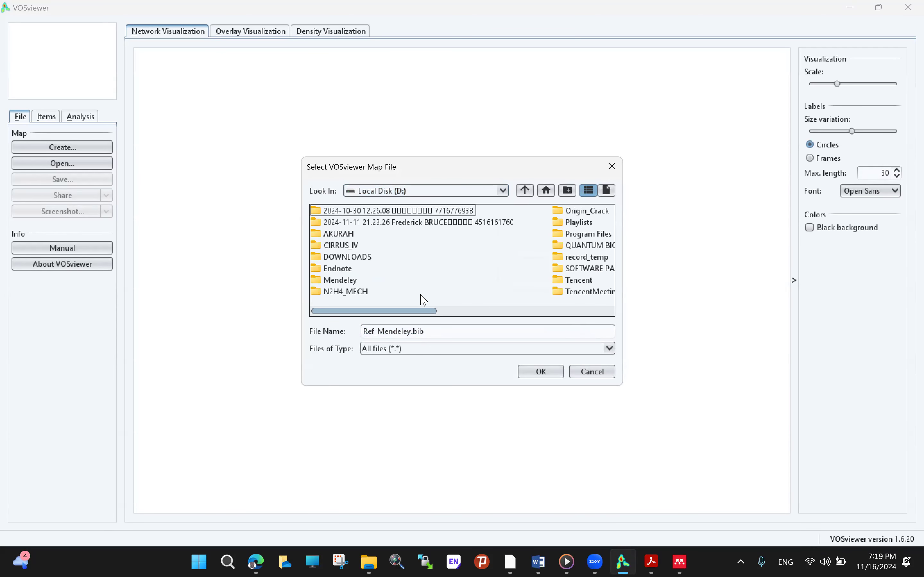
{"action": "mouse_move", "coordinate": [420, 312]}
{"action": "left_mouse_down"}
{"action": "mouse_move", "coordinate": [474, 322]}
{"action": "mouse_move", "coordinate": [407, 317]}
{"action": "left_mouse_up"}
{"action": "left_click", "coordinate": [618, 172]}
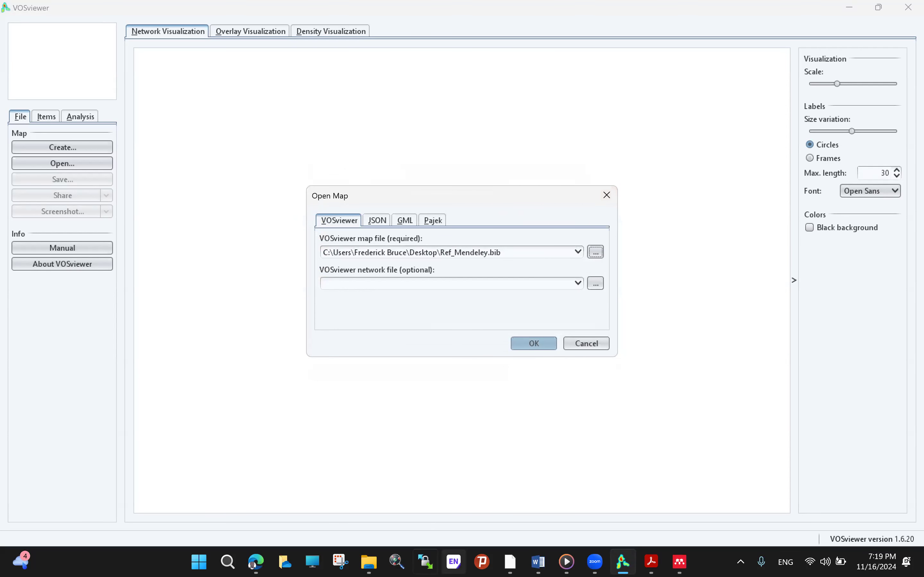
In File Explorer, copy savedrecs.txt from the DOWNLOADS folder on Local Disk (D:) to the Desktop.
{"action": "mouse_move", "coordinate": [369, 561]}
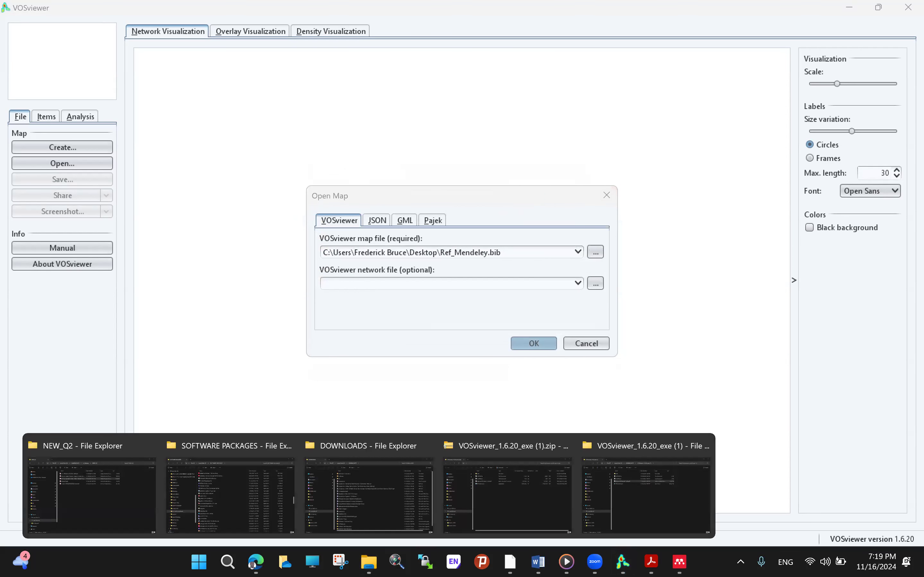
{"action": "left_click", "coordinate": [381, 527]}
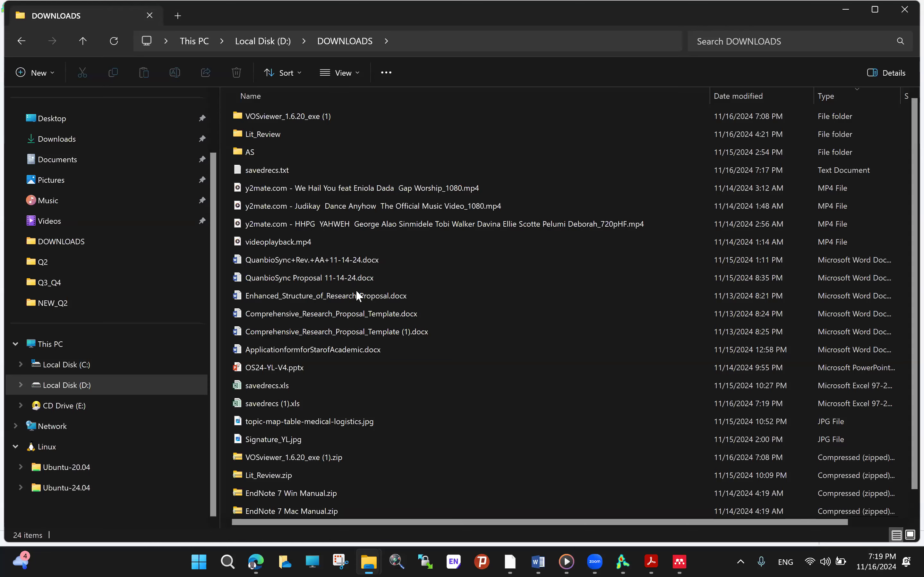
{"action": "left_click", "coordinate": [273, 168]}
{"action": "right_click", "coordinate": [274, 167]}
{"action": "left_click", "coordinate": [876, 8]}
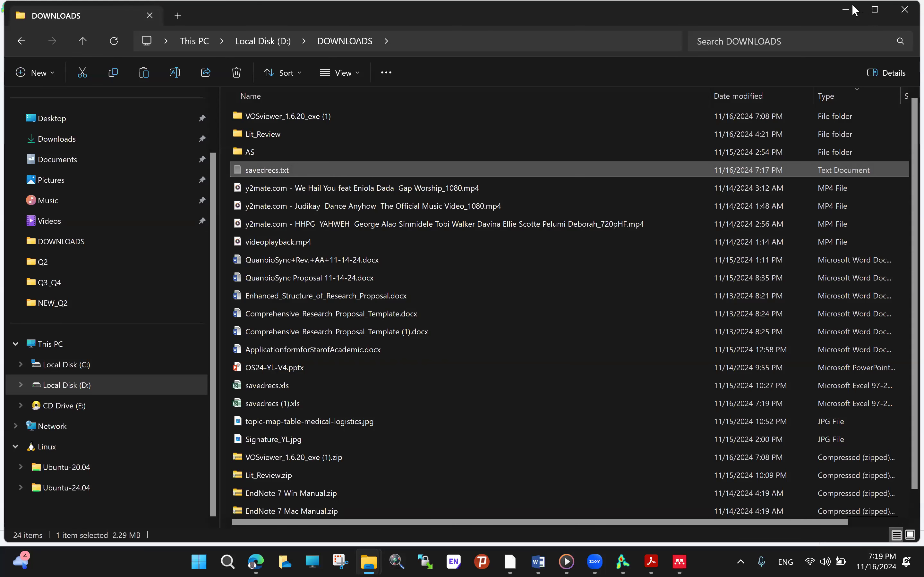
{"action": "left_click", "coordinate": [854, 10]}
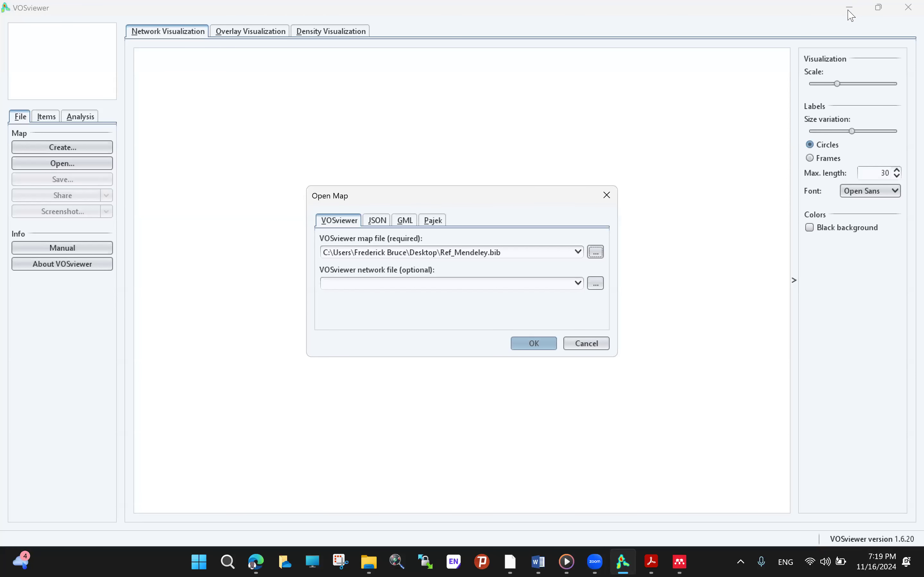
{"action": "left_click", "coordinate": [369, 562]}
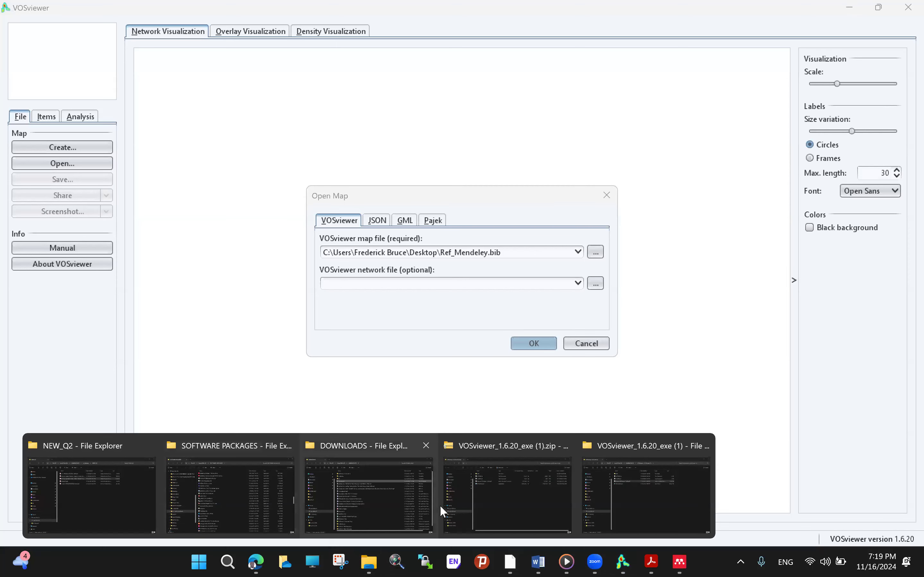
{"action": "left_click", "coordinate": [405, 505]}
{"action": "left_click", "coordinate": [57, 124]}
{"action": "right_click", "coordinate": [359, 437]}
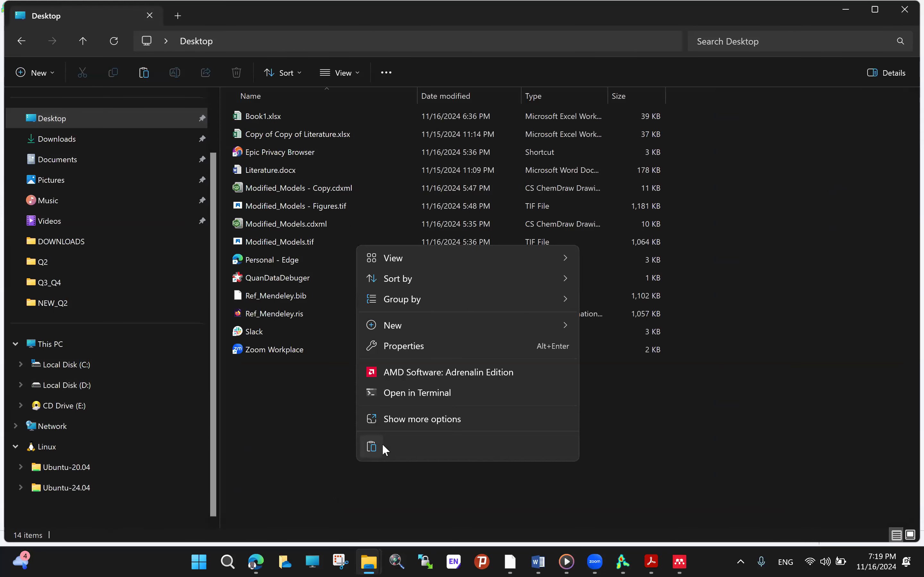
{"action": "key", "text": "ctrl+v"}
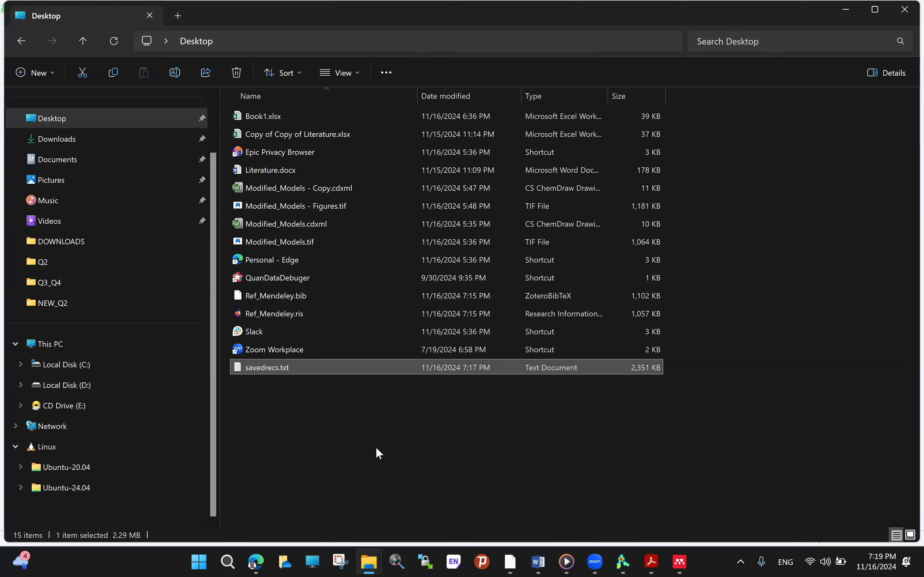
Switch back to VOSviewer, try to open savedrecs.txt from the Desktop as the VOSviewer map file, and close the Open Map dialog.
{"action": "left_click", "coordinate": [623, 561]}
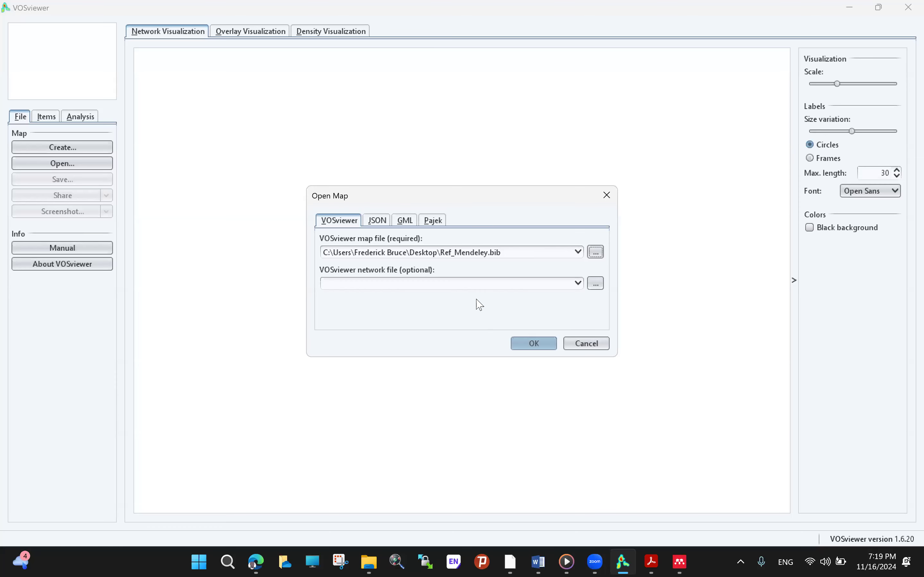
{"action": "left_click", "coordinate": [578, 251]}
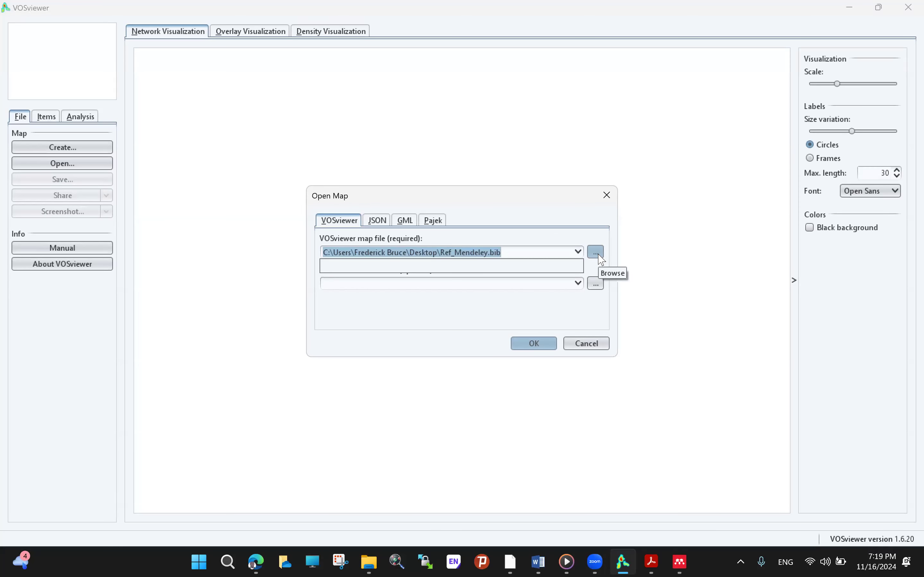
{"action": "left_click", "coordinate": [596, 252]}
{"action": "left_click", "coordinate": [483, 249]}
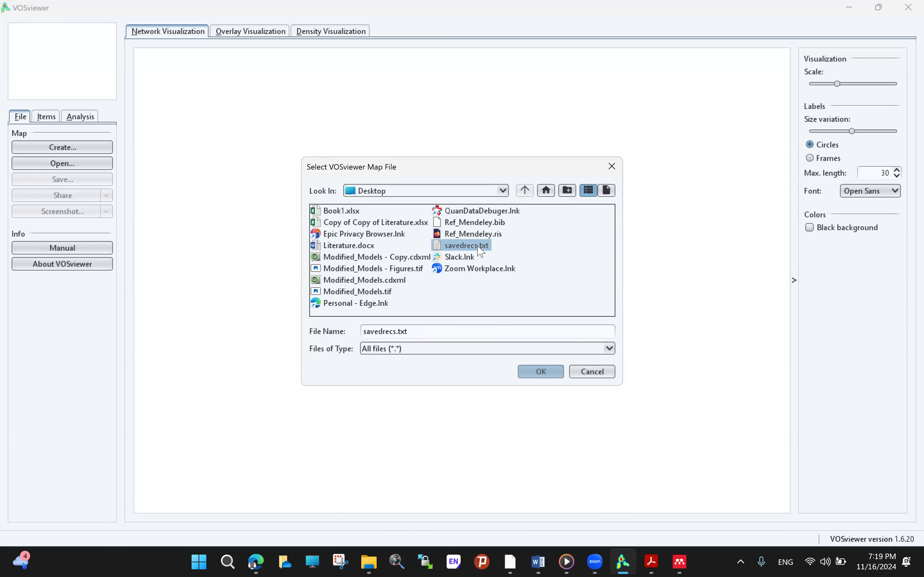
{"action": "left_click", "coordinate": [546, 373]}
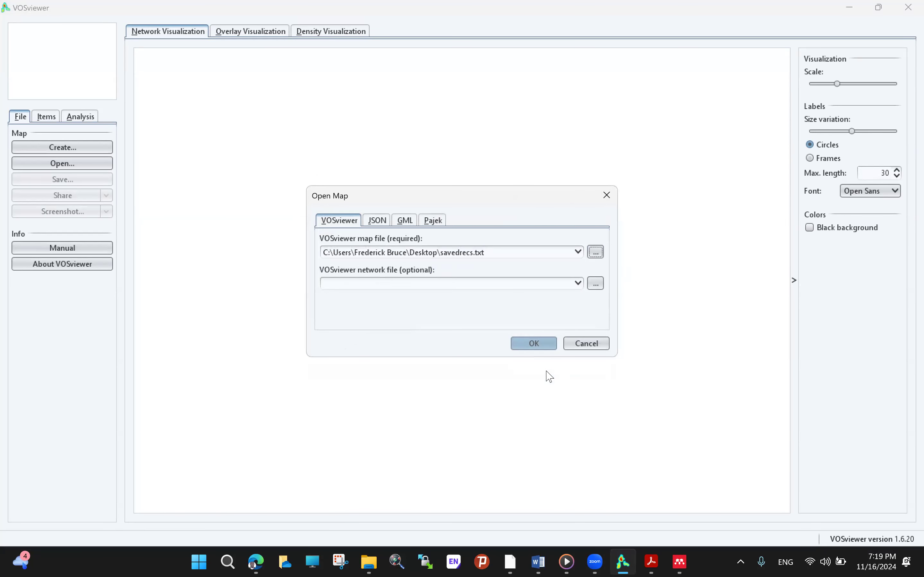
{"action": "left_click", "coordinate": [544, 347]}
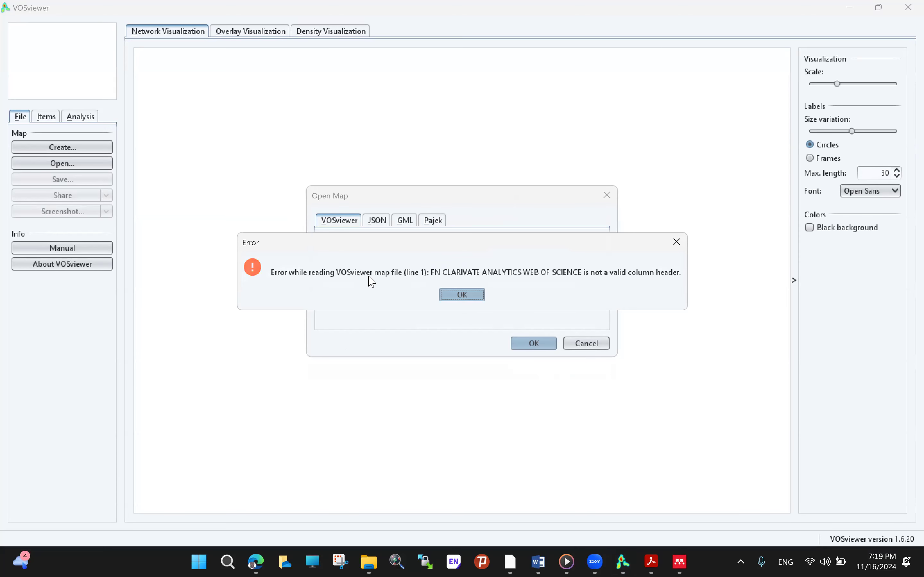
{"action": "left_click", "coordinate": [464, 294]}
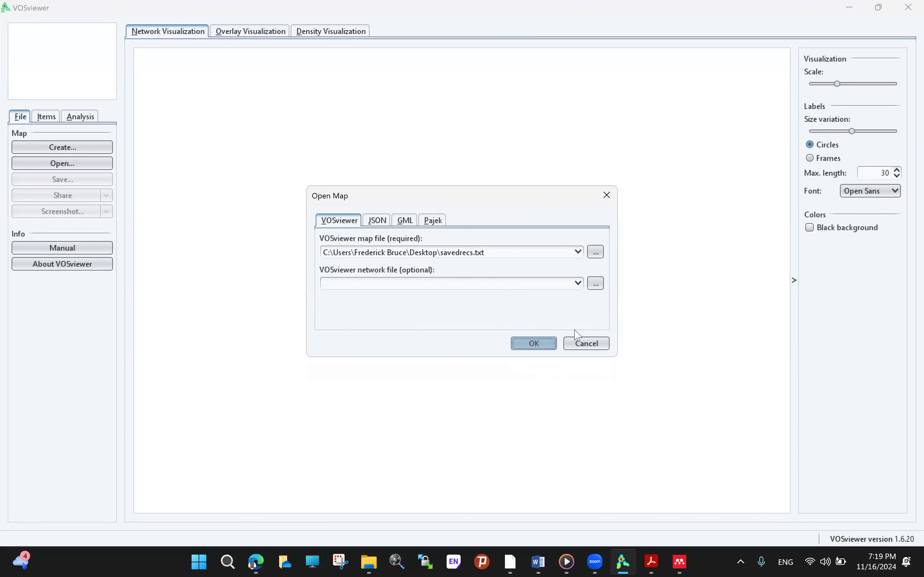
{"action": "left_click", "coordinate": [607, 195]}
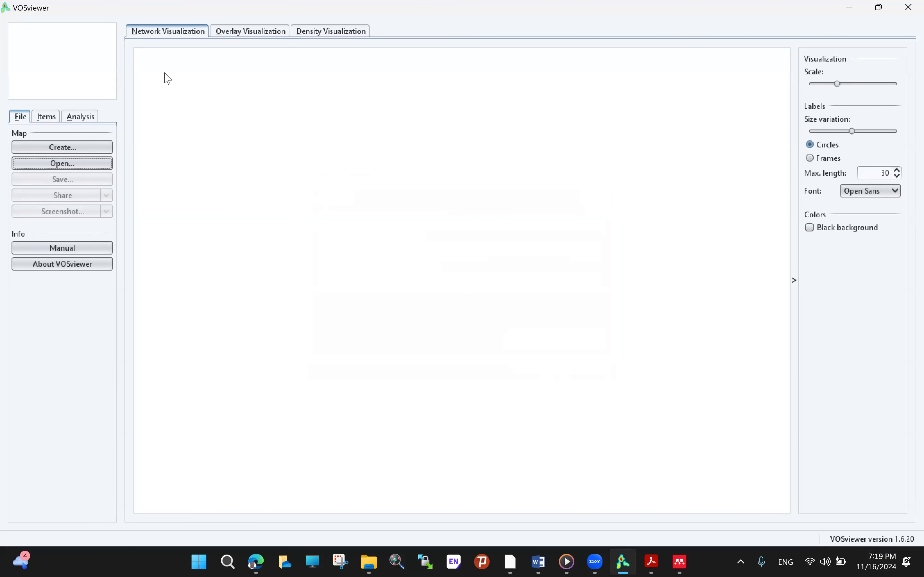
{"action": "left_click", "coordinate": [53, 117]}
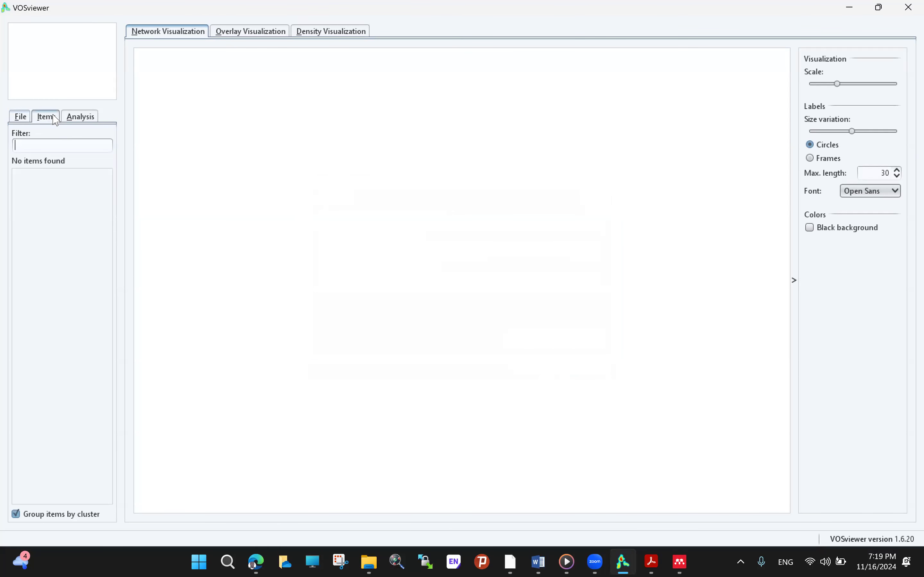
{"action": "left_click", "coordinate": [74, 118]}
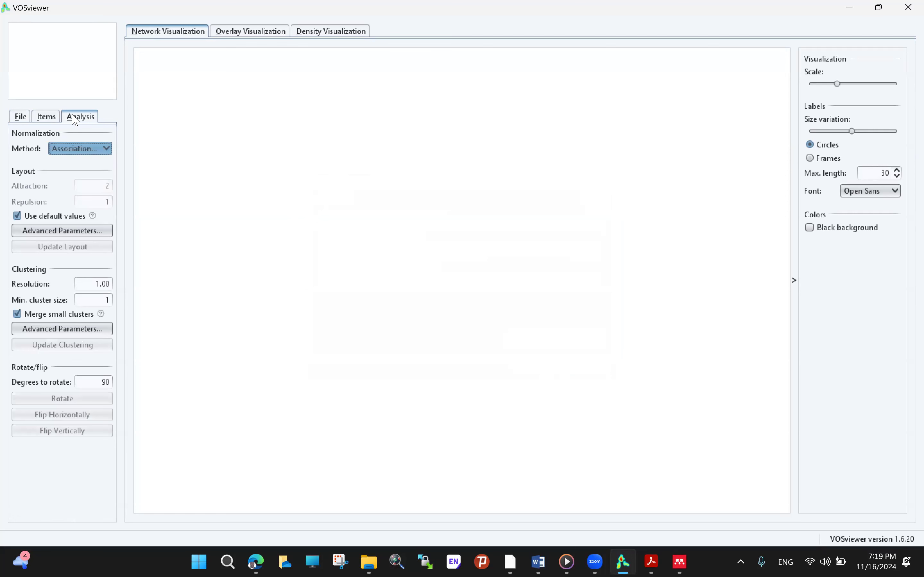
{"action": "left_click", "coordinate": [21, 118]}
{"action": "left_click", "coordinate": [72, 167]}
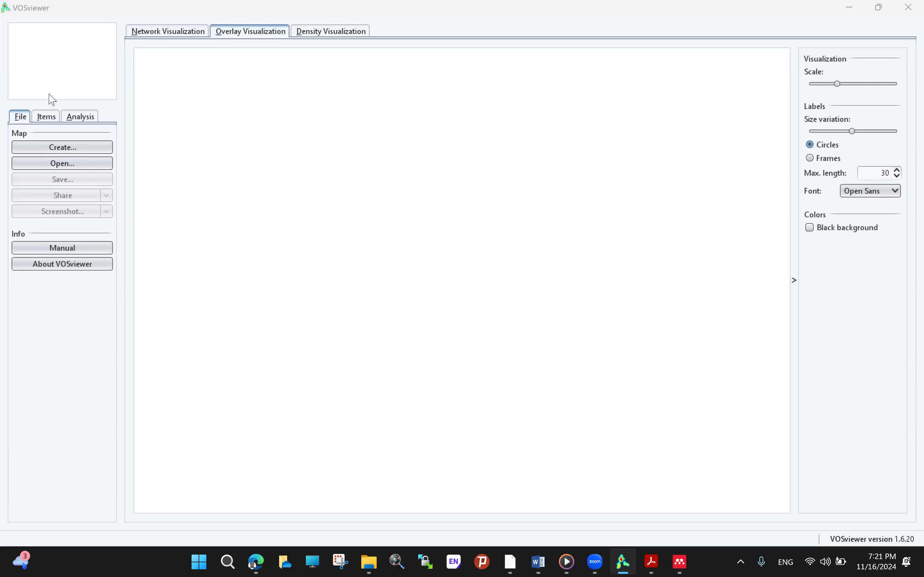
{"action": "left_click", "coordinate": [99, 149]}
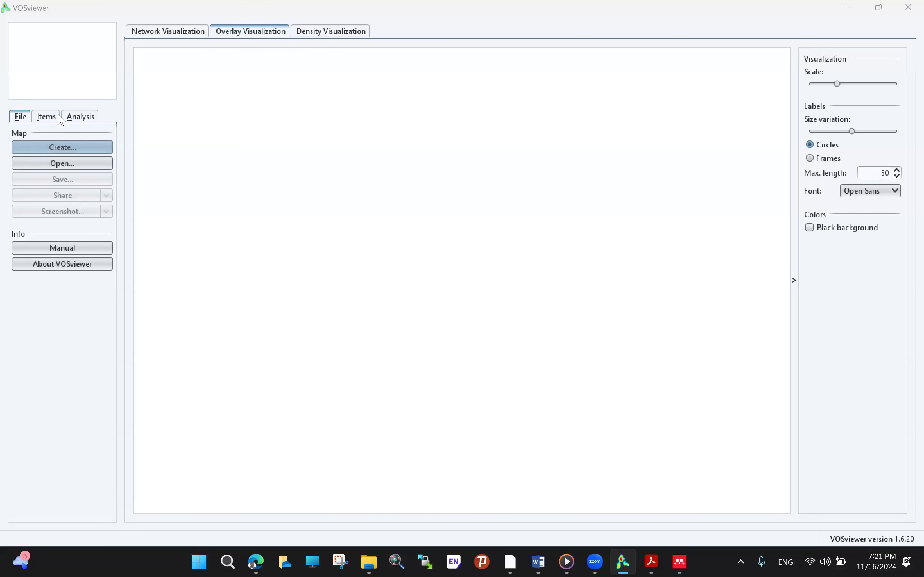
Start creating a map based on bibliographic data, with bibliographic database files as the data source.
{"action": "left_click", "coordinate": [59, 149]}
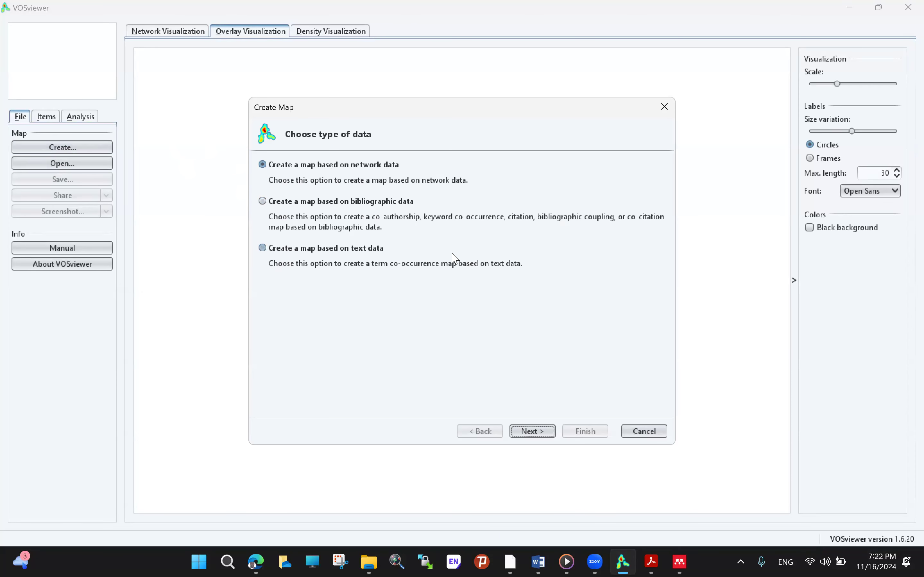
{"action": "left_click", "coordinate": [263, 201]}
{"action": "left_click", "coordinate": [541, 433]}
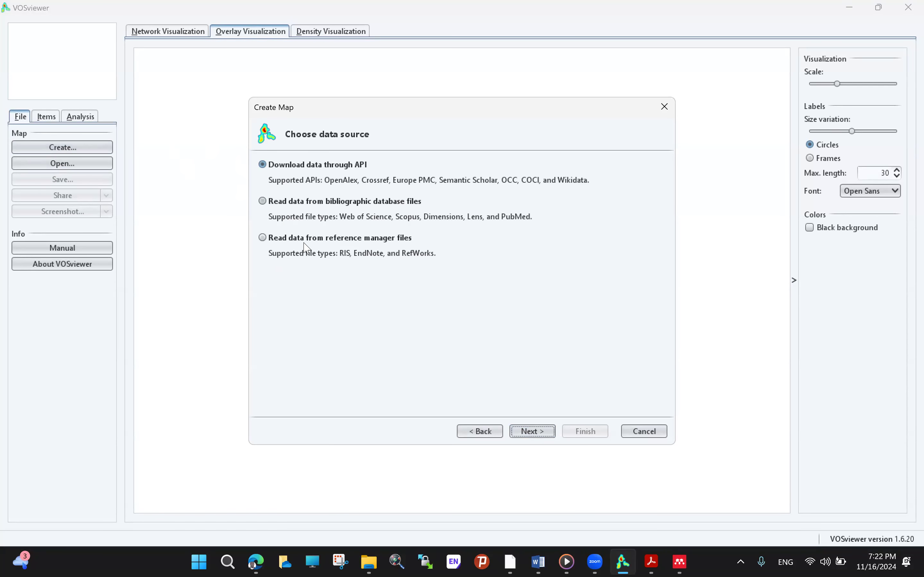
{"action": "left_click", "coordinate": [264, 203]}
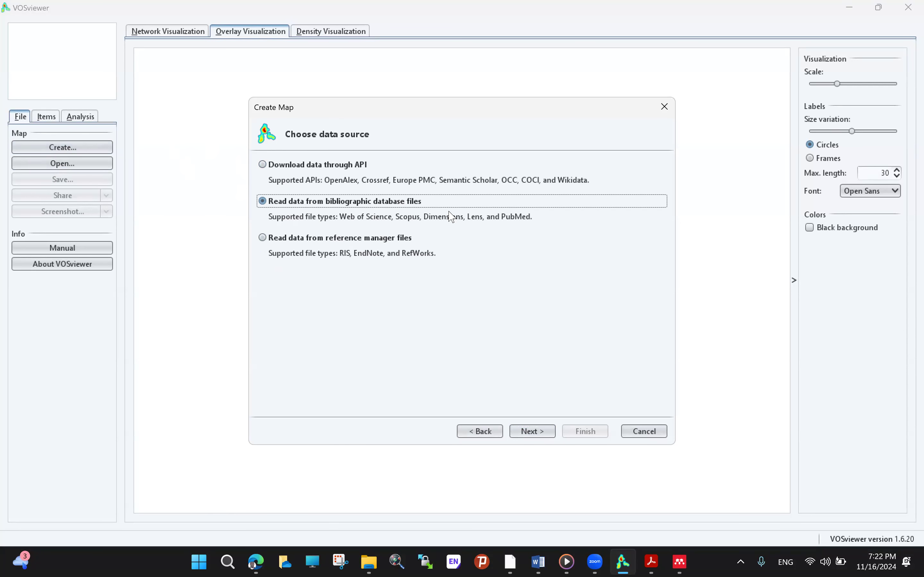
{"action": "left_click", "coordinate": [533, 432]}
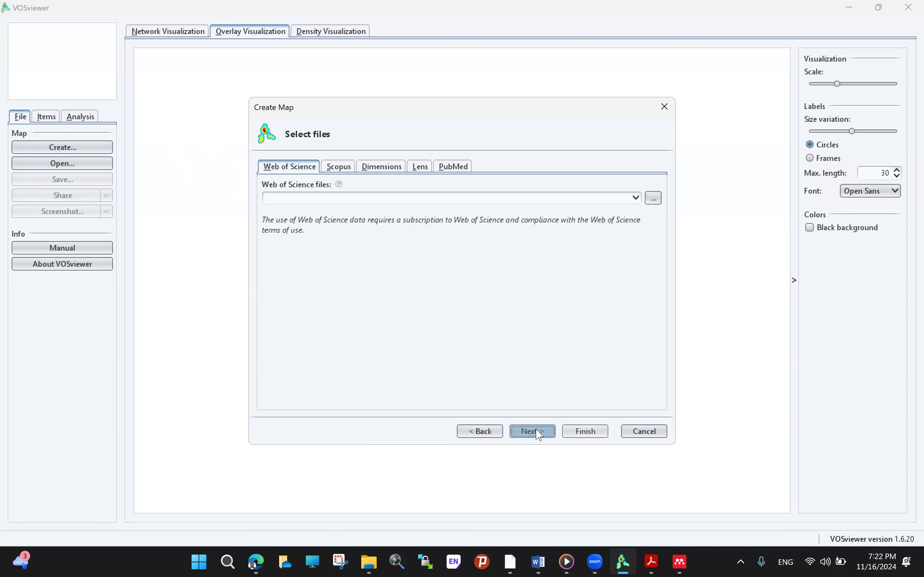
Choose savedrecs.txt on the Desktop as the Web of Science file for the map.
{"action": "left_click", "coordinate": [636, 198]}
{"action": "left_click", "coordinate": [653, 198]}
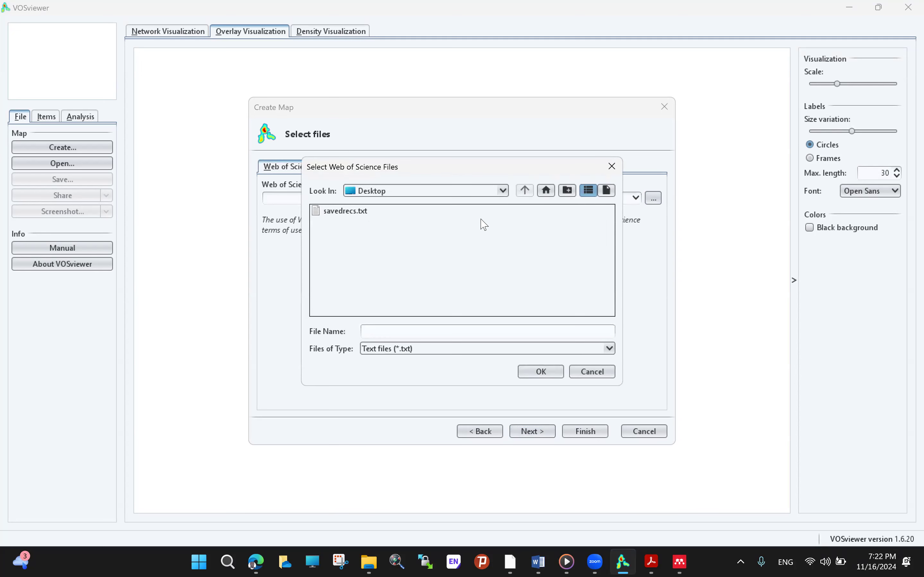
{"action": "left_click", "coordinate": [355, 214]}
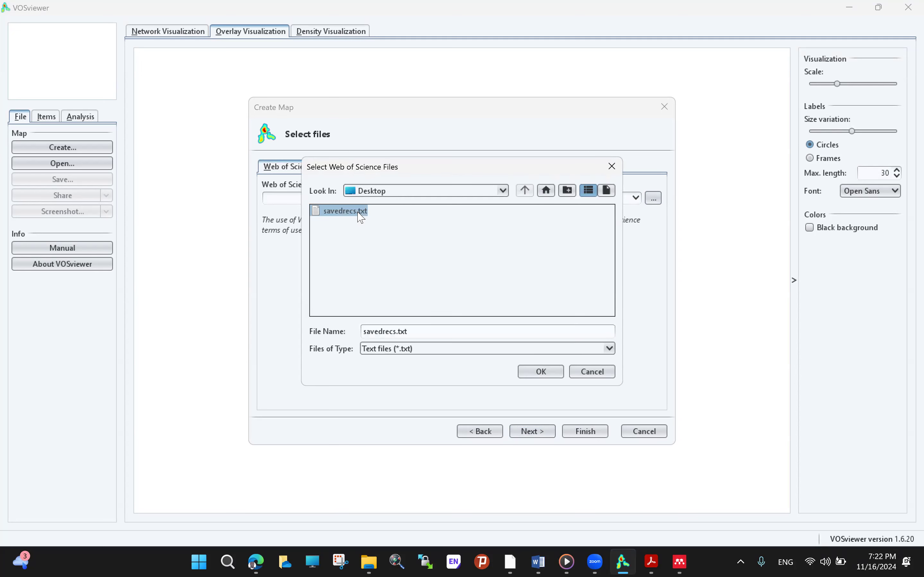
{"action": "left_click", "coordinate": [553, 381]}
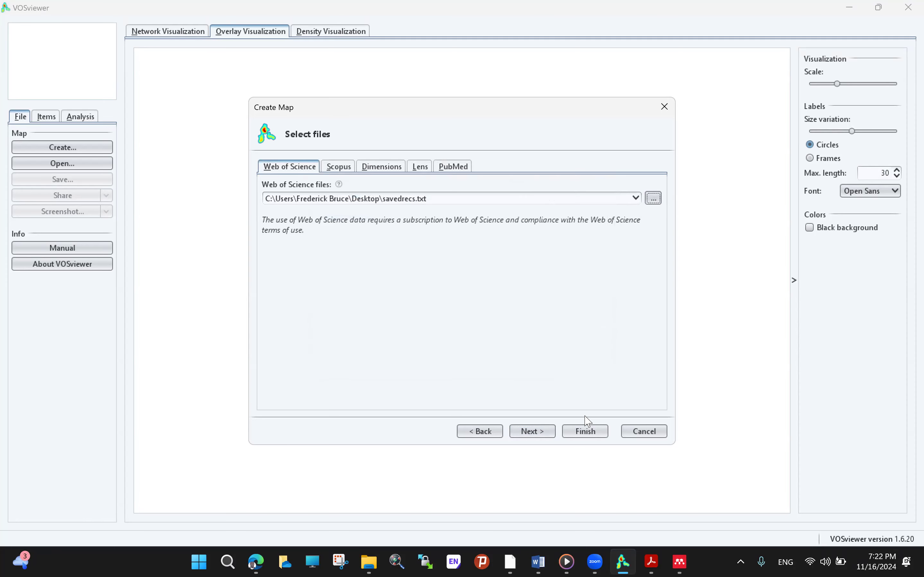
Try twice to finish creating the map from the selected Web of Science file, dismissing each message.
{"action": "left_click", "coordinate": [586, 432]}
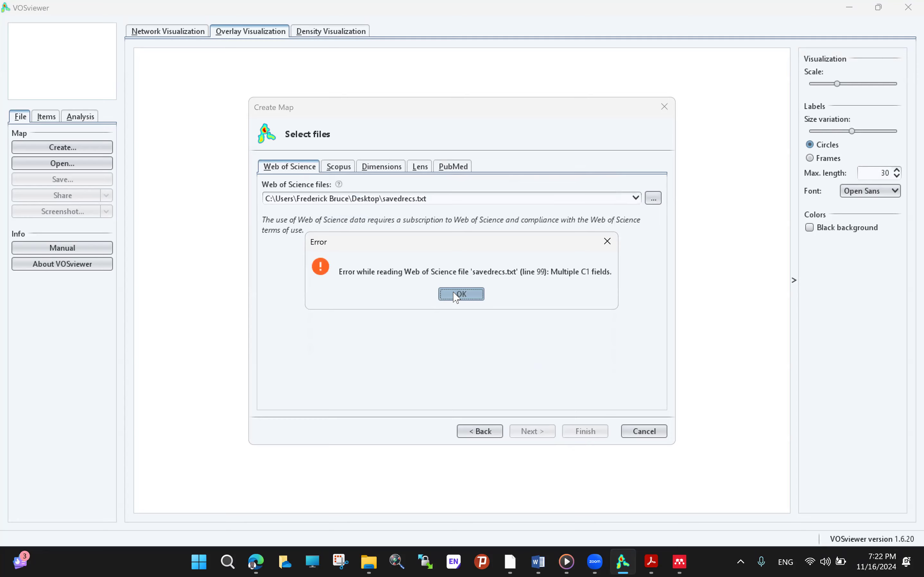
{"action": "left_click", "coordinate": [473, 294]}
{"action": "left_click", "coordinate": [586, 432]}
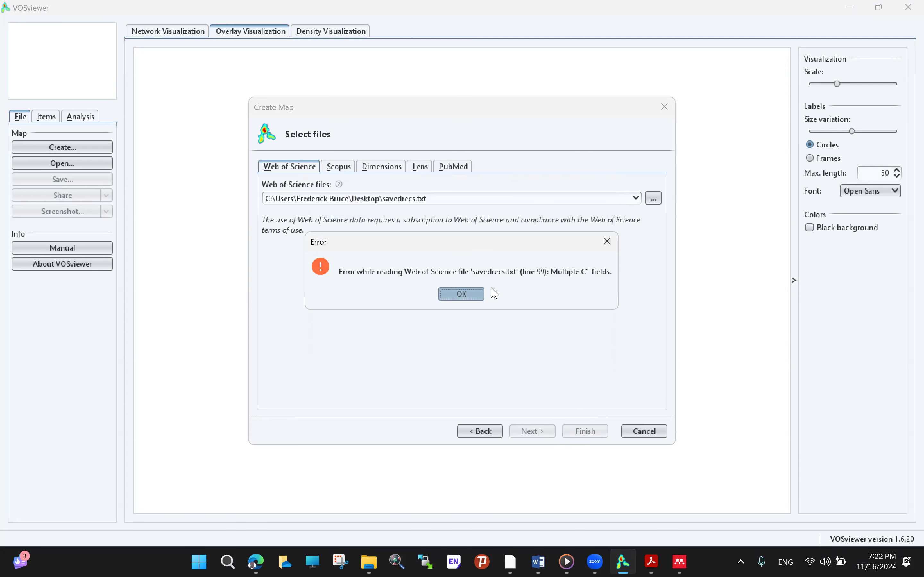
{"action": "left_click", "coordinate": [463, 294]}
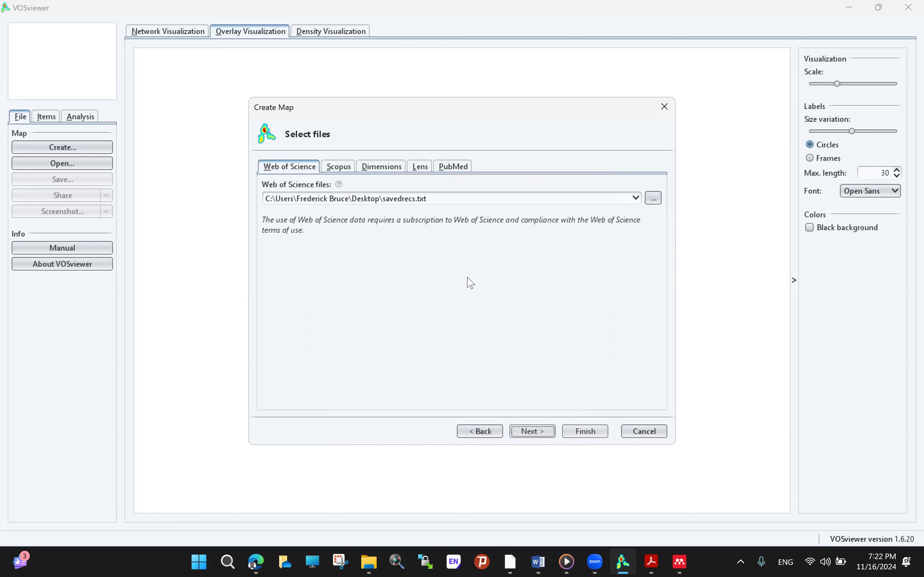
Try to create the map from savedrecs (1).xls on the Desktop as the Web of Science file, and dismiss the message.
{"action": "left_click", "coordinate": [637, 198]}
{"action": "left_click", "coordinate": [637, 199]}
{"action": "left_click", "coordinate": [652, 198]}
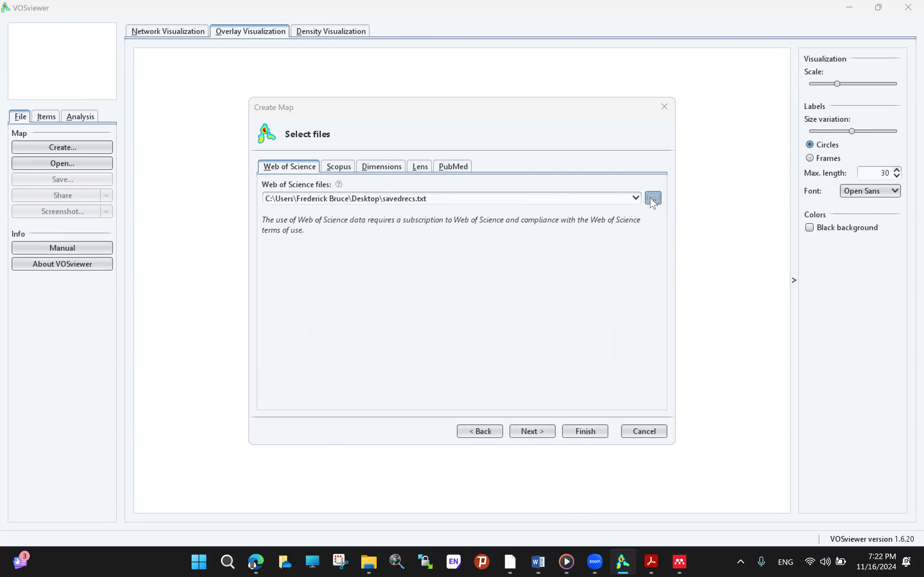
{"action": "left_click", "coordinate": [540, 349]}
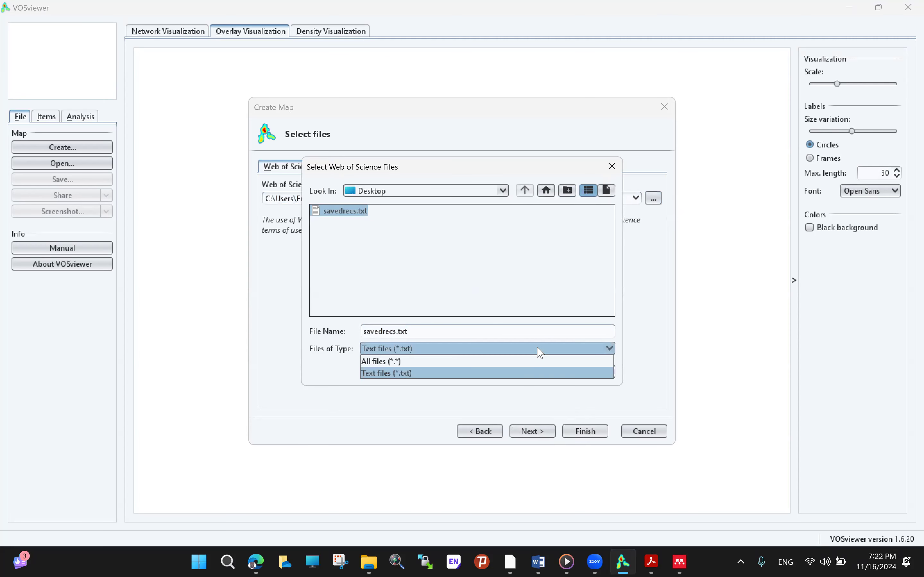
{"action": "left_click", "coordinate": [517, 361]}
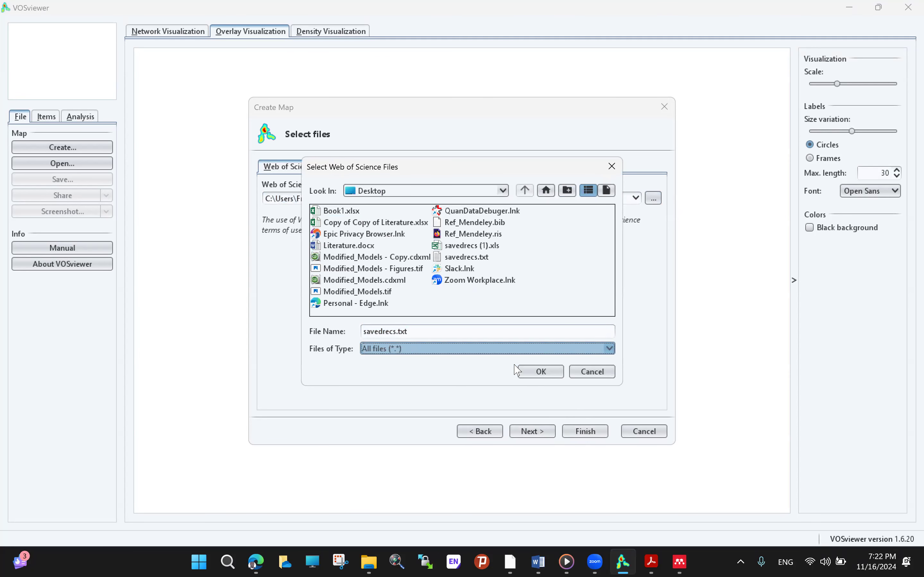
{"action": "left_click", "coordinate": [478, 245]}
{"action": "left_click", "coordinate": [540, 371]}
{"action": "left_click", "coordinate": [580, 432]}
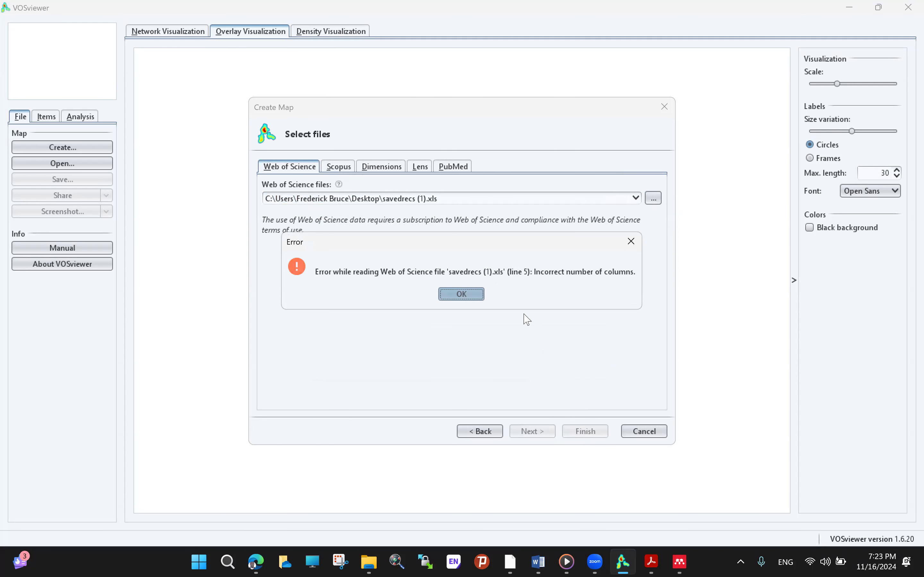
{"action": "left_click", "coordinate": [468, 297]}
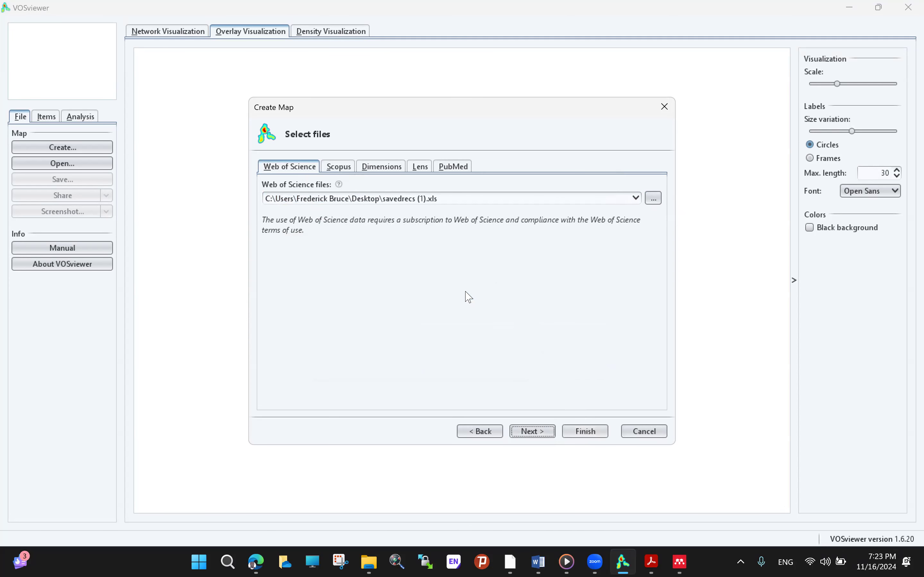
Go back and change the map's data source to reference manager files.
{"action": "left_click", "coordinate": [480, 432]}
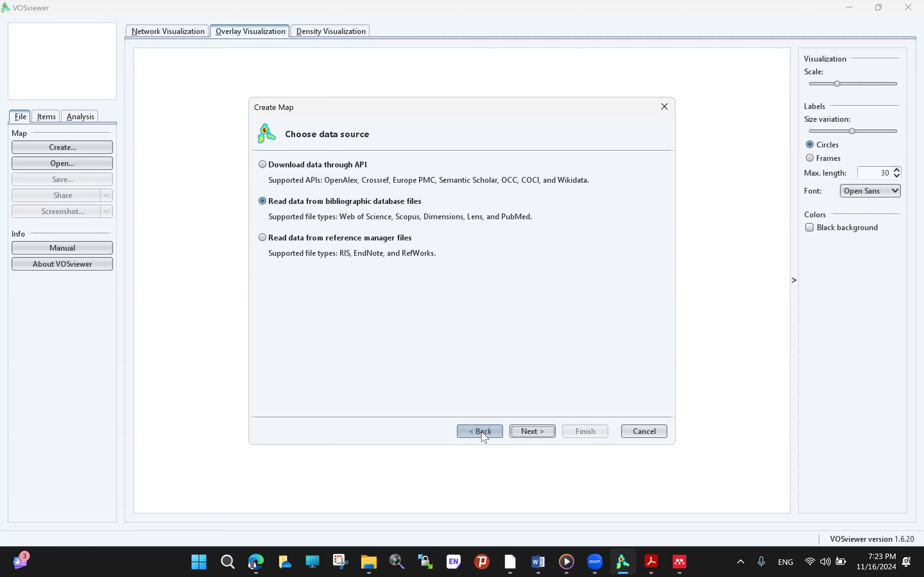
{"action": "left_click", "coordinate": [290, 246]}
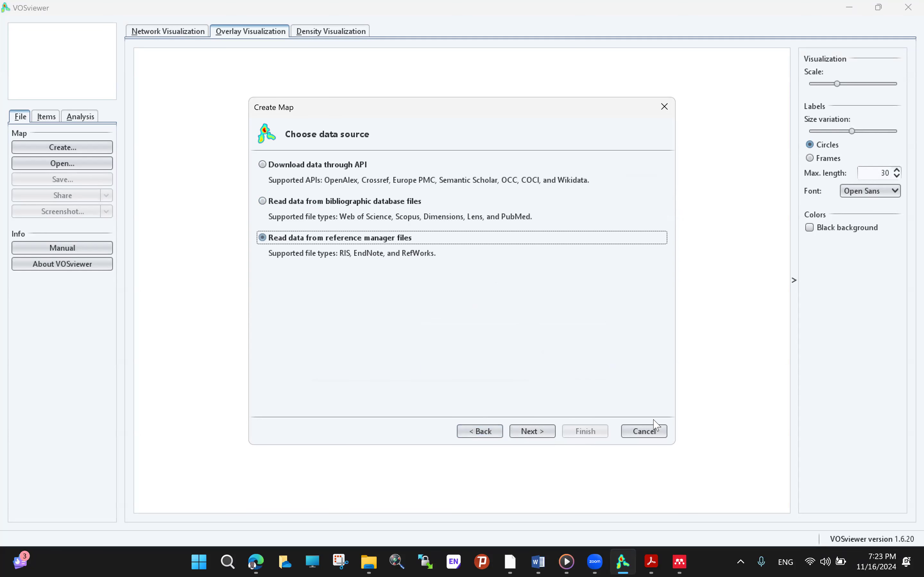
{"action": "left_click", "coordinate": [542, 435]}
Choose Ref_Mendeley.ris on the Desktop as the RIS file and create the map from it.
{"action": "left_click", "coordinate": [635, 197]}
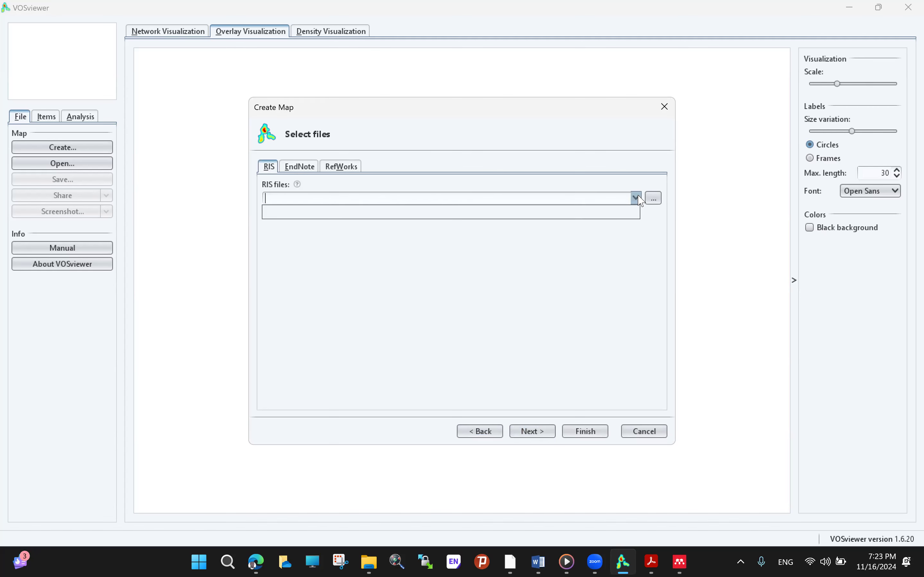
{"action": "left_click", "coordinate": [308, 168]}
{"action": "left_click", "coordinate": [341, 167]}
{"action": "left_click", "coordinate": [269, 167]}
{"action": "left_click", "coordinate": [635, 198]}
{"action": "left_click", "coordinate": [640, 204]}
{"action": "left_click", "coordinate": [654, 198]}
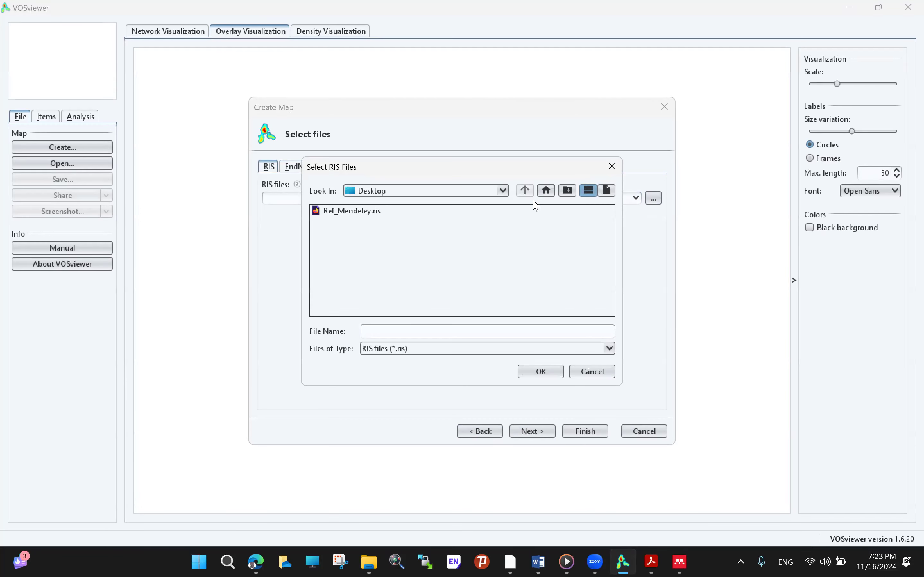
{"action": "left_click", "coordinate": [374, 212]}
{"action": "left_click", "coordinate": [541, 372]}
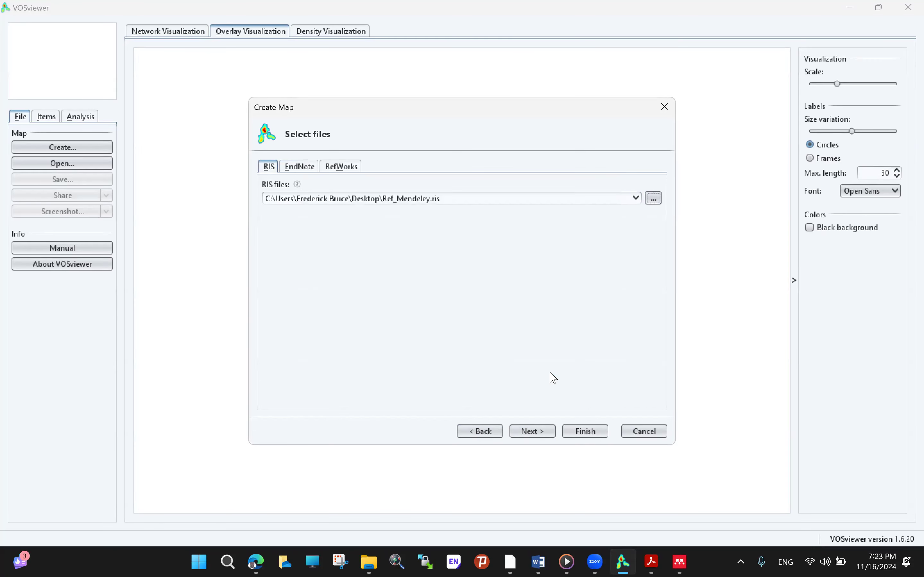
{"action": "left_click", "coordinate": [585, 432]}
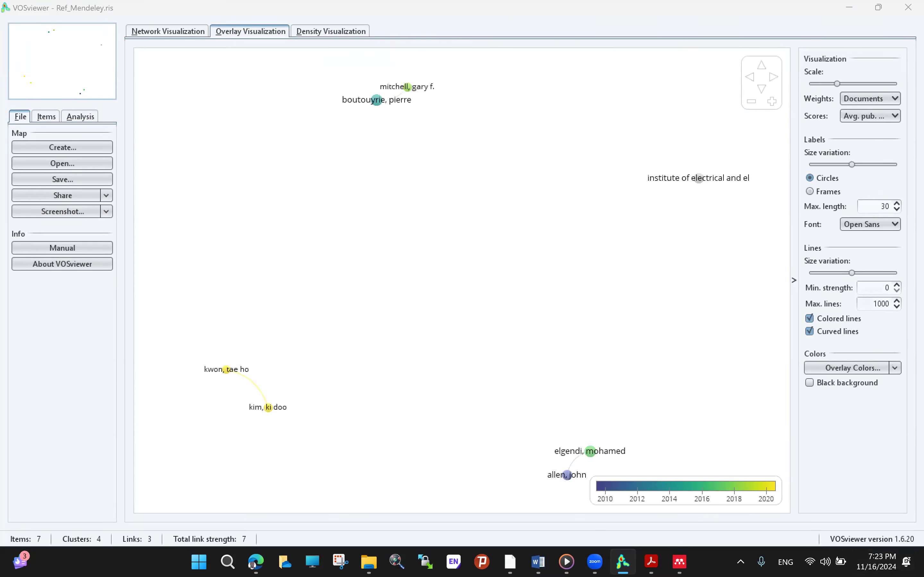
Switch to Mendeley Reference Manager and select all references in the PhD collection.
{"action": "left_click", "coordinate": [679, 562]}
{"action": "scroll", "coordinate": [422, 272], "scroll_direction": "down", "scroll_amount": 2}
{"action": "scroll", "coordinate": [421, 272], "scroll_direction": "up", "scroll_amount": 1}
{"action": "scroll", "coordinate": [293, 474], "scroll_direction": "down", "scroll_amount": 10}
{"action": "scroll", "coordinate": [355, 463], "scroll_direction": "up", "scroll_amount": 10}
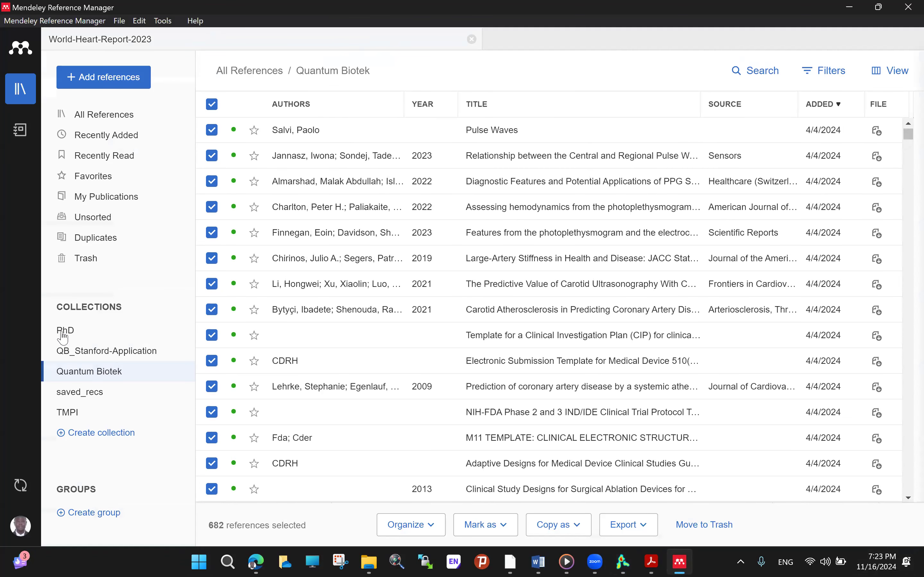
{"action": "left_click", "coordinate": [64, 337]}
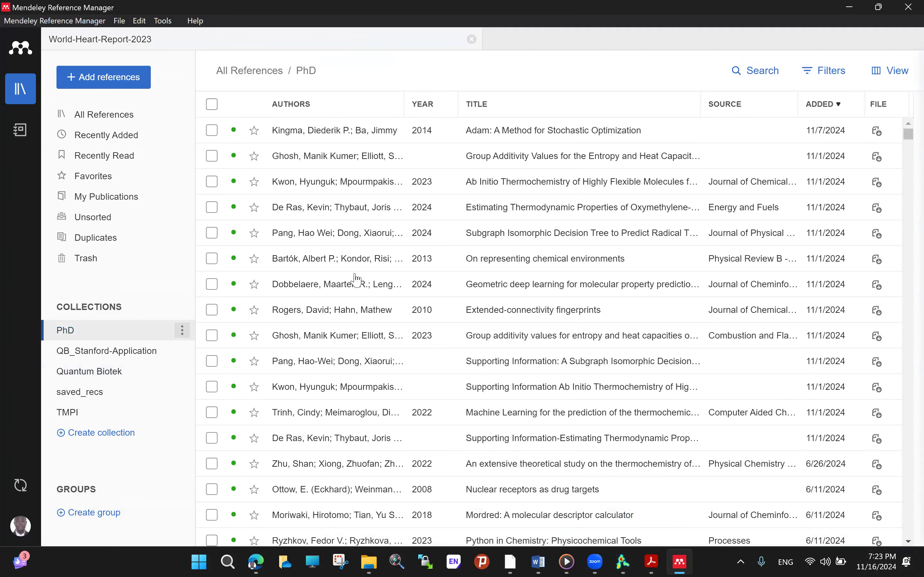
{"action": "left_click", "coordinate": [212, 104]}
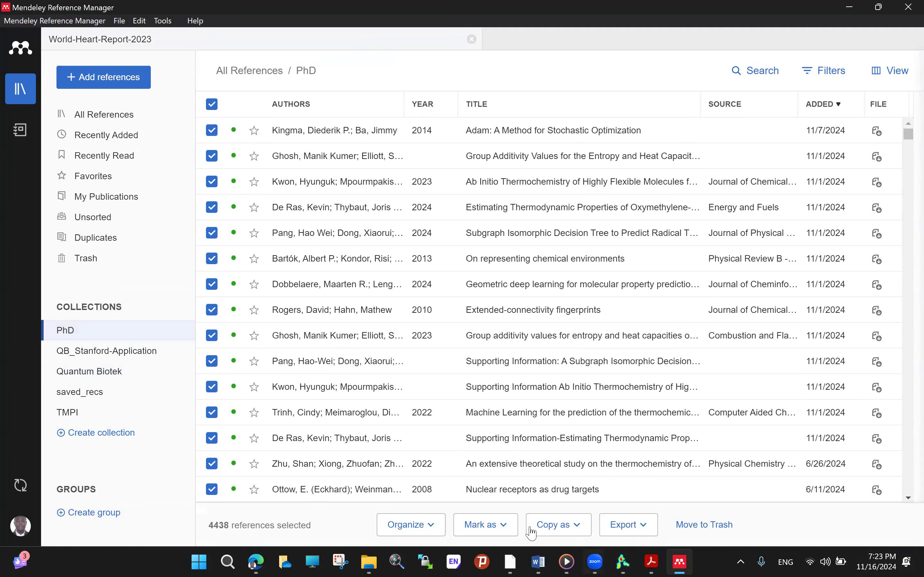
Export the selected PhD references in RIS format to the Desktop as export.ris.
{"action": "left_click", "coordinate": [634, 530]}
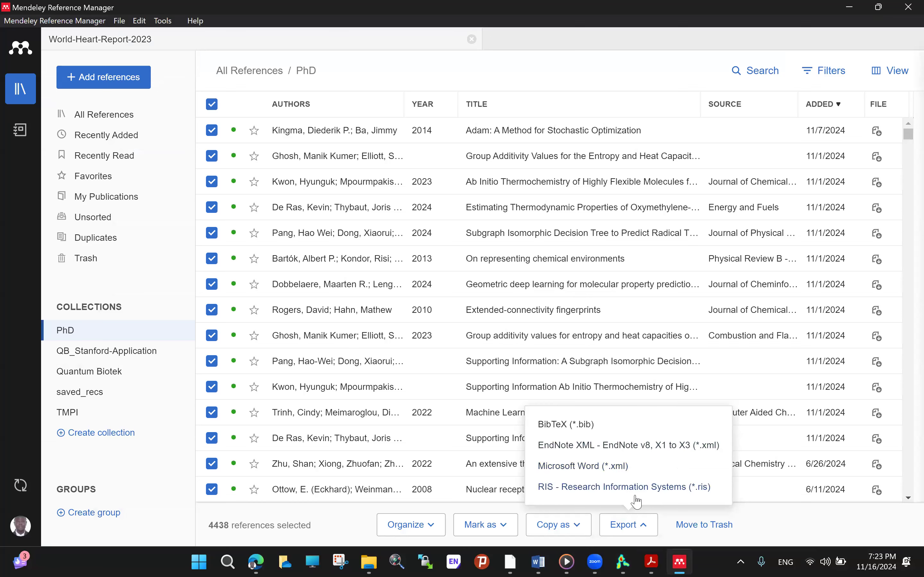
{"action": "left_click", "coordinate": [603, 492]}
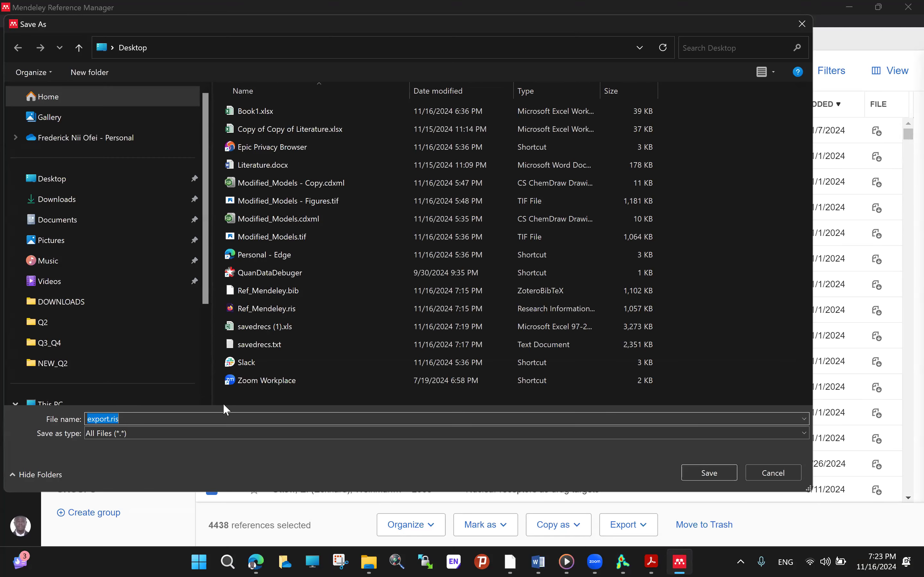
{"action": "left_click", "coordinate": [708, 473]}
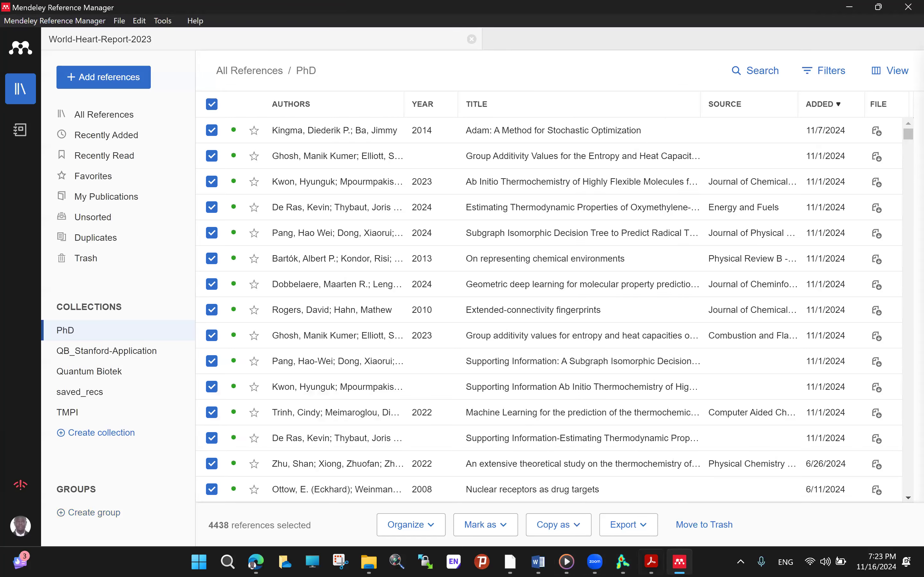
Switch back to VOSviewer and start a new map based on bibliographic data read from reference manager files.
{"action": "left_click", "coordinate": [623, 562]}
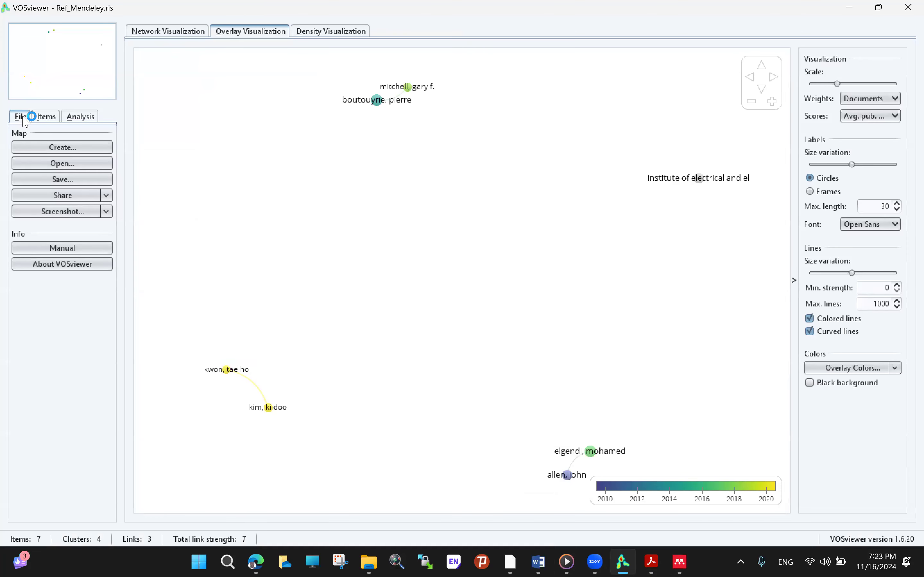
{"action": "left_click", "coordinate": [64, 149]}
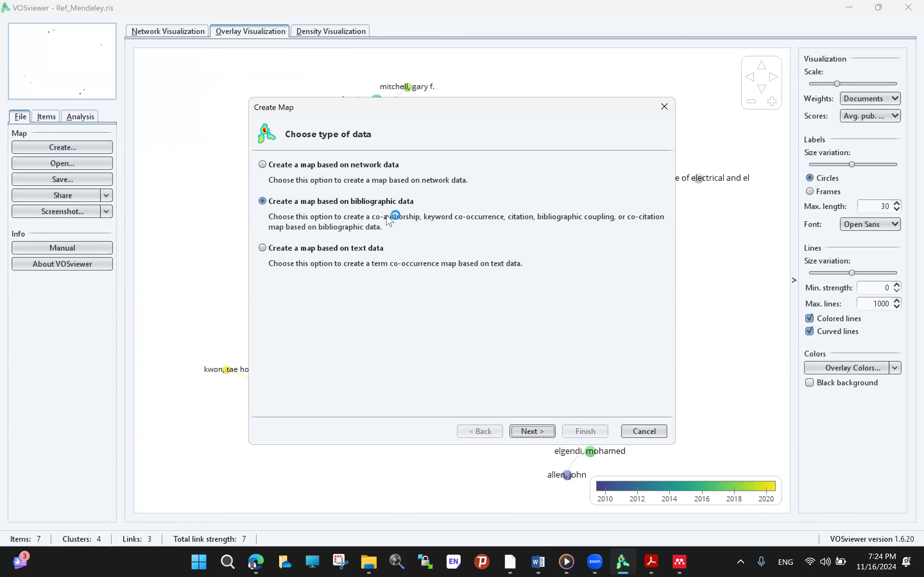
{"action": "left_click", "coordinate": [541, 432]}
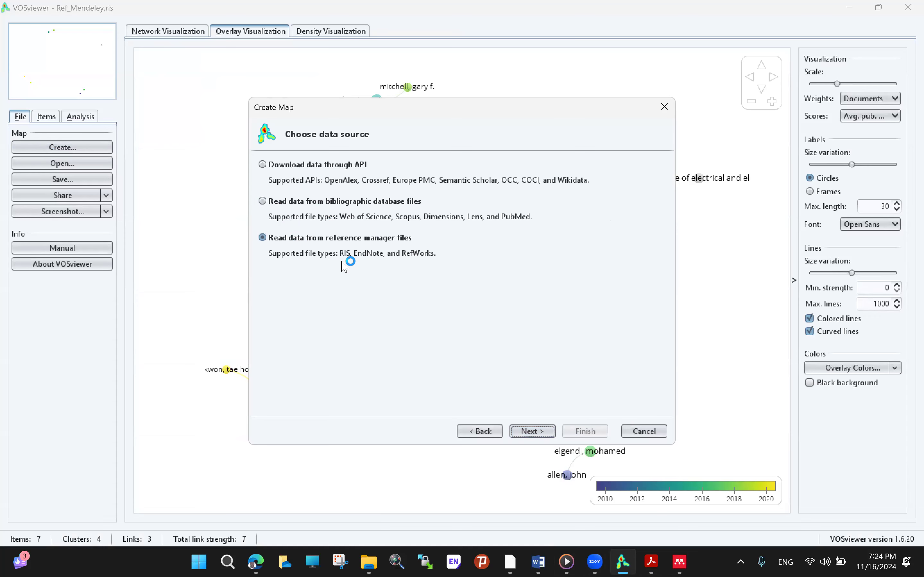
{"action": "left_click", "coordinate": [550, 430]}
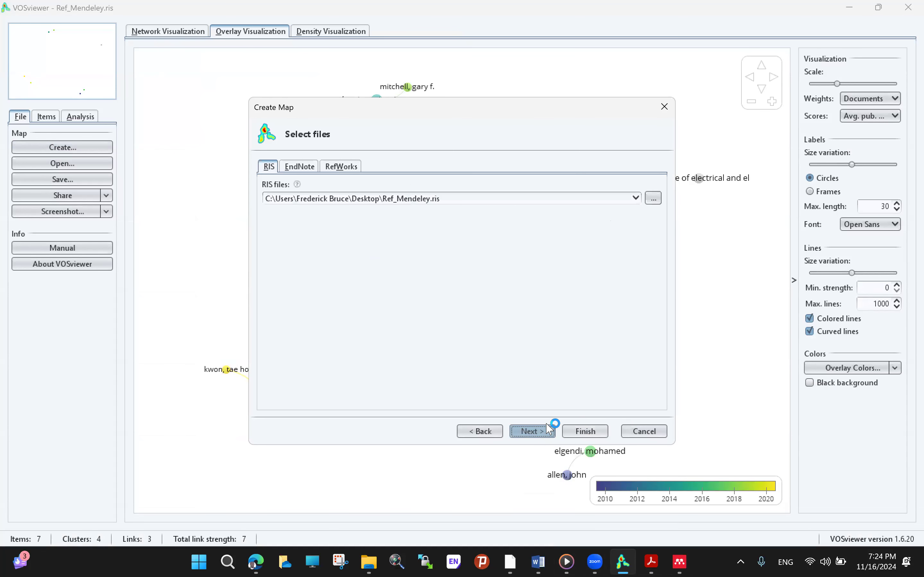
Create the map from export.ris on the Desktop as the RIS file, showing only the largest set of connected items.
{"action": "left_click", "coordinate": [636, 197]}
{"action": "left_click", "coordinate": [654, 198]}
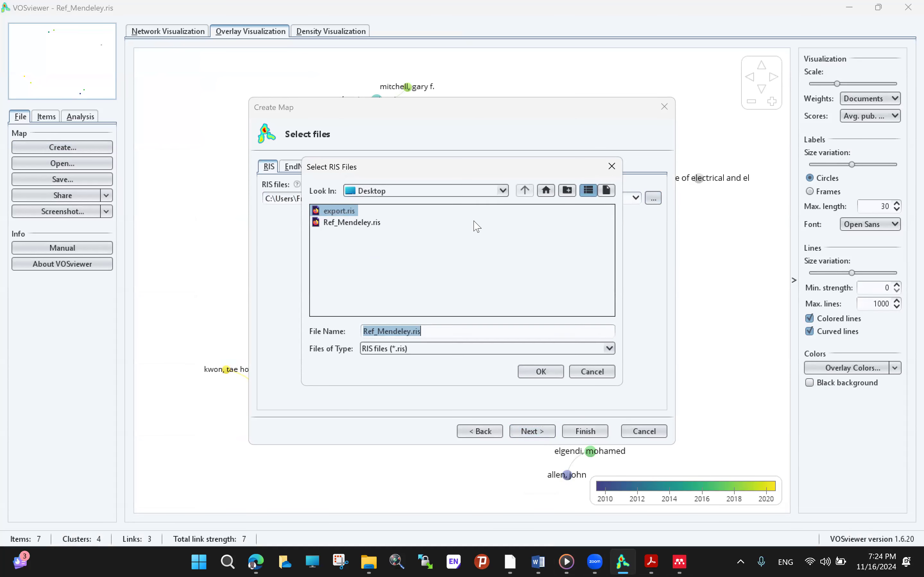
{"action": "left_click", "coordinate": [346, 211]}
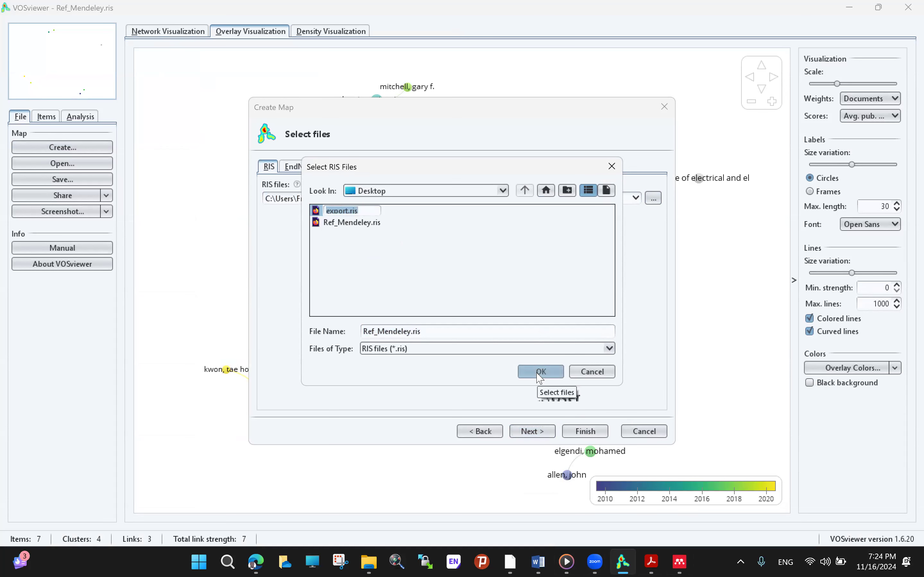
{"action": "left_click", "coordinate": [354, 211]}
{"action": "left_click", "coordinate": [549, 370]}
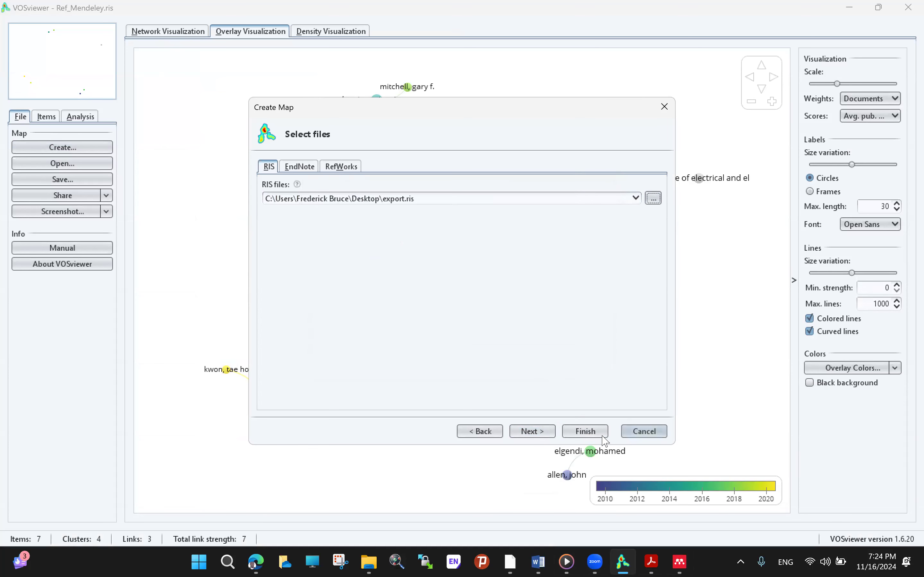
{"action": "left_click", "coordinate": [583, 430]}
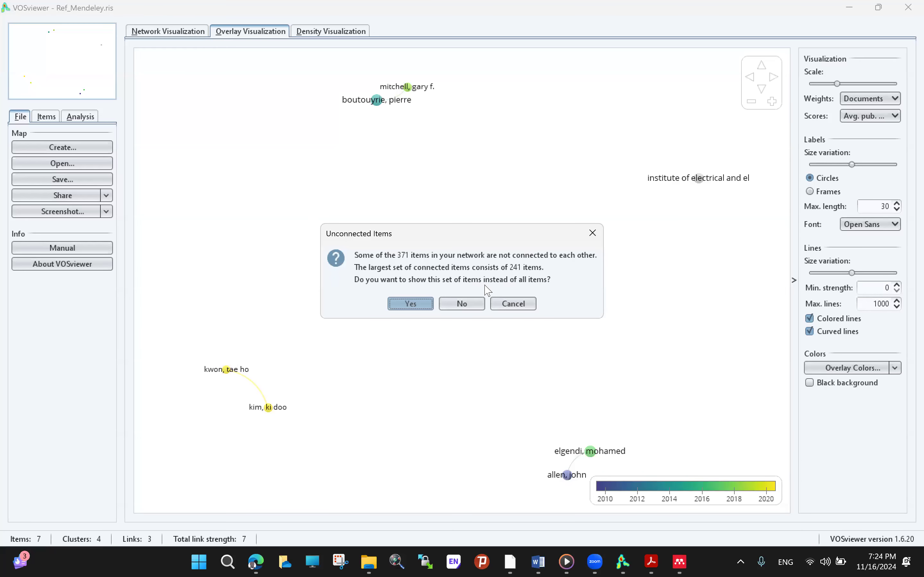
{"action": "left_click", "coordinate": [411, 304]}
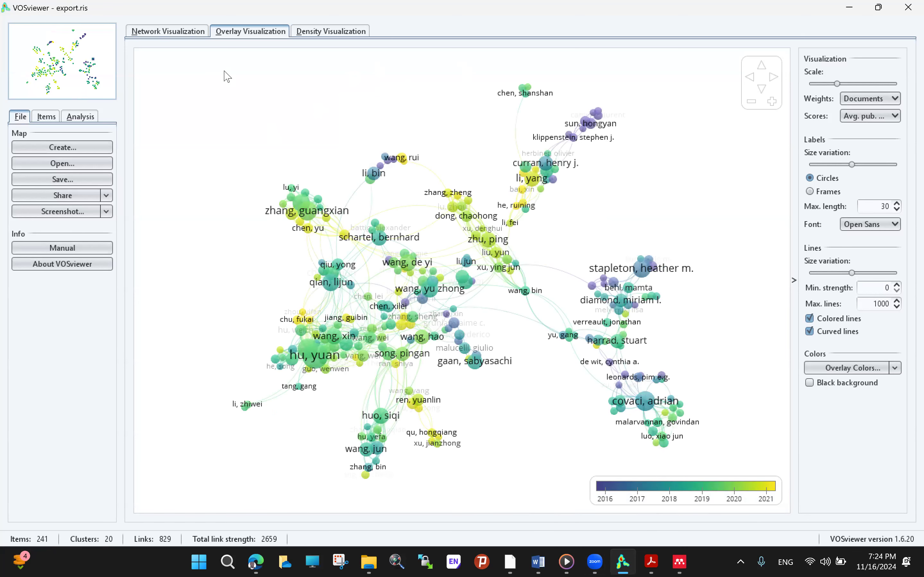
Reduce the visualization scale of the overlay map slightly.
{"action": "left_click", "coordinate": [308, 31]}
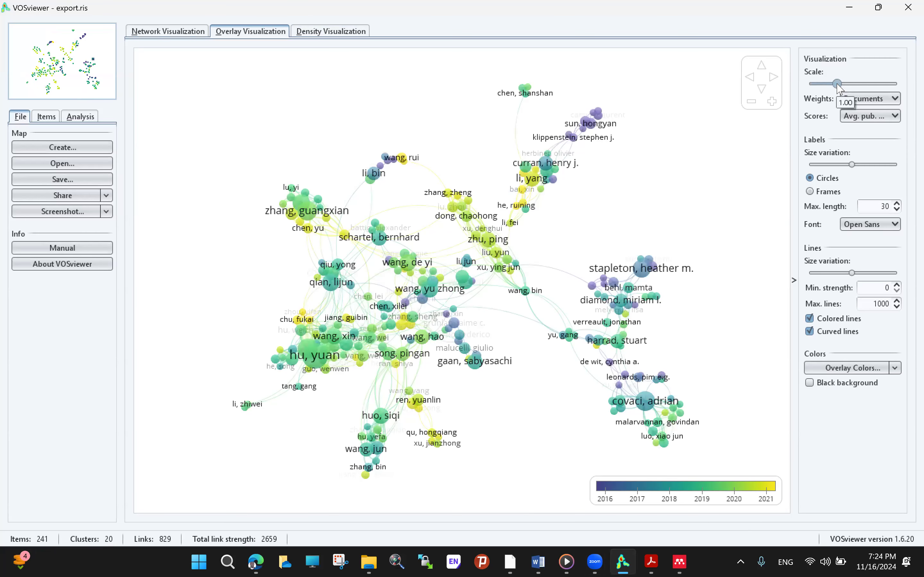
{"action": "left_click", "coordinate": [823, 84]}
{"action": "mouse_move", "coordinate": [825, 85]}
{"action": "left_mouse_down"}
{"action": "mouse_move", "coordinate": [894, 87]}
{"action": "mouse_move", "coordinate": [831, 87]}
{"action": "left_mouse_up"}
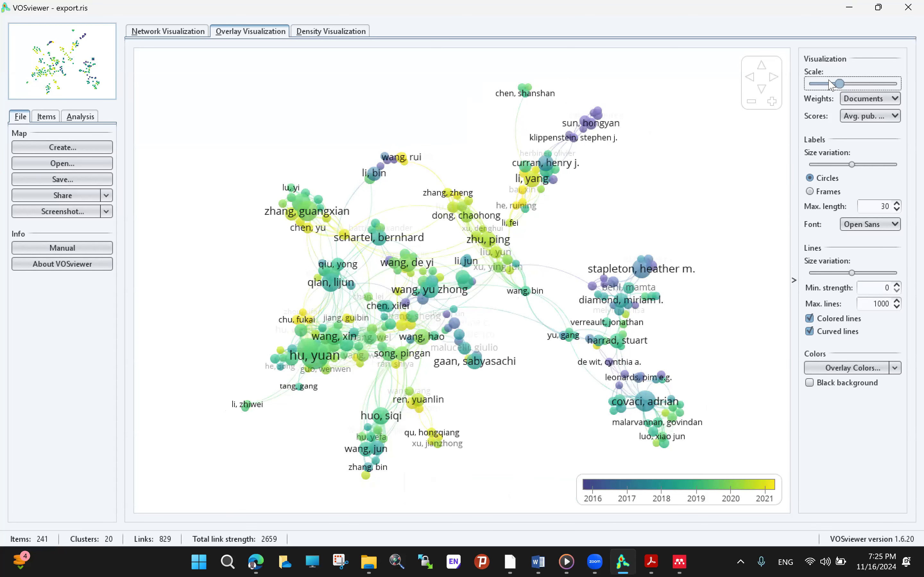
Try weighting the map items by total link strength, set the weights to Links, and check the available scores.
{"action": "left_click", "coordinate": [882, 103]}
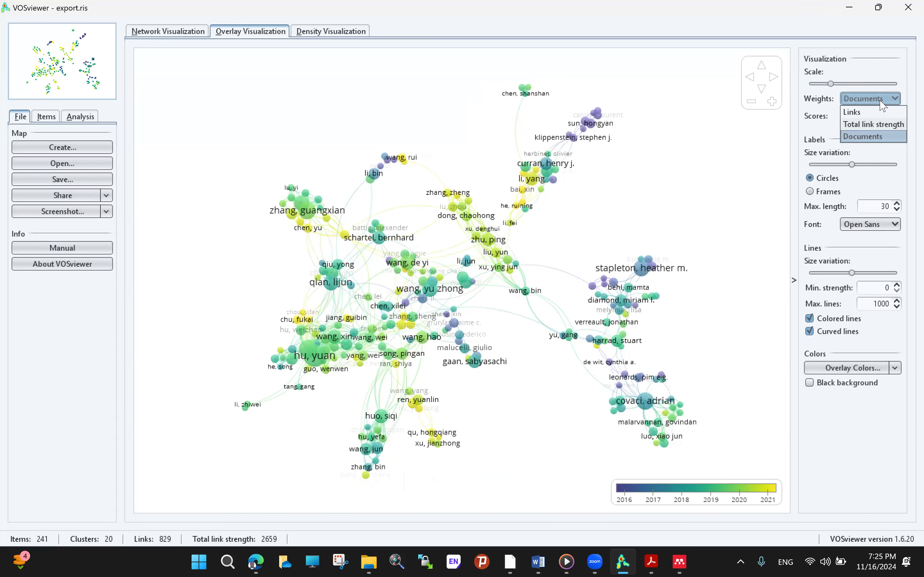
{"action": "left_click", "coordinate": [880, 126]}
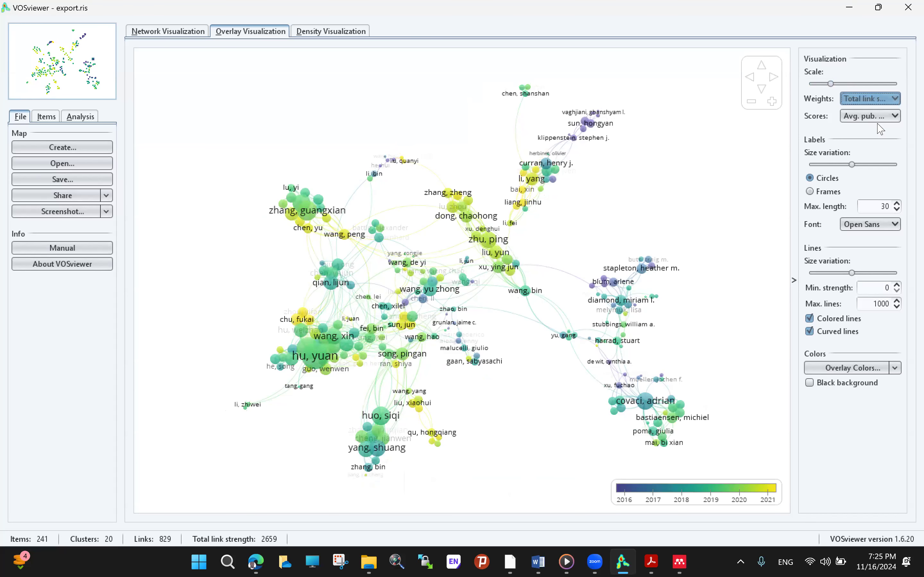
{"action": "left_click", "coordinate": [870, 99]}
{"action": "left_click", "coordinate": [865, 117]}
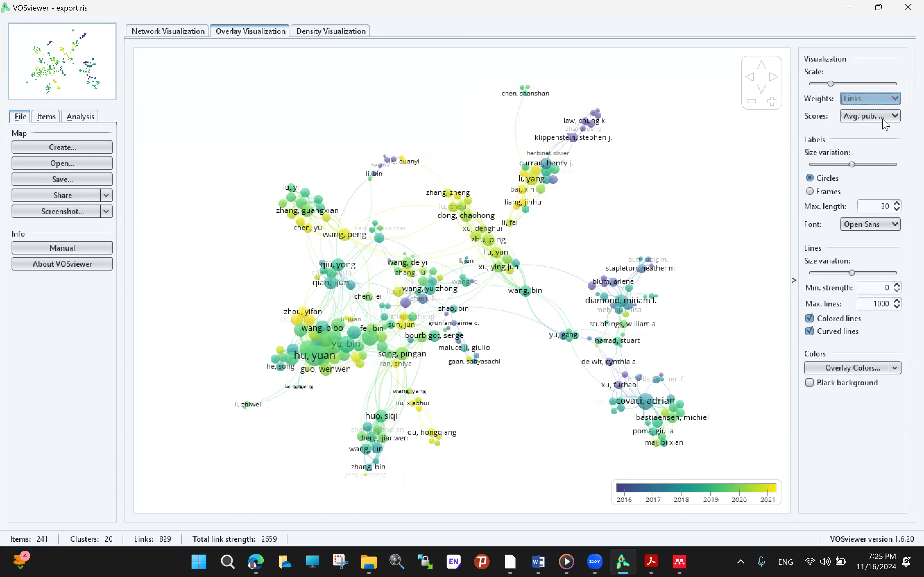
{"action": "left_click", "coordinate": [874, 117]}
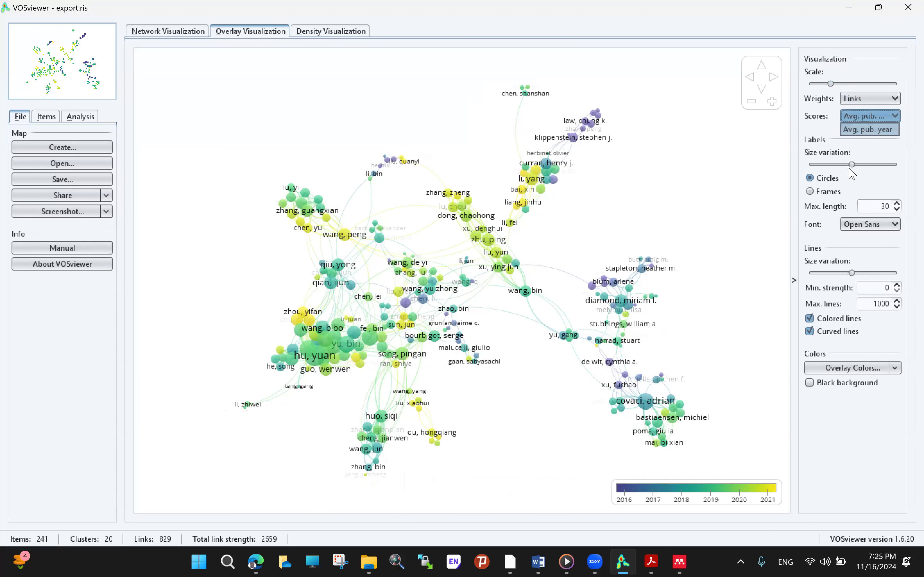
Try lower and higher size variation for the labels, settling slightly below the starting setting.
{"action": "left_click", "coordinate": [841, 163]}
{"action": "left_click", "coordinate": [840, 164]}
{"action": "left_click", "coordinate": [868, 165]}
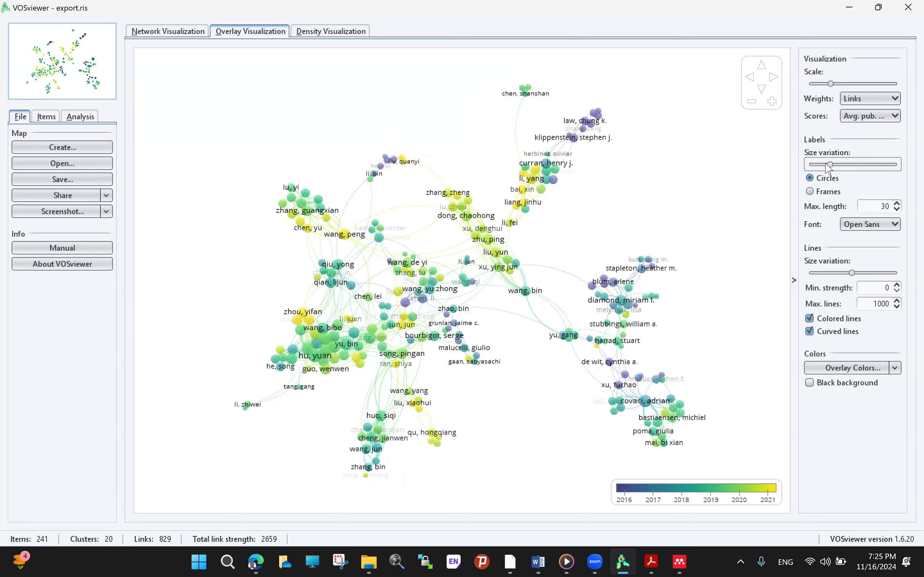
{"action": "left_click", "coordinate": [869, 165]}
{"action": "left_click", "coordinate": [867, 164]}
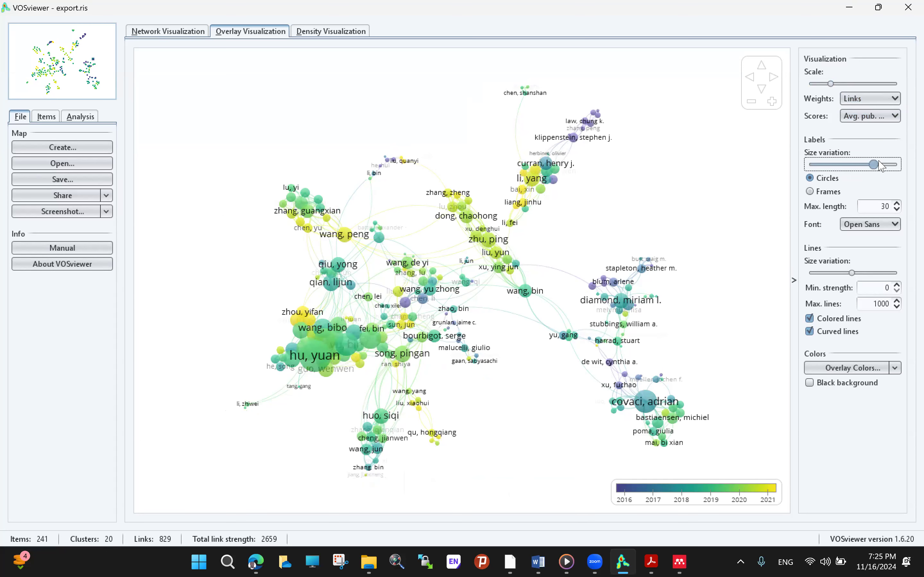
{"action": "left_click_drag", "start_coordinate": [871, 166], "coordinate": [846, 174]}
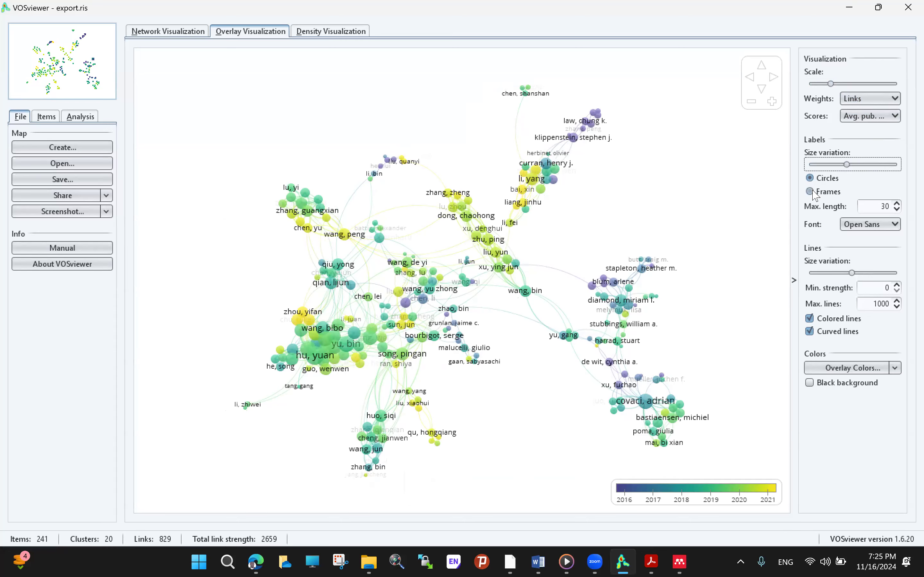
Try displaying the map items as frames, return them to circles, and increase the label size variation slightly.
{"action": "left_click", "coordinate": [812, 194]}
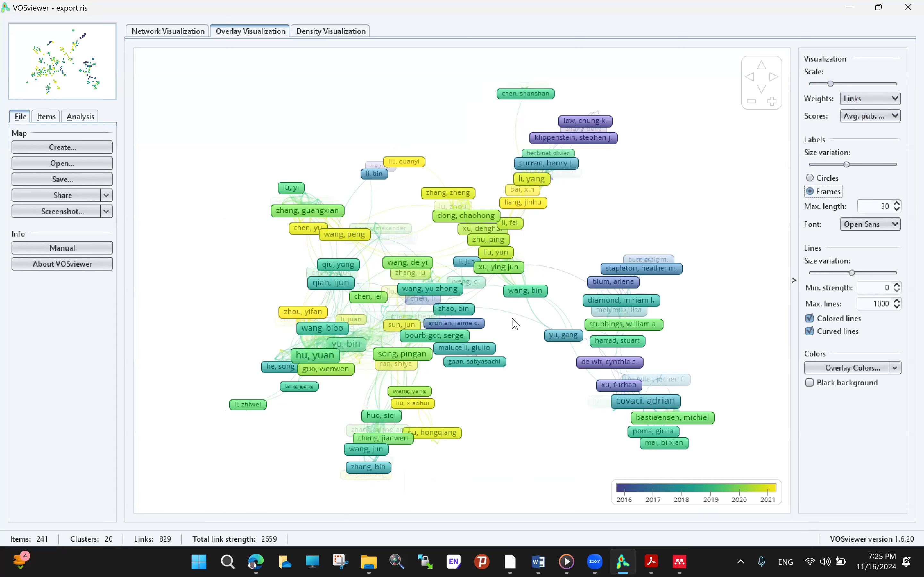
{"action": "left_click", "coordinate": [810, 178]}
{"action": "left_click_drag", "start_coordinate": [847, 164], "coordinate": [856, 165]}
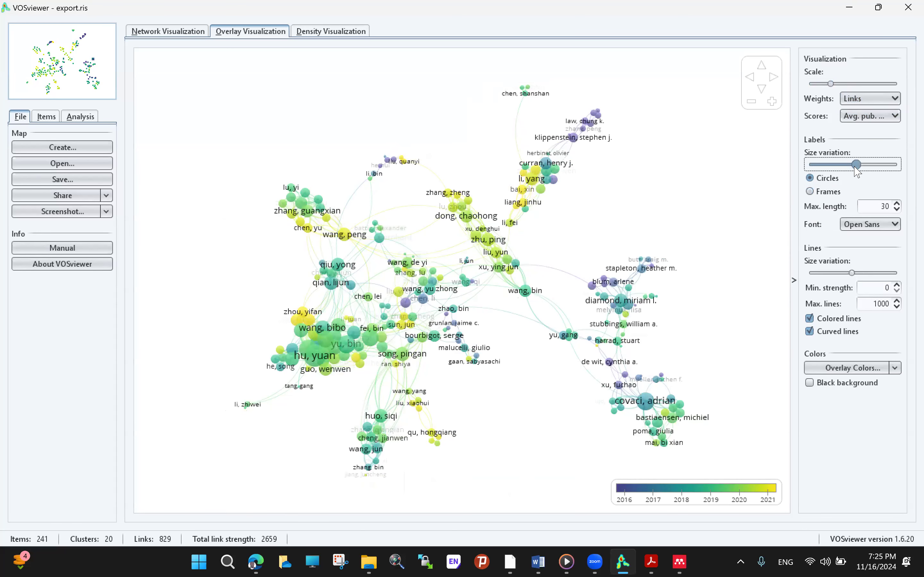
Set the maximum label length to 40, try the SansSerif label font, and settle on Fira Sans.
{"action": "left_click", "coordinate": [897, 203]}
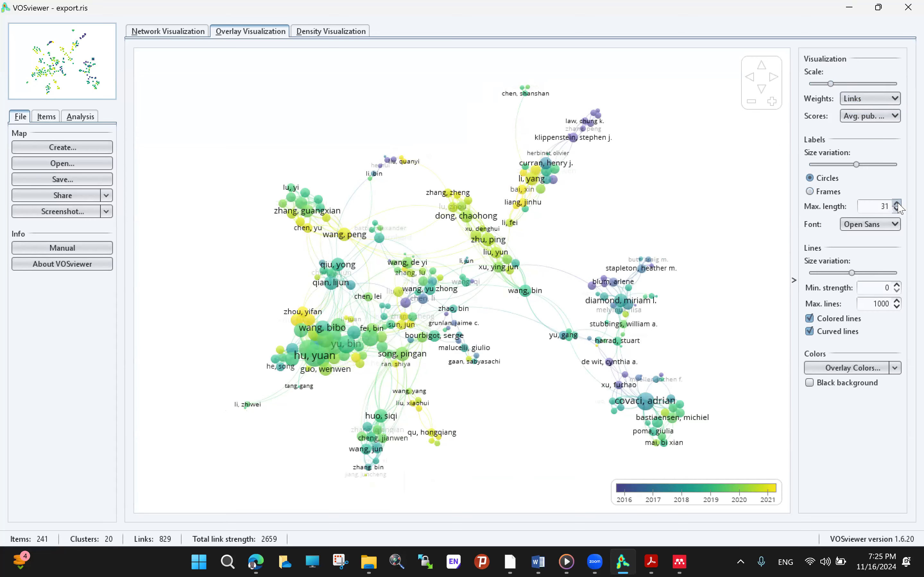
{"action": "double_click", "coordinate": [890, 207]}
{"action": "left_click", "coordinate": [871, 225]}
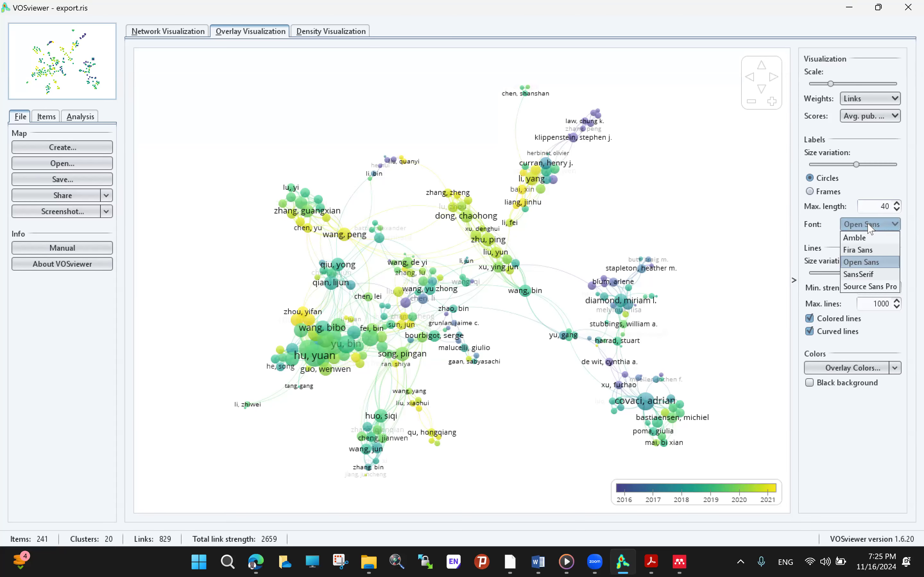
{"action": "left_click", "coordinate": [870, 275]}
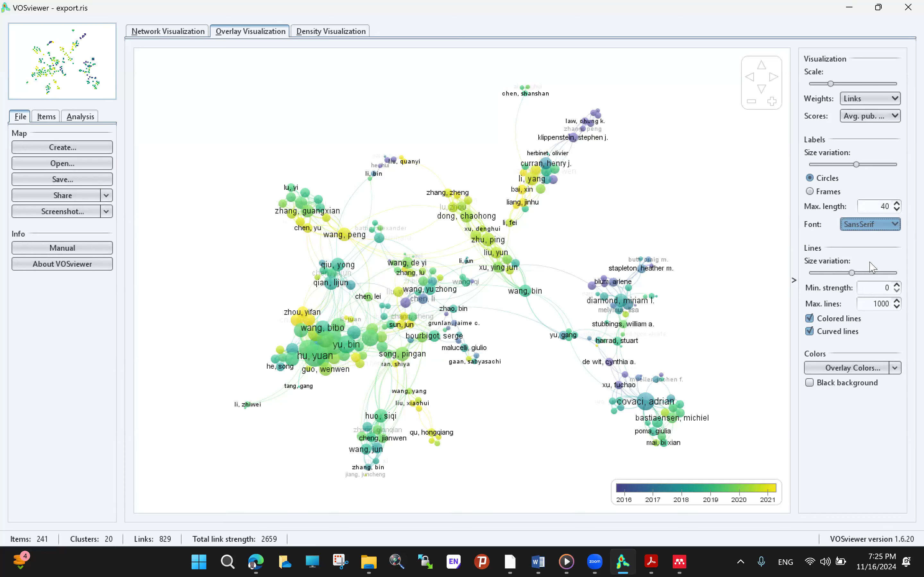
{"action": "left_click", "coordinate": [870, 225]}
{"action": "left_click", "coordinate": [859, 249]}
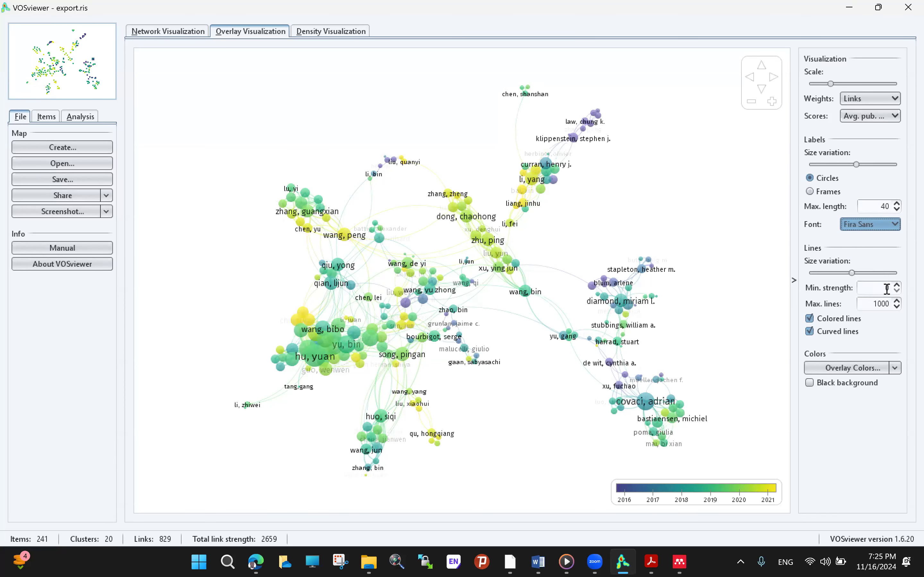
Examine the overlay color options, the list of items grouped by cluster, and the available normalization methods in the analysis settings.
{"action": "left_click", "coordinate": [895, 368]}
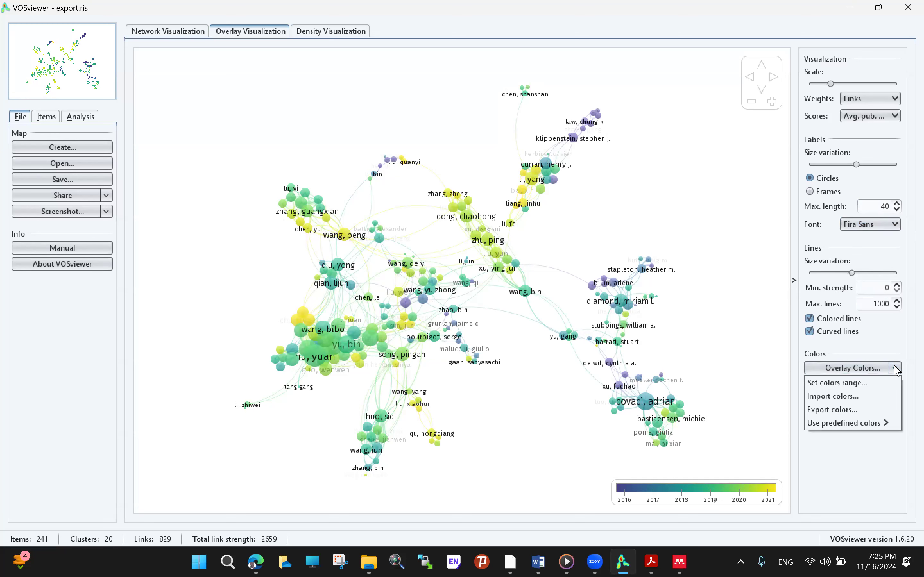
{"action": "left_click", "coordinate": [871, 471]}
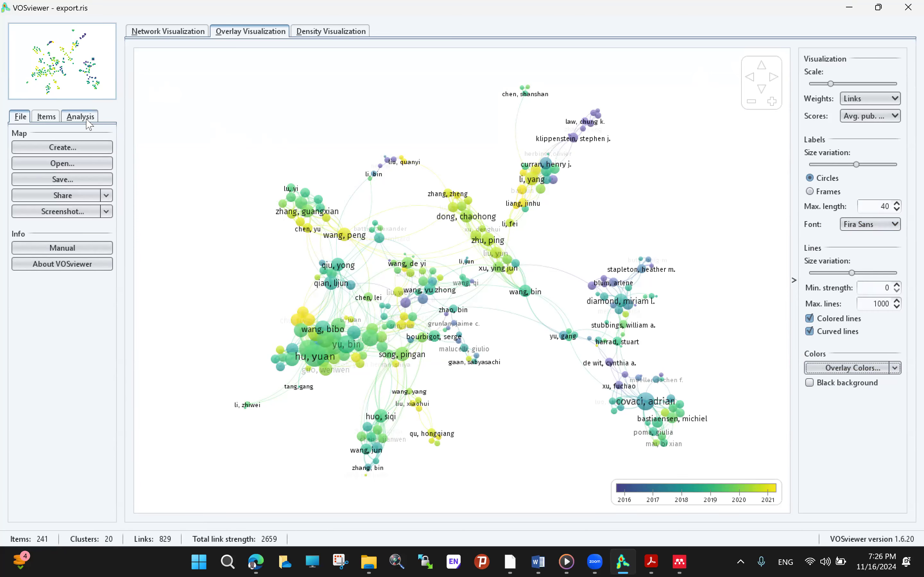
{"action": "left_click", "coordinate": [46, 117]}
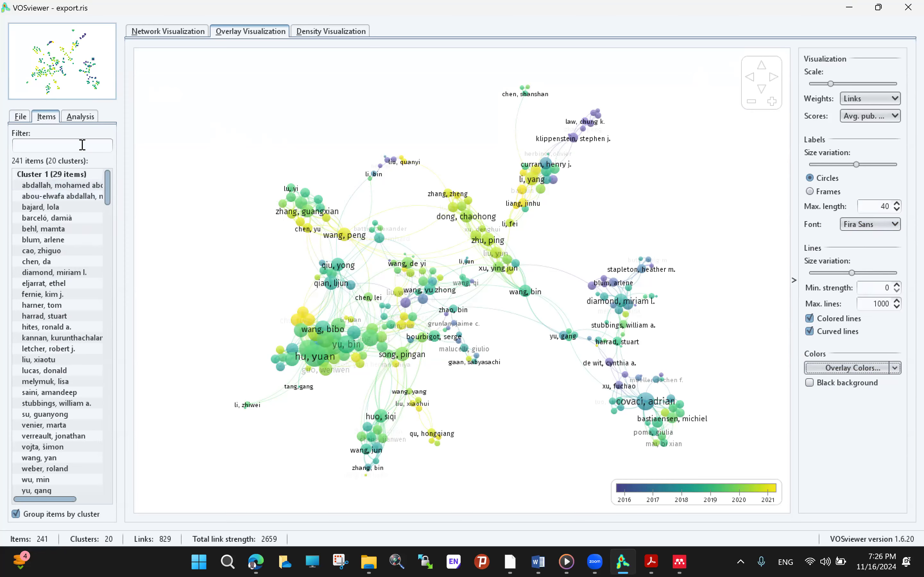
{"action": "left_click", "coordinate": [91, 121]}
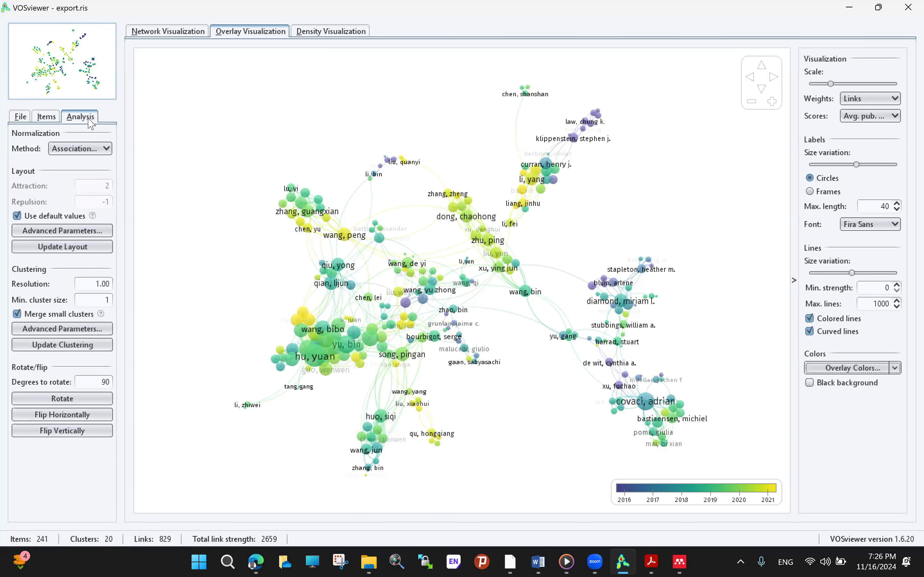
{"action": "left_click", "coordinate": [105, 151]}
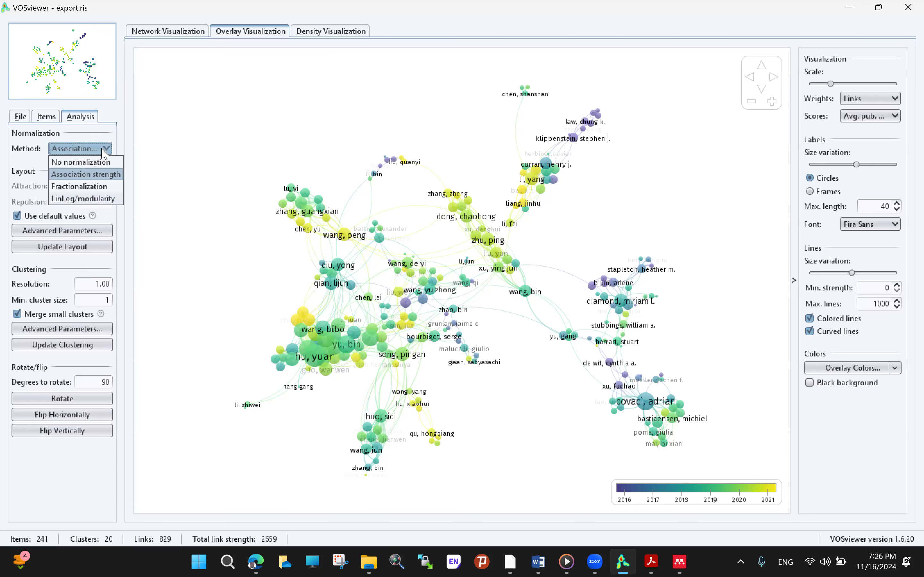
{"action": "left_click", "coordinate": [106, 150]}
{"action": "left_click", "coordinate": [111, 150]}
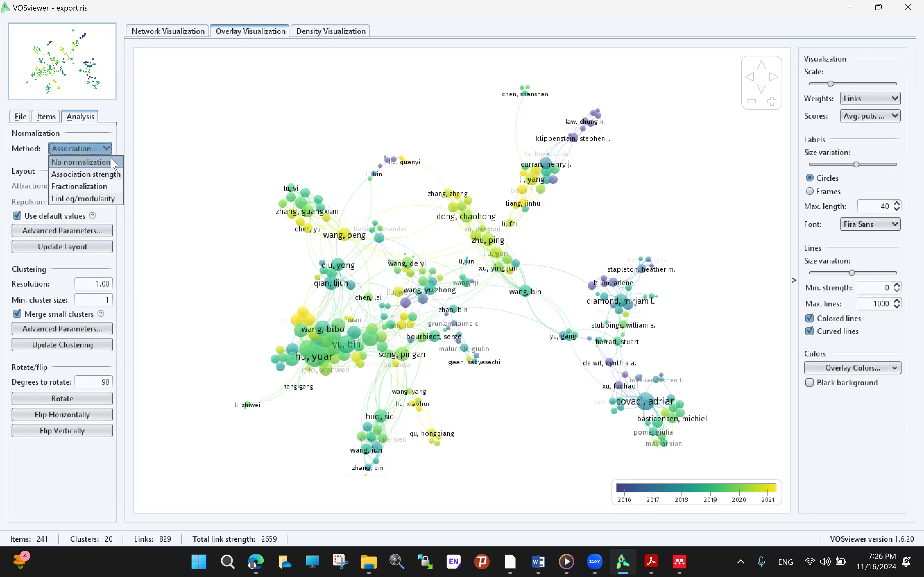
{"action": "left_click", "coordinate": [55, 119]}
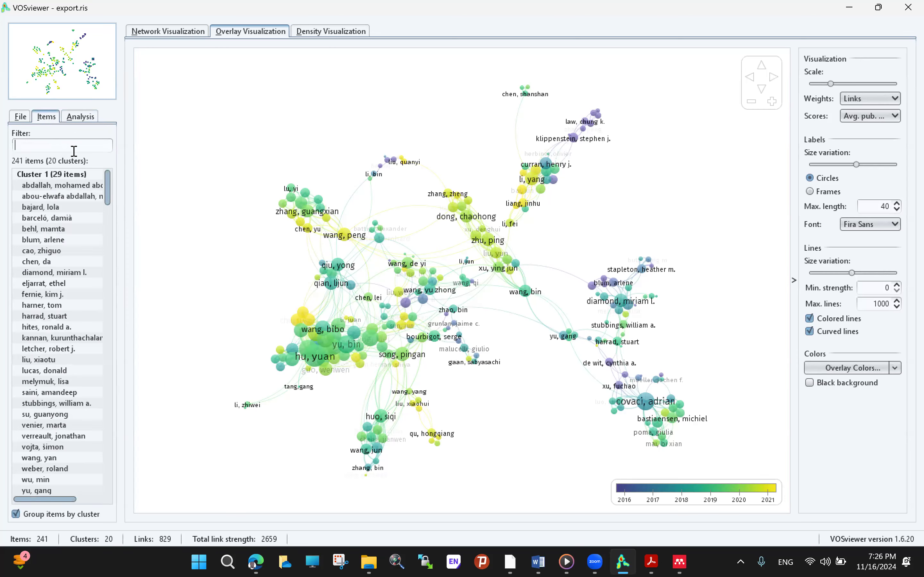
{"action": "left_click_drag", "start_coordinate": [110, 205], "coordinate": [122, 120]}
{"action": "left_click", "coordinate": [78, 118]}
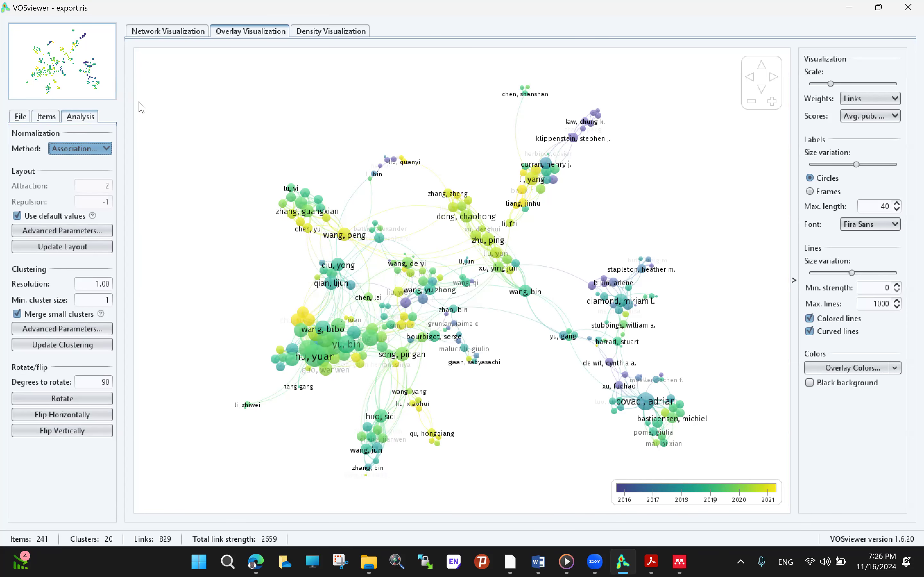
Show the density visualization by cluster density instead of item density, and check the available cluster color options.
{"action": "left_click", "coordinate": [310, 32]}
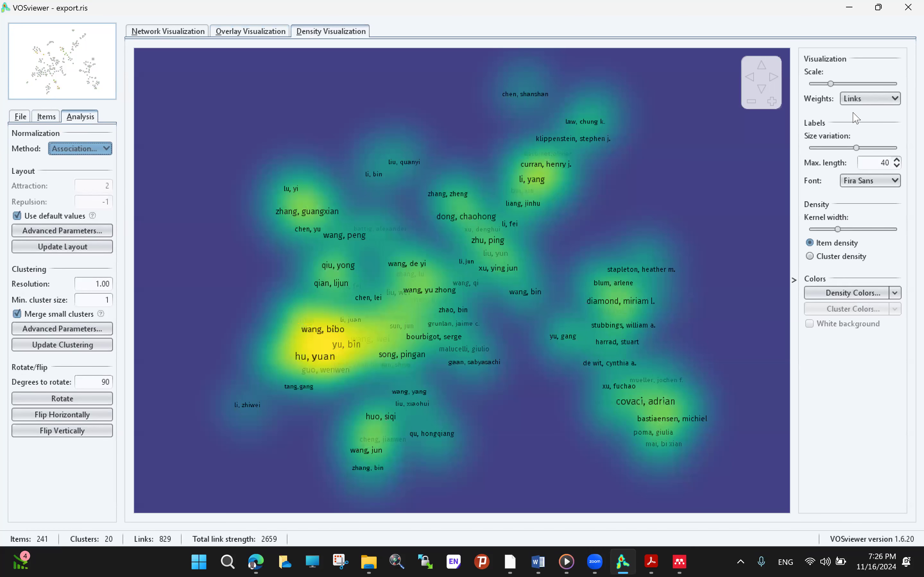
{"action": "left_click", "coordinate": [846, 257]}
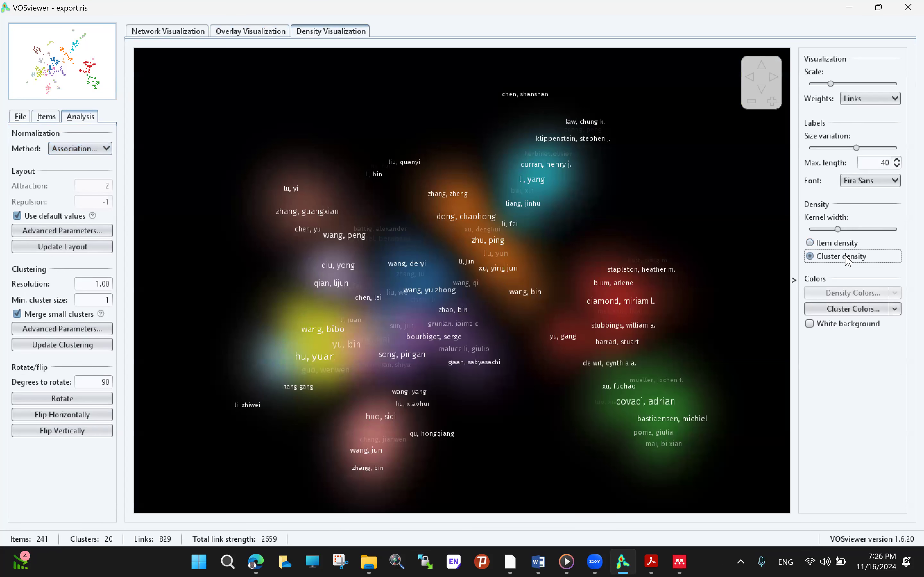
{"action": "left_click", "coordinate": [887, 102]}
{"action": "left_click", "coordinate": [896, 312]}
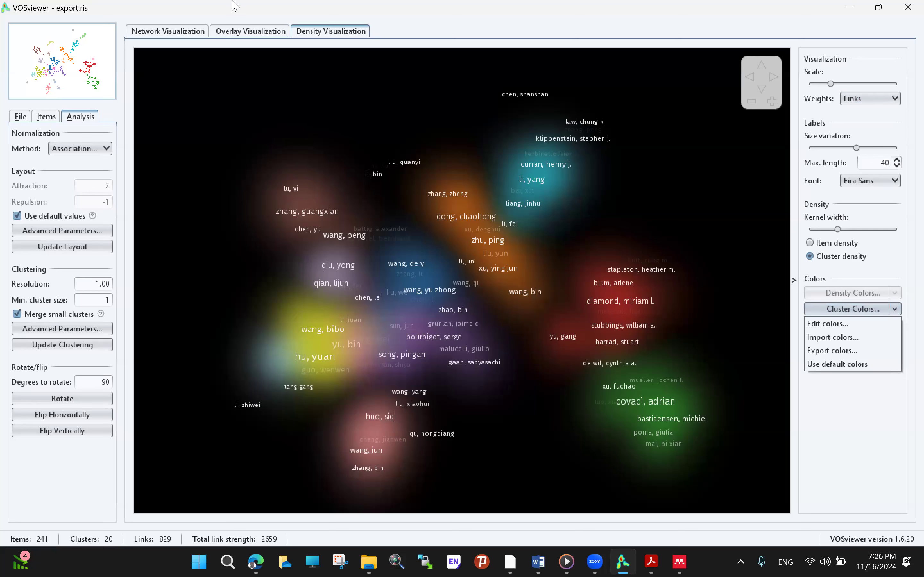
{"action": "left_click", "coordinate": [20, 118]}
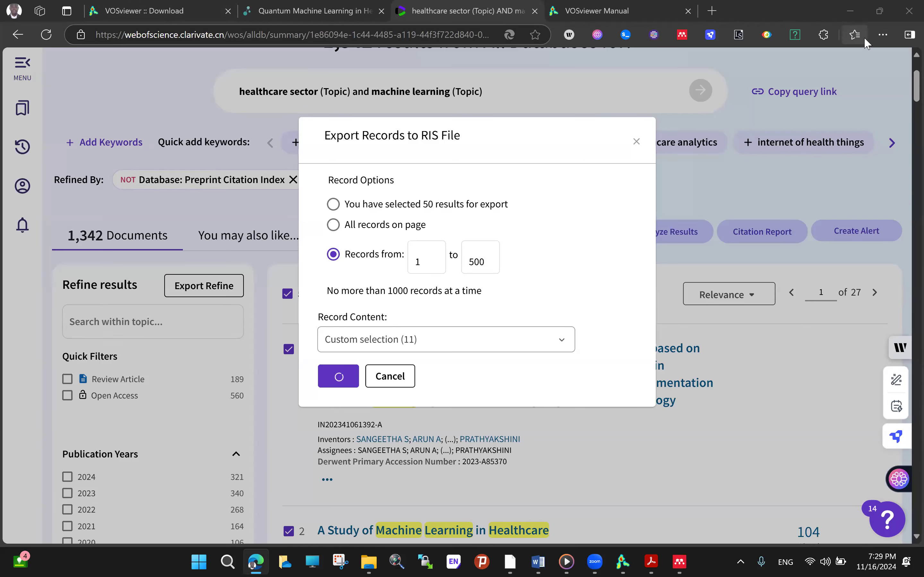
Switch to Edge, look through the first pages of the VOSviewer manual, and check the recent downloads for savedrecs.ris.
{"action": "left_click", "coordinate": [641, 5]}
{"action": "scroll", "coordinate": [565, 279], "scroll_direction": "down", "scroll_amount": 6}
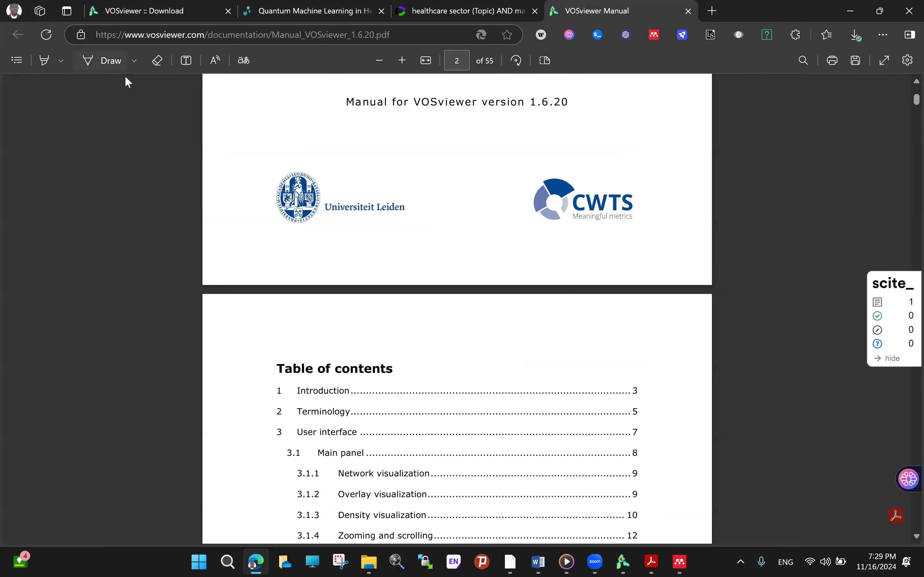
{"action": "left_click", "coordinate": [859, 35]}
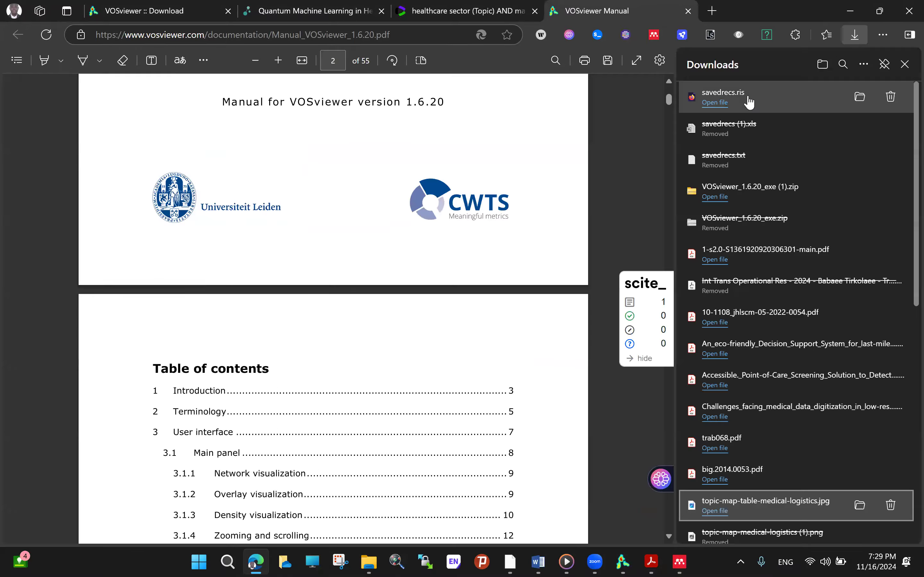
Back in VOSviewer, begin a new map based on bibliographic data, reading the data from bibliographic database files.
{"action": "left_click", "coordinate": [623, 561]}
{"action": "left_click", "coordinate": [22, 108]}
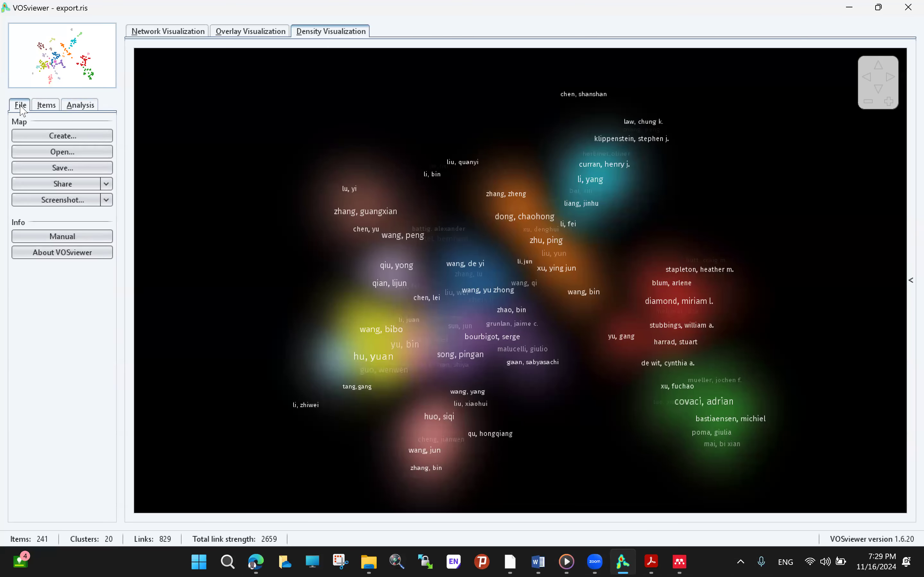
{"action": "left_click", "coordinate": [77, 136]}
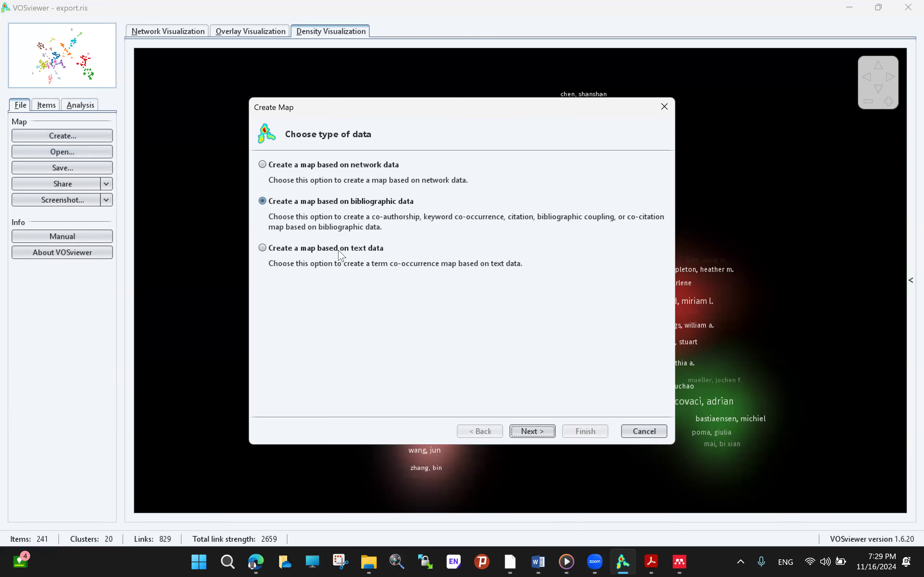
{"action": "left_click", "coordinate": [538, 431]}
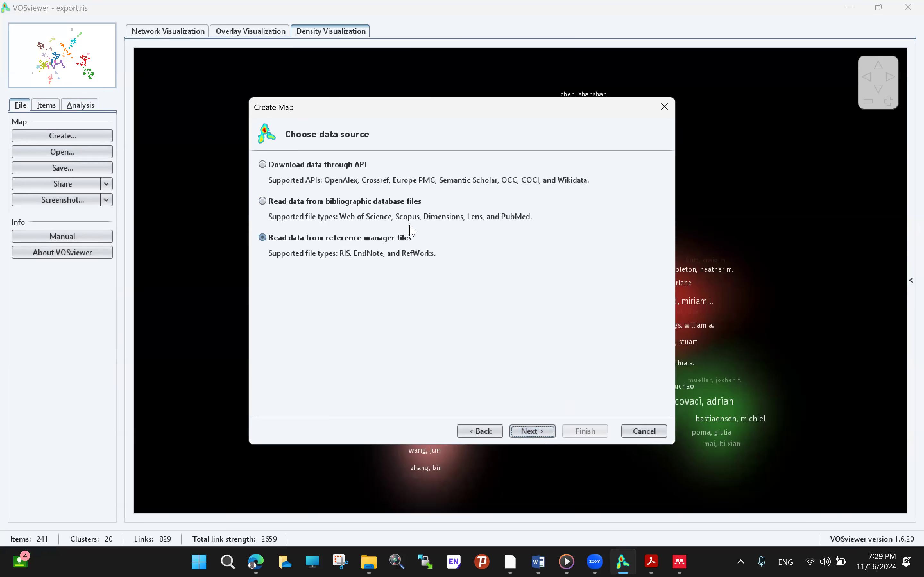
{"action": "left_click", "coordinate": [405, 205]}
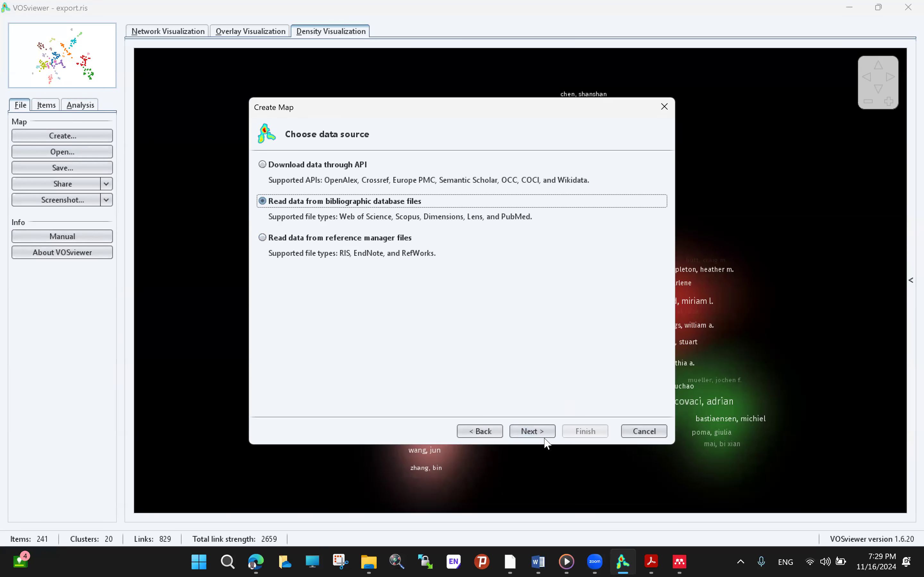
{"action": "left_click", "coordinate": [533, 431]}
{"action": "left_click", "coordinate": [638, 200]}
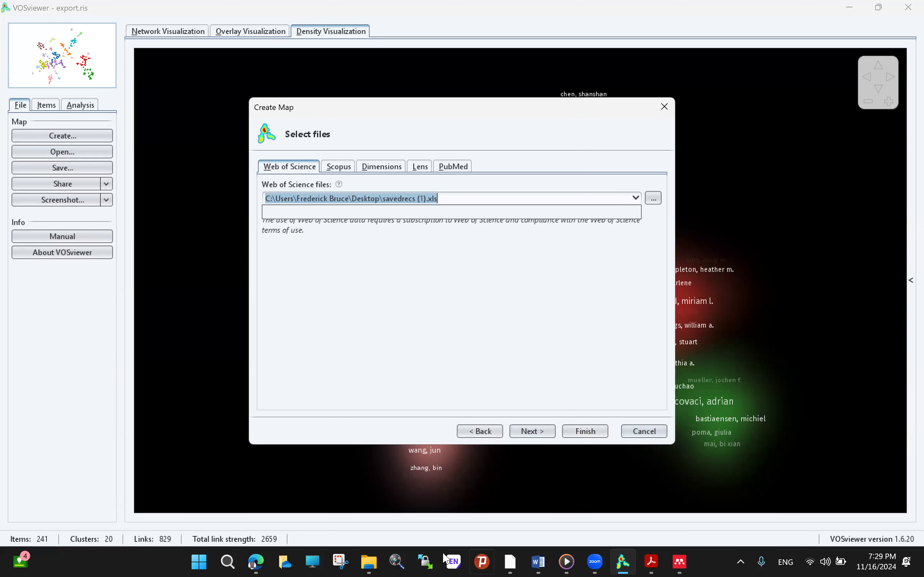
Switch to File Explorer and transfer savedrecs.ris from the DOWNLOADS folder to the Desktop.
{"action": "left_click", "coordinate": [369, 562]}
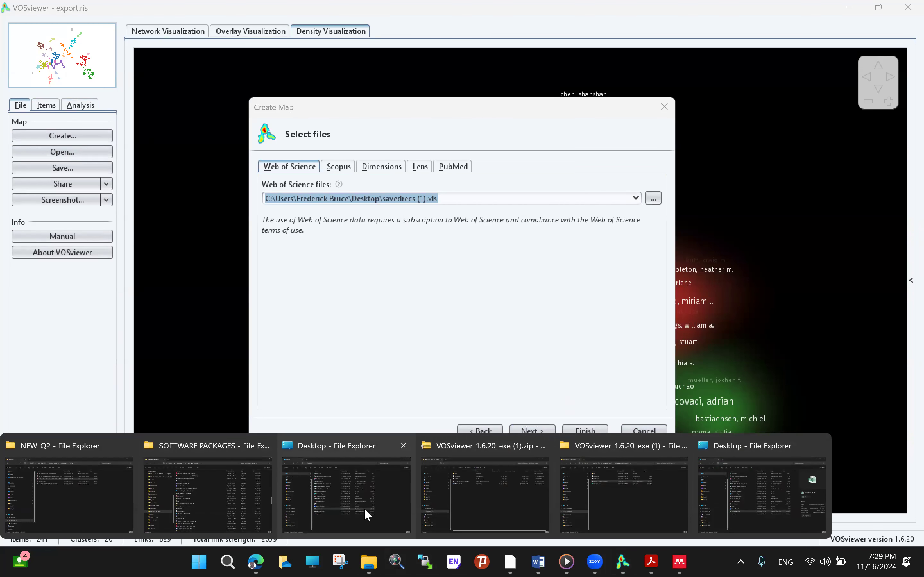
{"action": "left_click", "coordinate": [621, 493]}
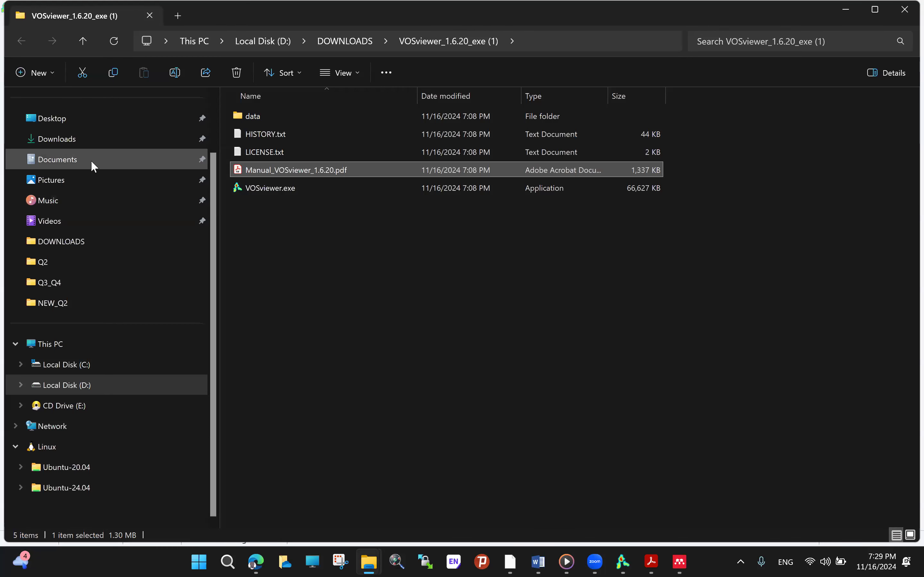
{"action": "left_click", "coordinate": [89, 140]}
{"action": "left_click", "coordinate": [103, 241]}
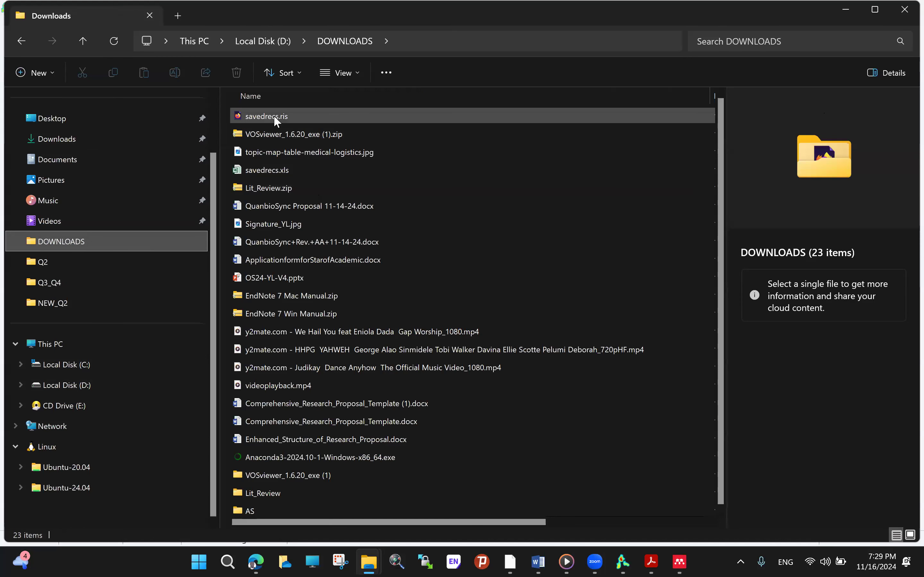
{"action": "right_click", "coordinate": [273, 116]}
{"action": "left_click", "coordinate": [288, 131]}
{"action": "left_click", "coordinate": [84, 123]}
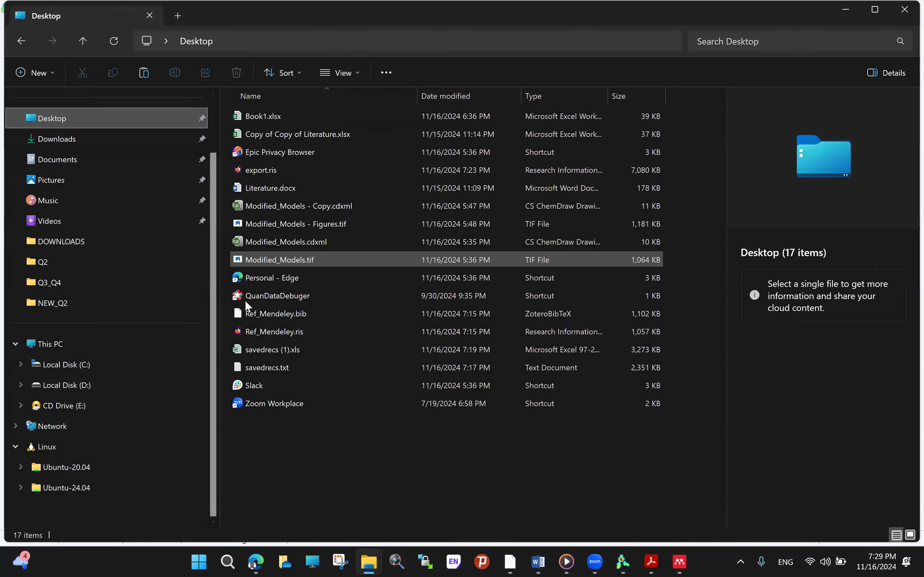
{"action": "right_click", "coordinate": [264, 467]}
{"action": "left_click", "coordinate": [279, 473]}
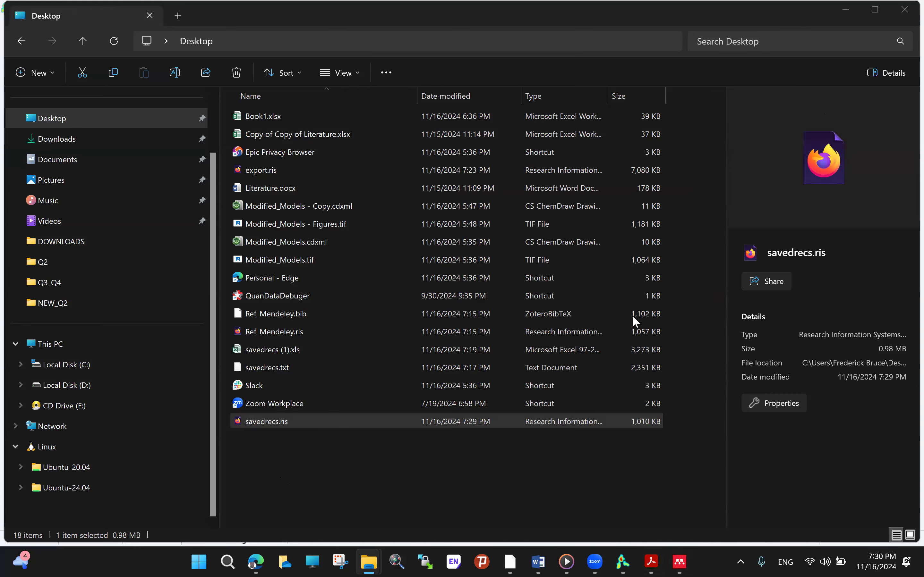
Back in VOSviewer, choose savedrecs.ris on the Desktop as the Web of Science file and proceed with the map creation.
{"action": "left_click", "coordinate": [623, 562]}
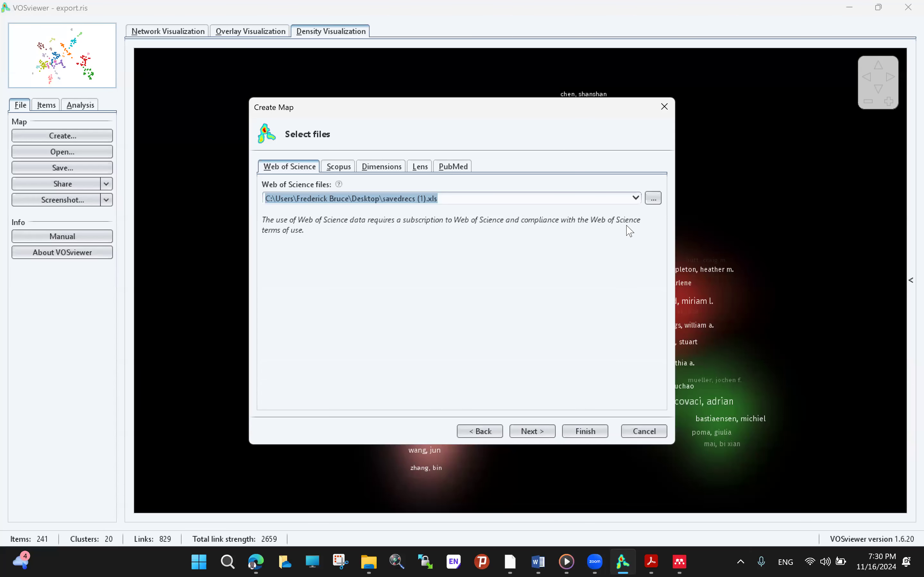
{"action": "left_click", "coordinate": [636, 198]}
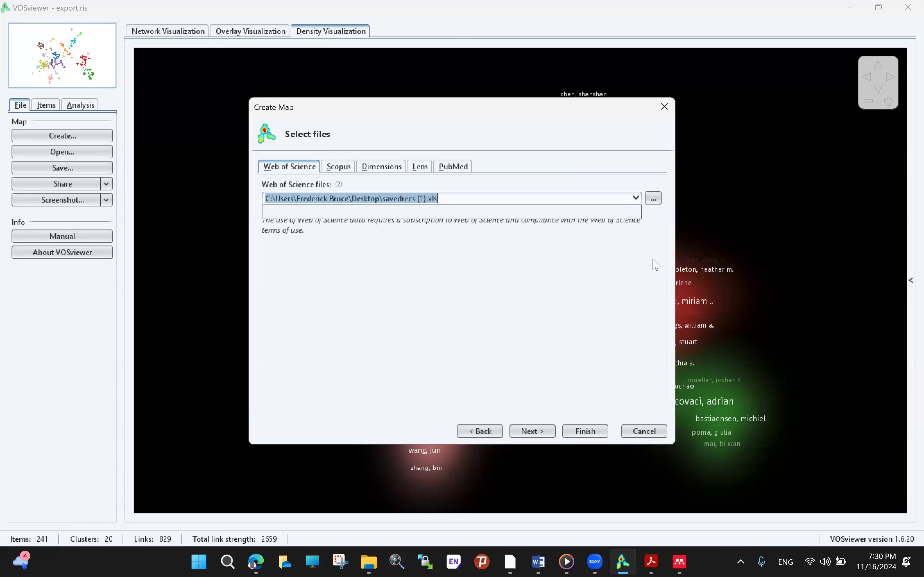
{"action": "left_click", "coordinate": [654, 198]}
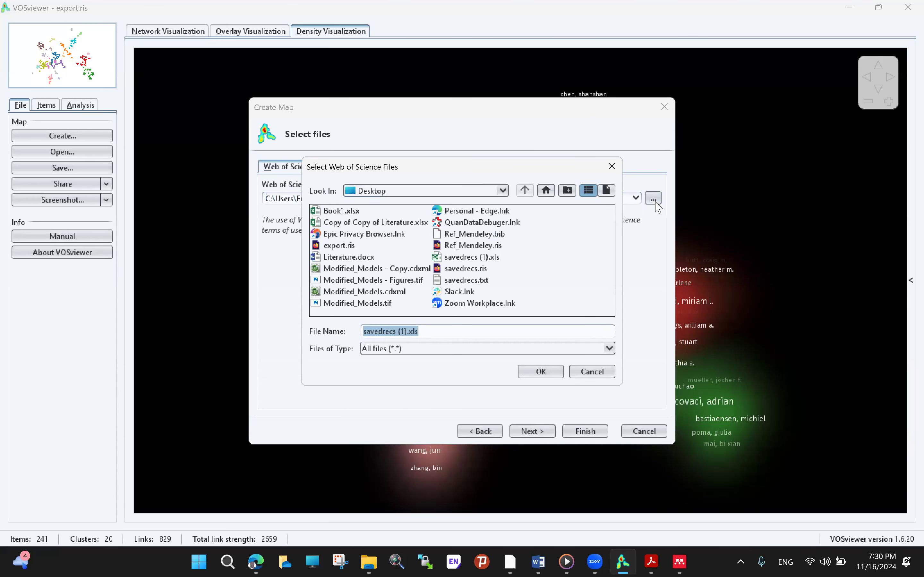
{"action": "left_click", "coordinate": [482, 272]}
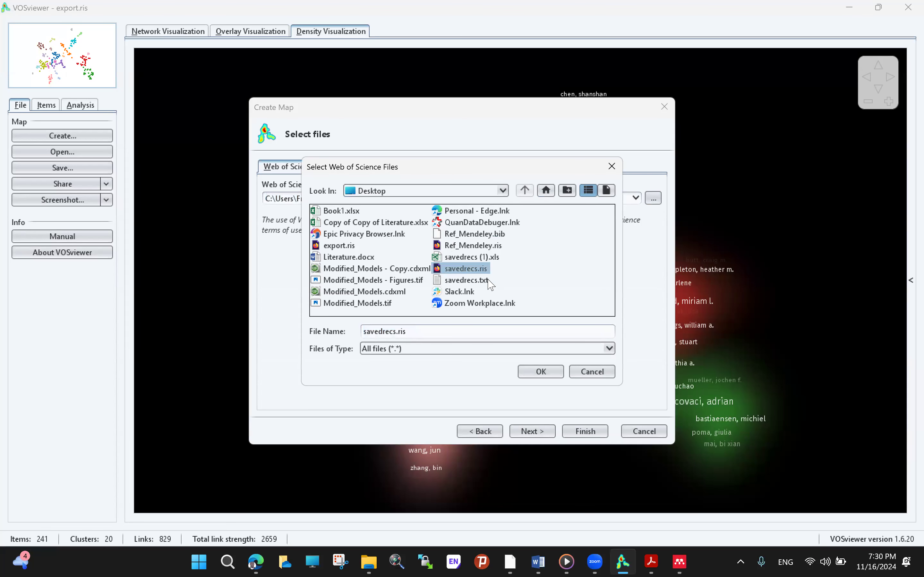
{"action": "left_click", "coordinate": [541, 371]}
{"action": "left_click", "coordinate": [533, 431]}
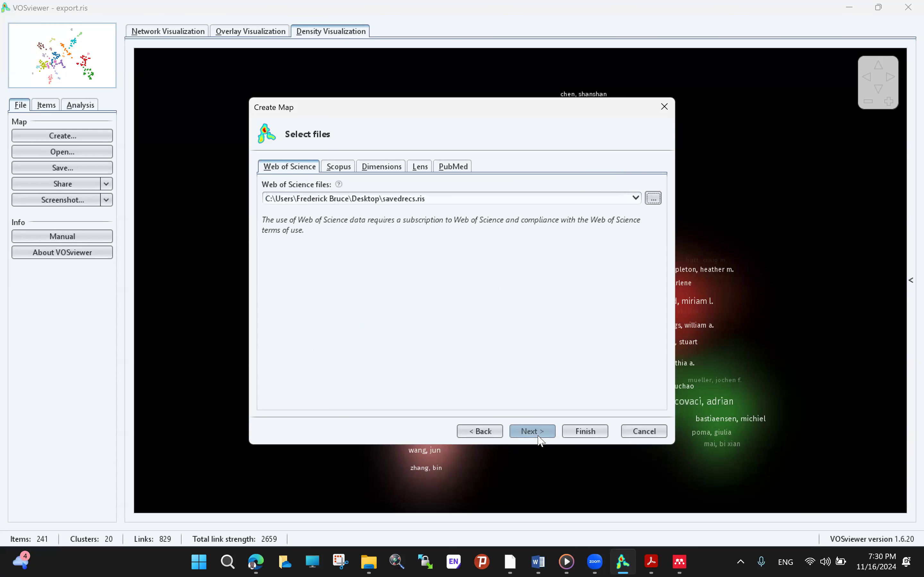
Try to create the map using savedrecs (1).xls on the Desktop as the Web of Science file.
{"action": "left_click", "coordinate": [471, 296]}
{"action": "left_click", "coordinate": [636, 197]}
{"action": "left_click", "coordinate": [656, 197]}
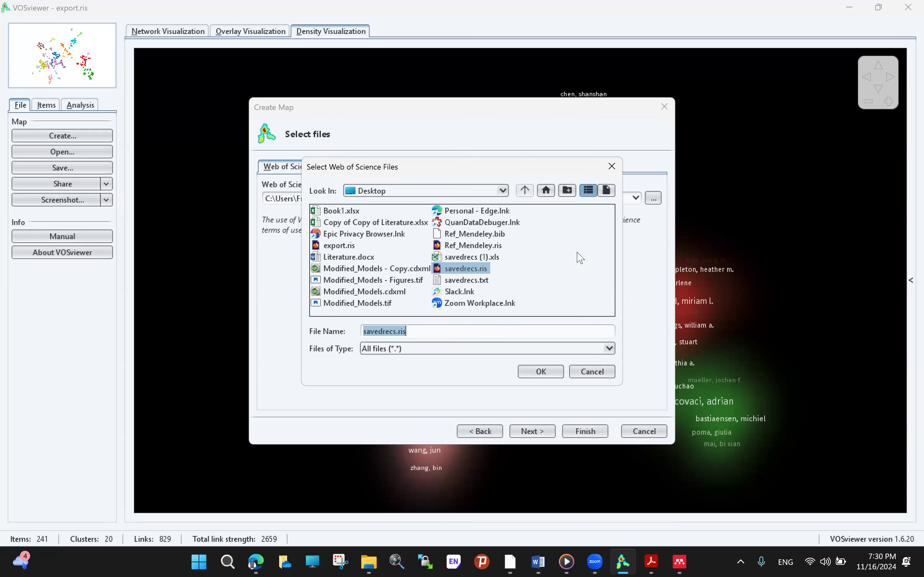
{"action": "left_click", "coordinate": [476, 259]}
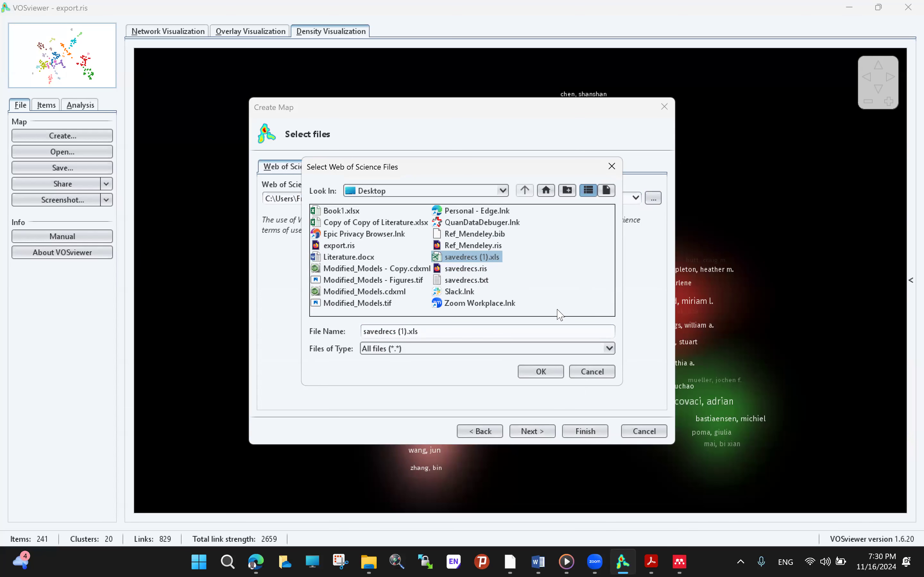
{"action": "left_click", "coordinate": [540, 371]}
{"action": "left_click", "coordinate": [585, 431]}
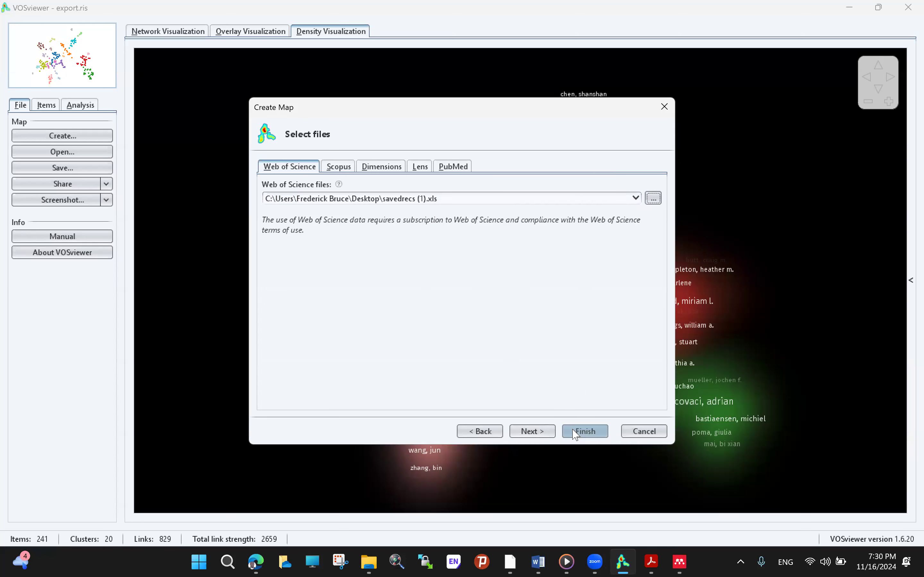
{"action": "left_click", "coordinate": [474, 299]}
{"action": "left_click", "coordinate": [635, 198]}
{"action": "left_click", "coordinate": [621, 202]}
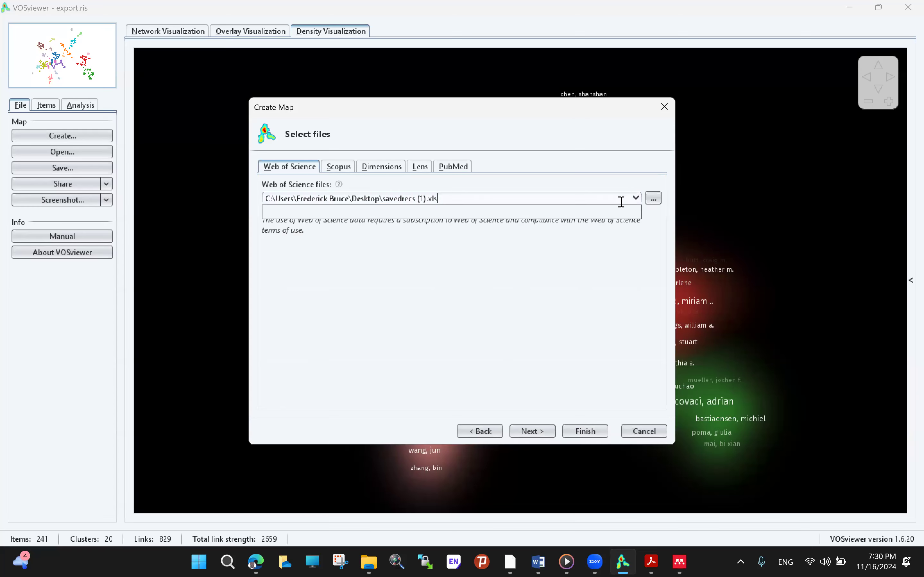
{"action": "left_click", "coordinate": [346, 166]}
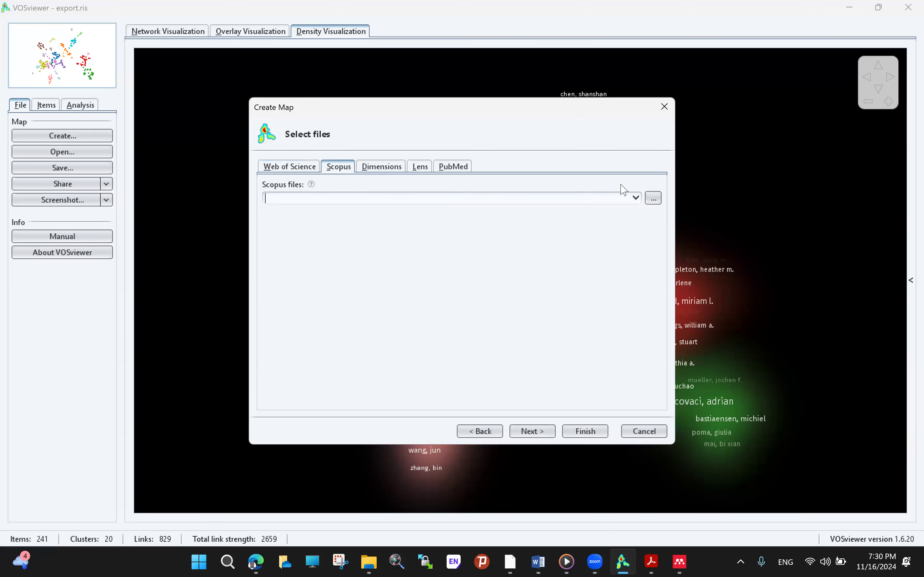
{"action": "left_click", "coordinate": [635, 197]}
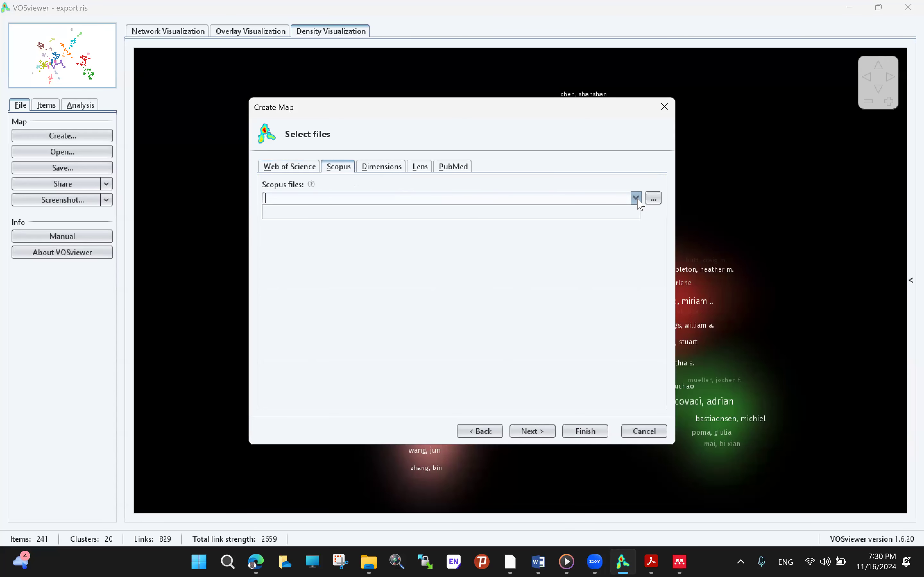
{"action": "left_click", "coordinate": [513, 84]}
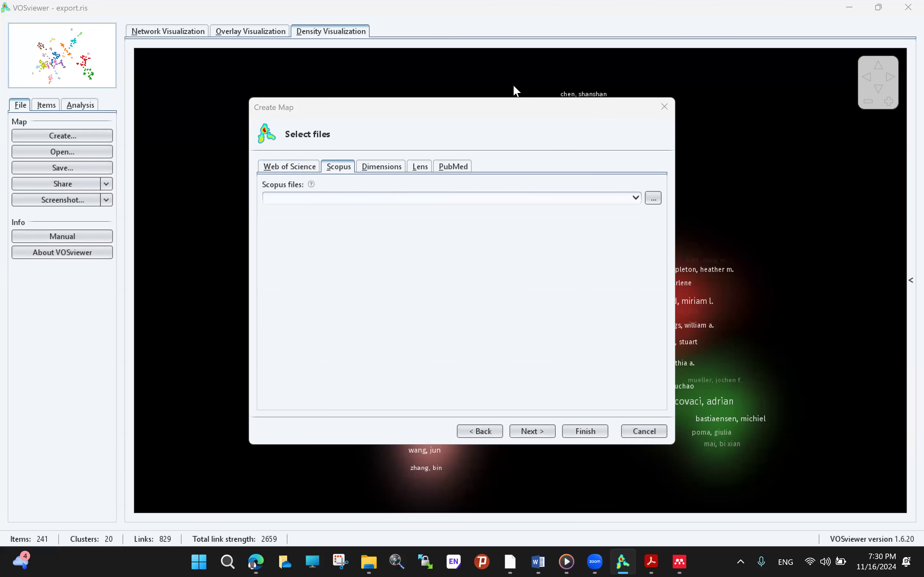
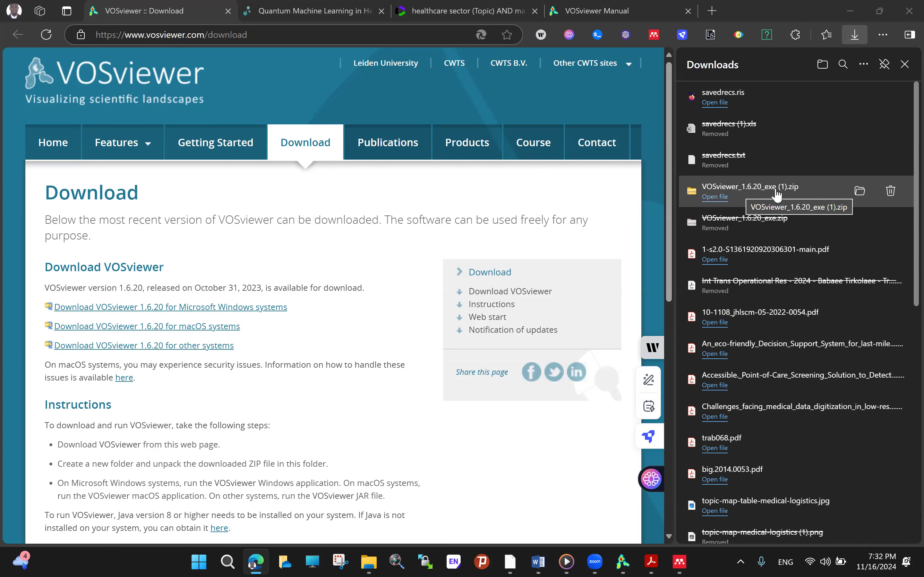
From the Edge downloads, open VOSviewer_1.6.20_exe (1).zip and view its contents.
{"action": "left_click", "coordinate": [763, 189]}
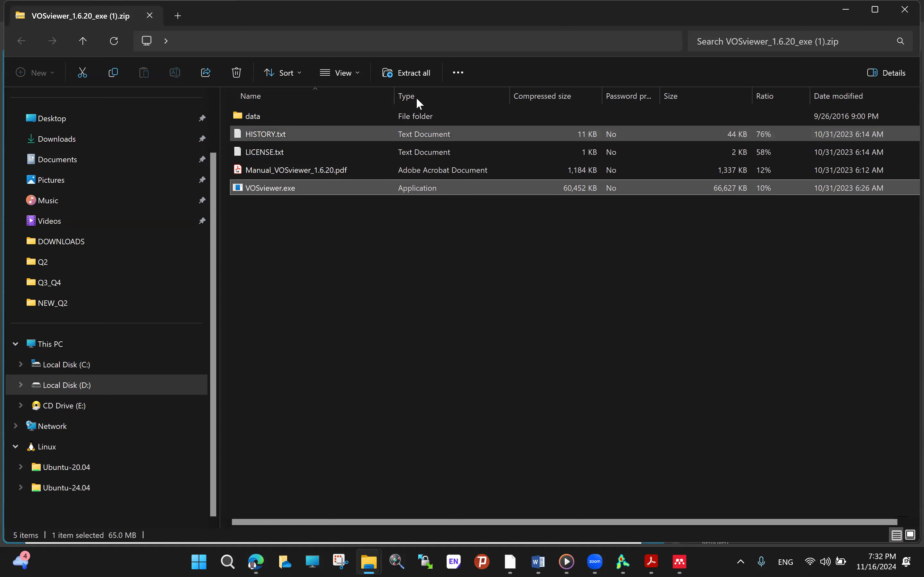
{"action": "left_click", "coordinate": [844, 10]}
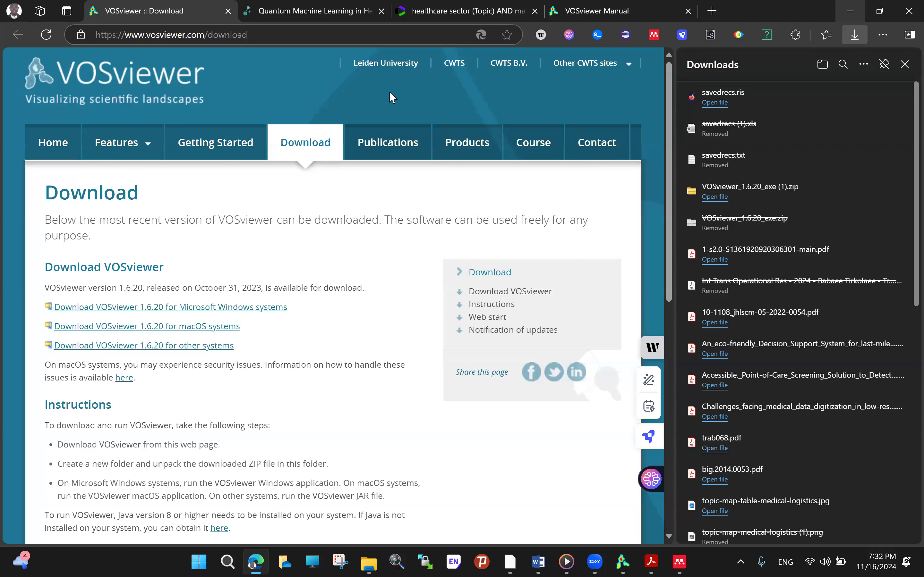
Switch to VOSviewer, cancel the pending Web of Science map creation and close the program.
{"action": "left_click", "coordinate": [623, 561]}
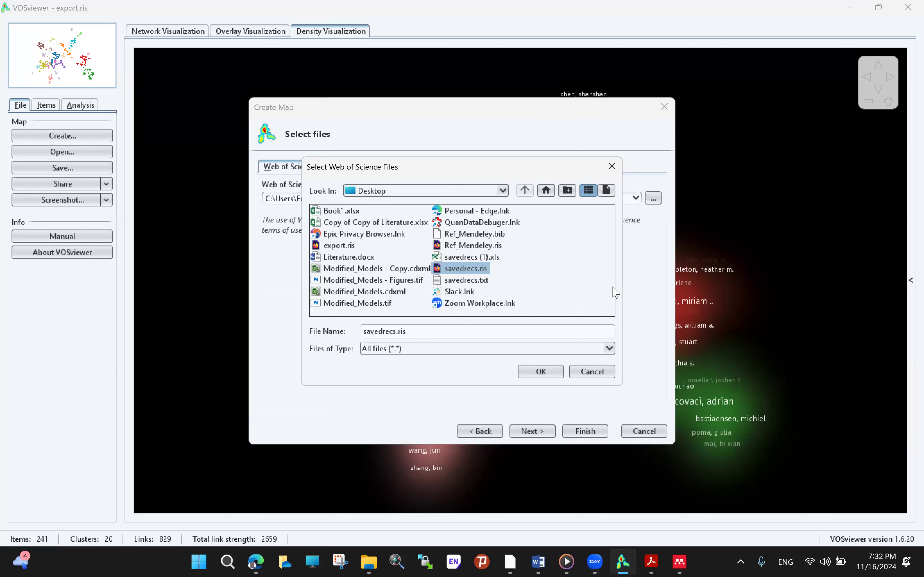
{"action": "left_click", "coordinate": [591, 371]}
{"action": "left_click", "coordinate": [644, 432]}
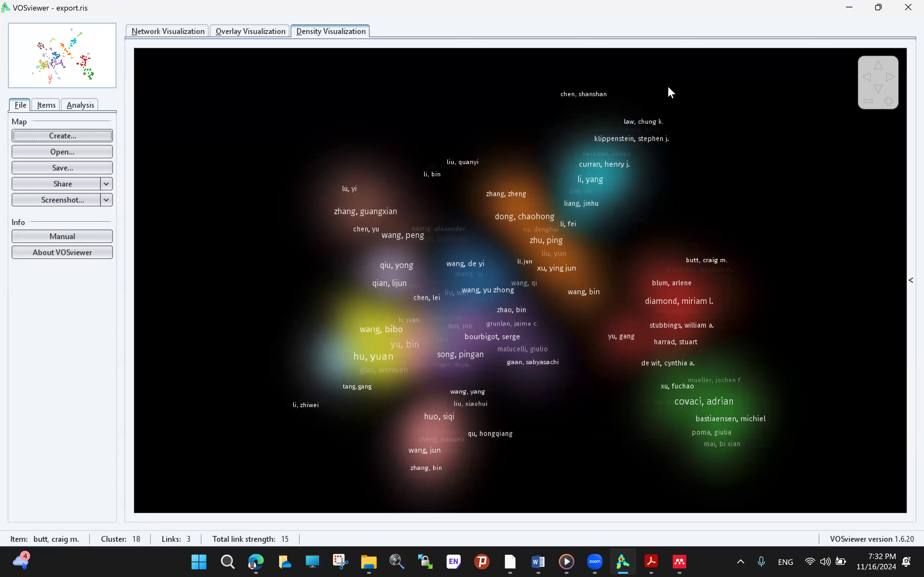
{"action": "left_click", "coordinate": [908, 11]}
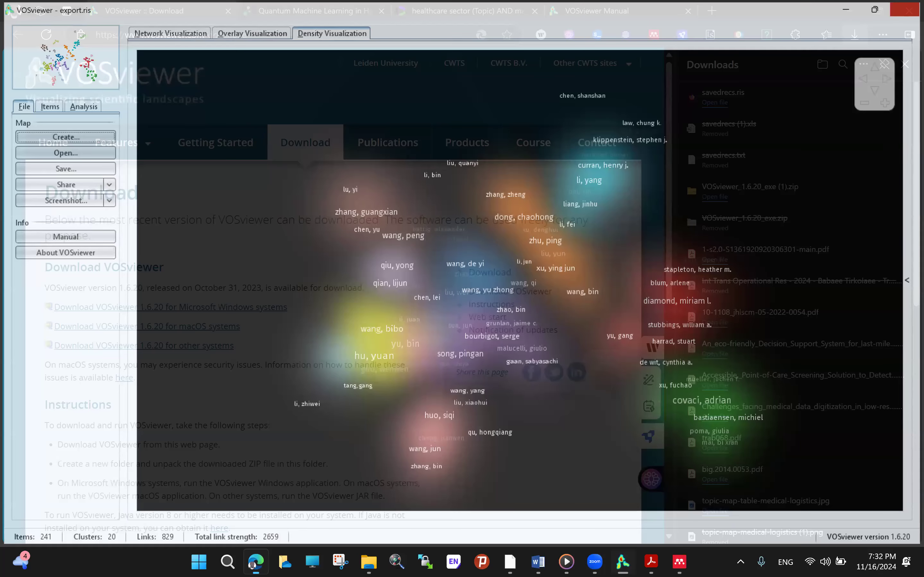
Extract VOSviewer_1.6.20_exe (1).zip in File Explorer, skipping the files that already exist, and launch VOSviewer.exe from the extracted folder.
{"action": "mouse_move", "coordinate": [398, 561]}
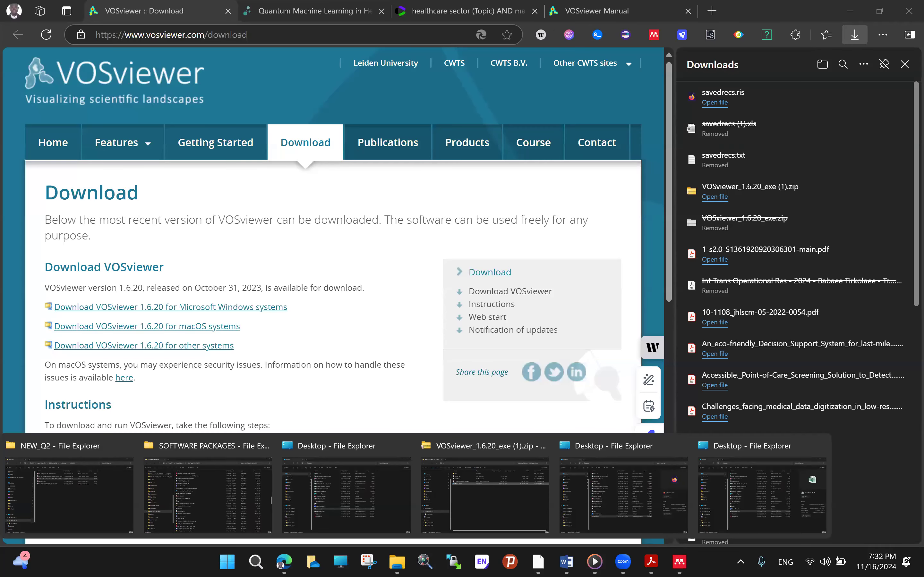
{"action": "left_click", "coordinate": [709, 179]}
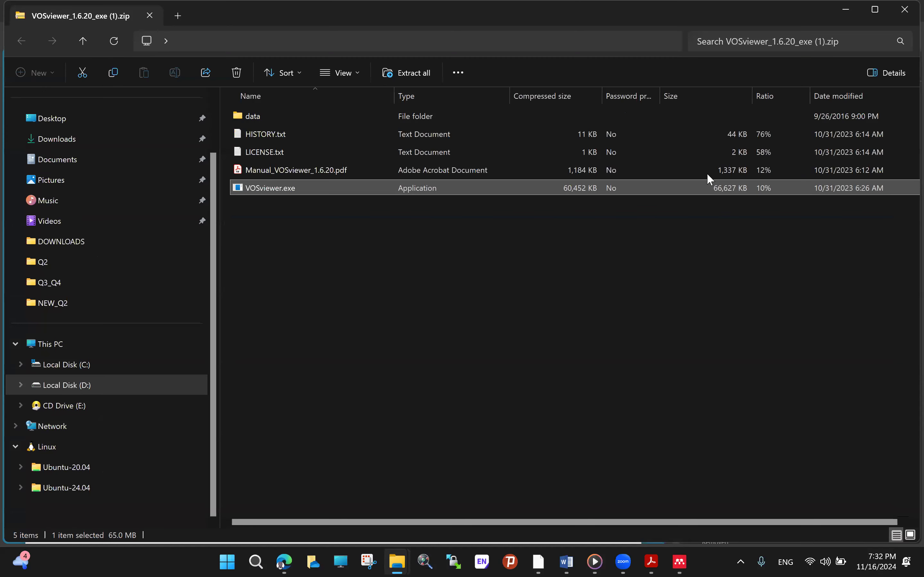
{"action": "double_click", "coordinate": [246, 190]}
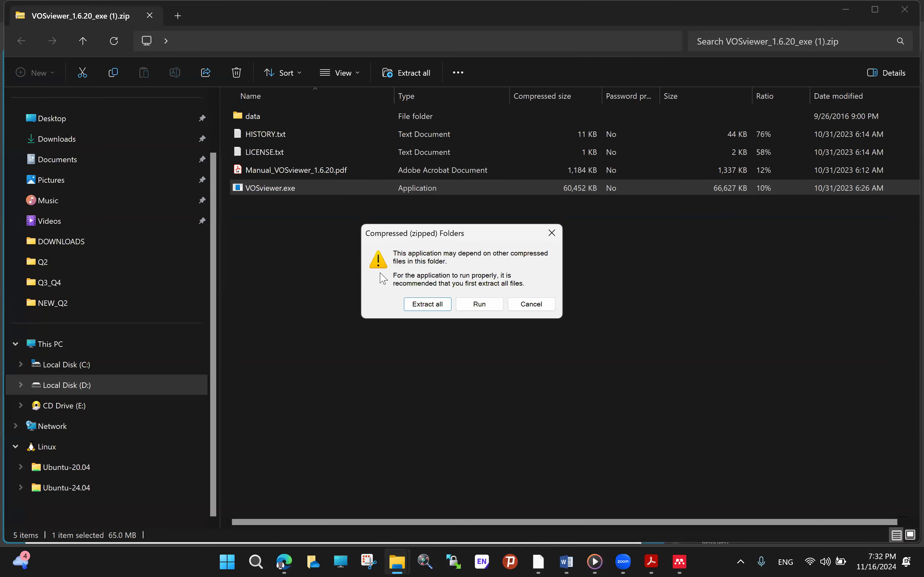
{"action": "left_click", "coordinate": [561, 235]}
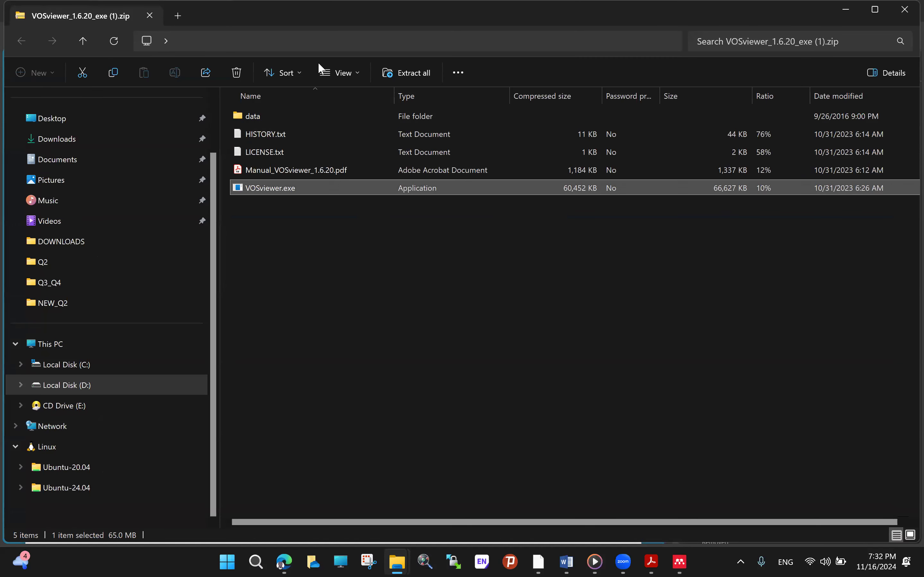
{"action": "left_click", "coordinate": [397, 72]}
{"action": "left_click", "coordinate": [565, 409]}
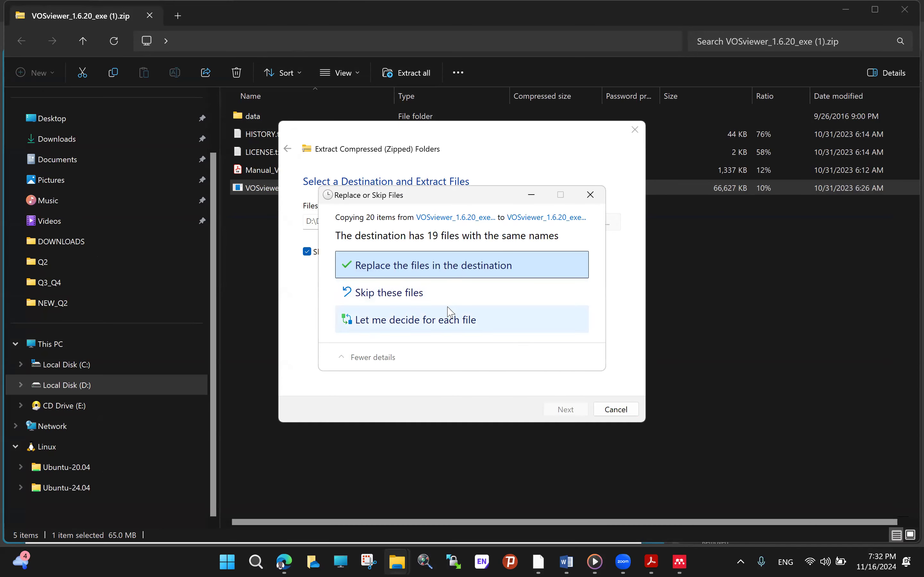
{"action": "left_click", "coordinate": [468, 289]}
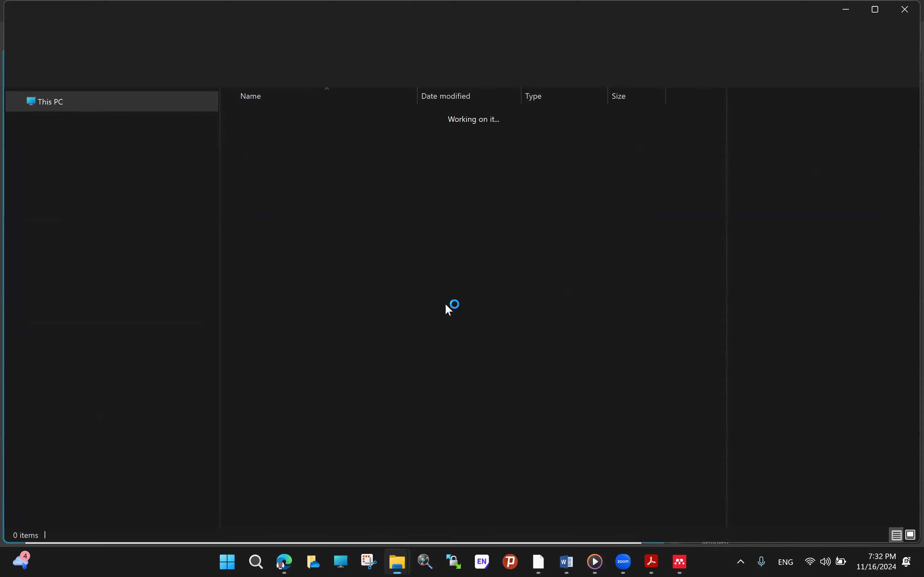
{"action": "double_click", "coordinate": [299, 190]}
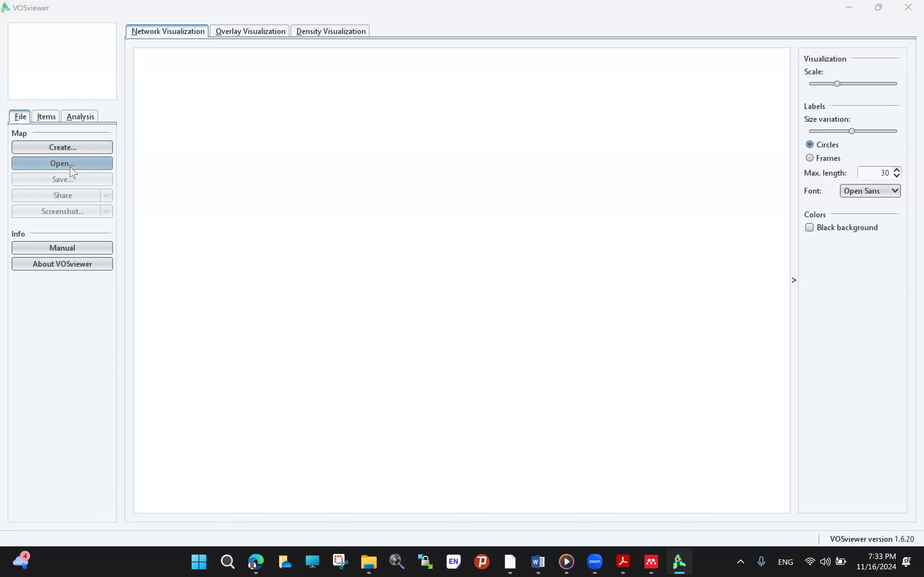
Start a new map based on bibliographic data and proceed to the data source choice.
{"action": "left_click", "coordinate": [79, 150]}
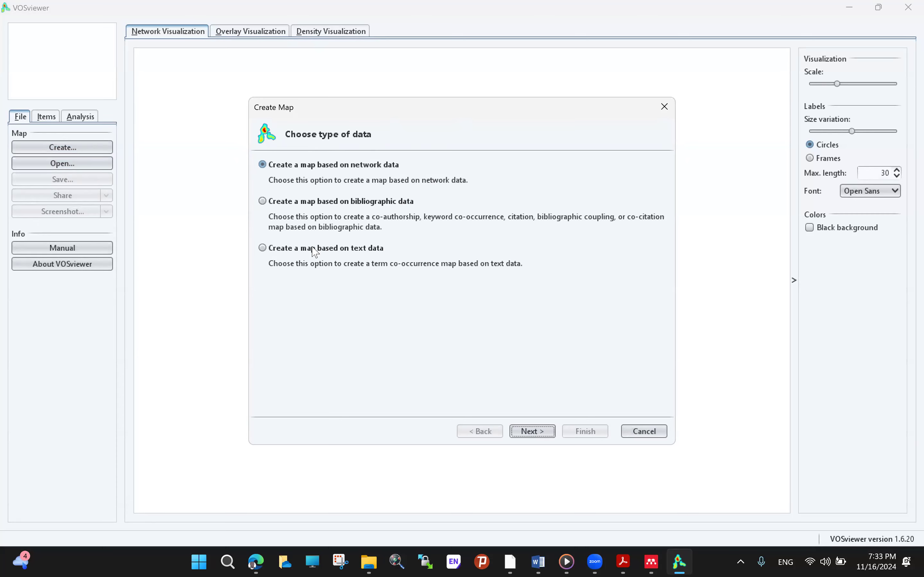
{"action": "left_click", "coordinate": [263, 202]}
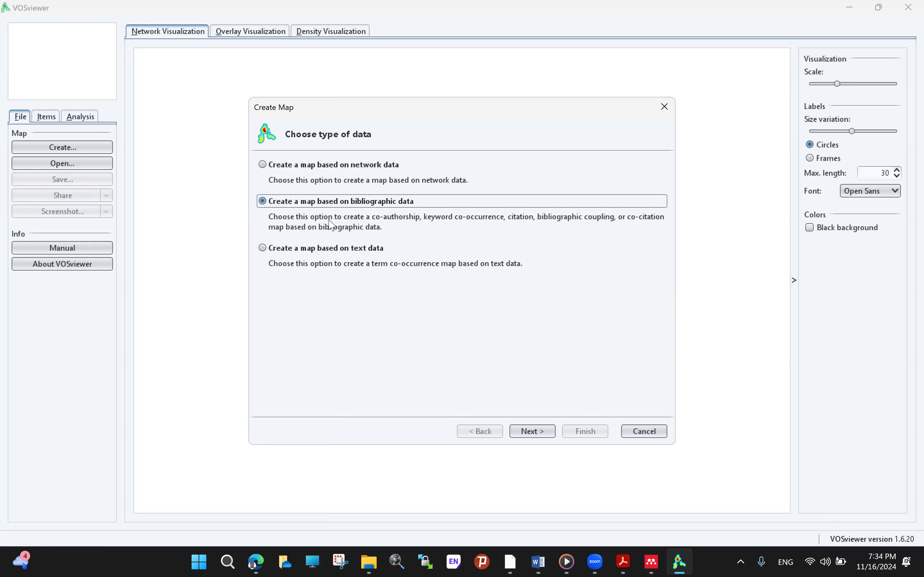
{"action": "left_click", "coordinate": [539, 436]}
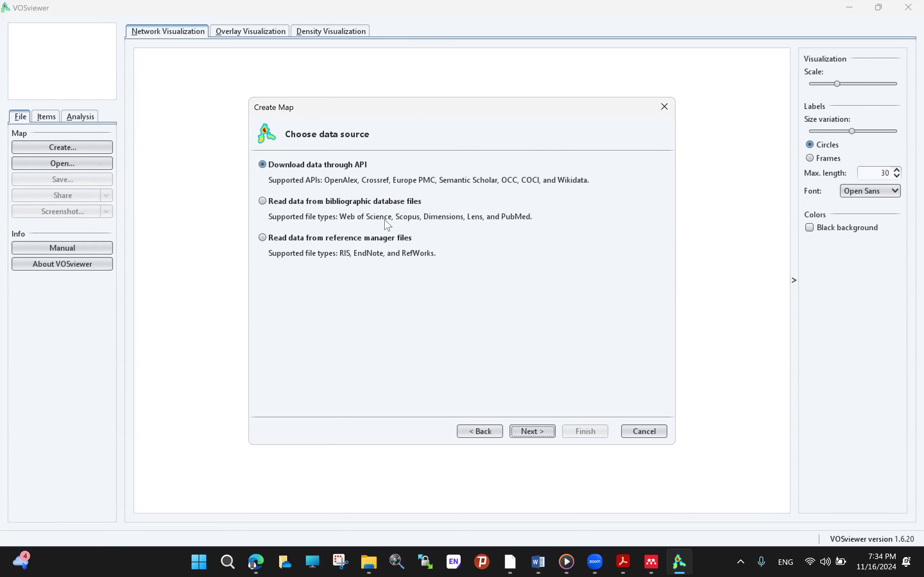
Switch to Edge and examine the Web of Science results for healthcare sector and machine learning and the available export formats.
{"action": "left_click", "coordinate": [256, 561]}
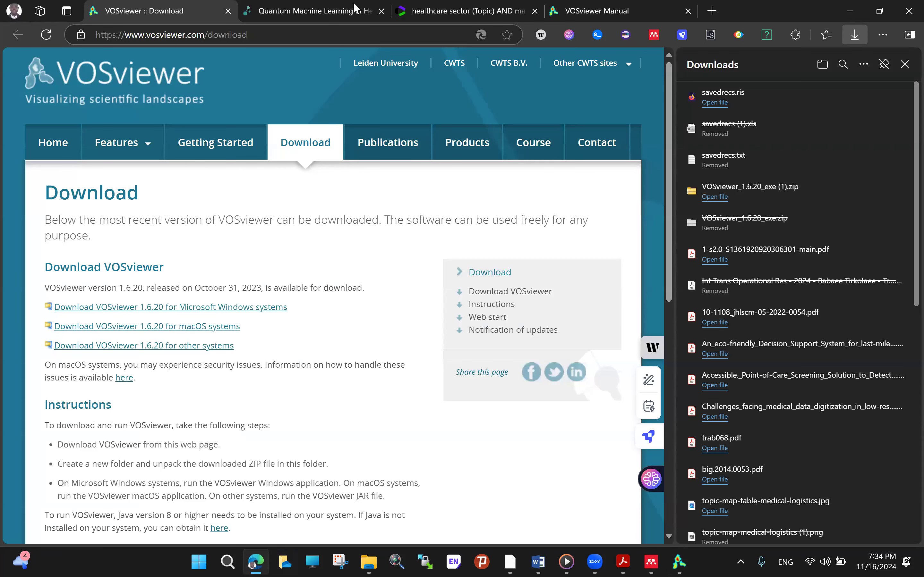
{"action": "left_click", "coordinate": [451, 11]}
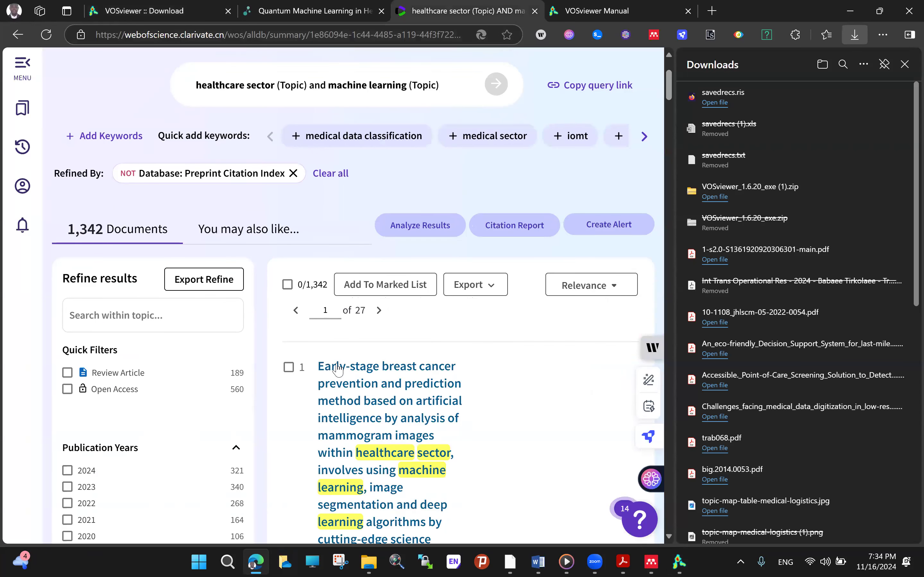
{"action": "scroll", "coordinate": [403, 227], "scroll_direction": "up", "scroll_amount": 5}
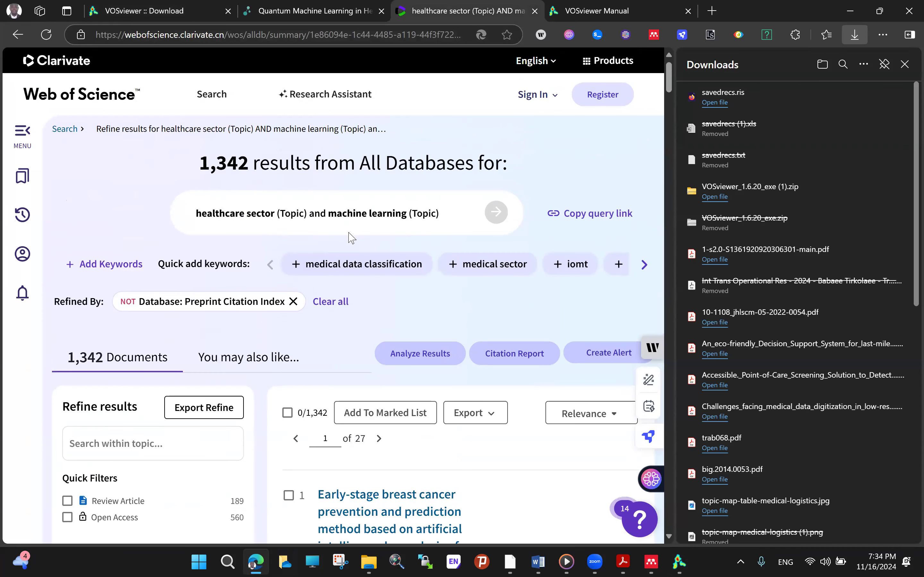
{"action": "scroll", "coordinate": [351, 244], "scroll_direction": "down", "scroll_amount": 6}
{"action": "scroll", "coordinate": [354, 247], "scroll_direction": "up", "scroll_amount": 4}
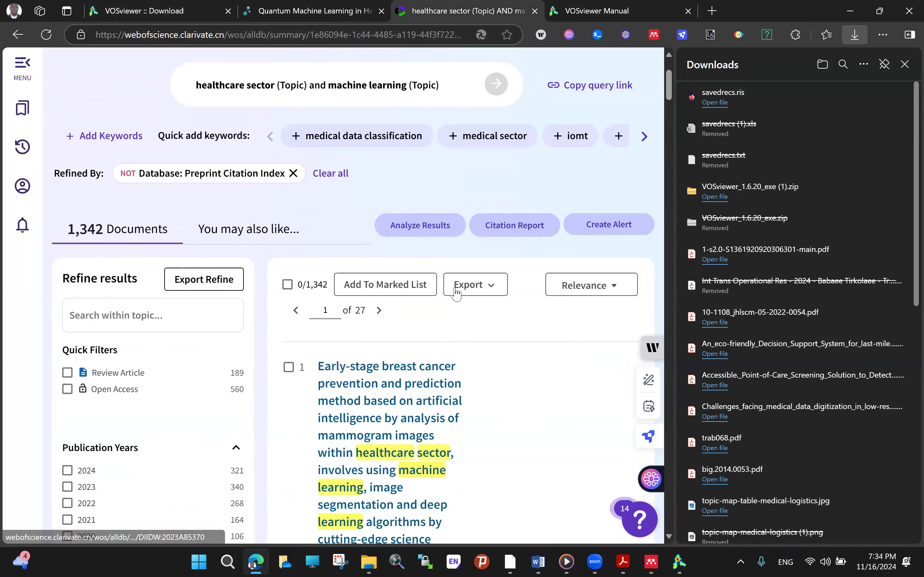
{"action": "left_click", "coordinate": [482, 289]}
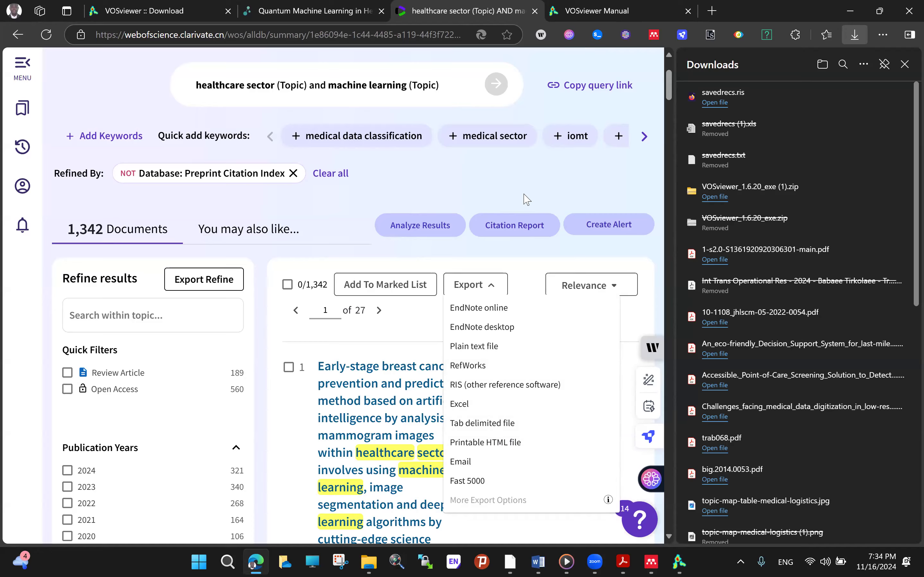
Back in VOSviewer, choose bibliographic database files as the data source for the map.
{"action": "key", "text": "alt+Tab"}
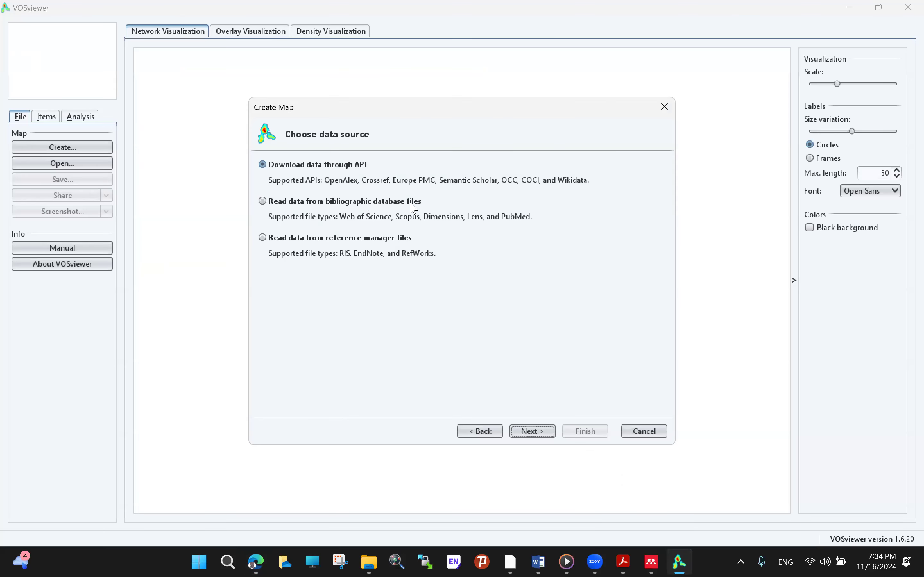
{"action": "left_click", "coordinate": [282, 206]}
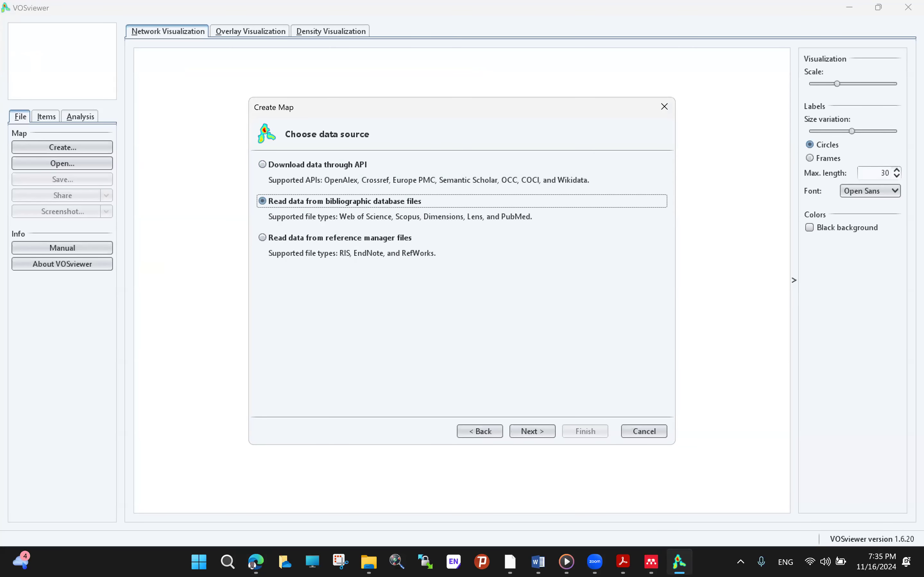
Switch to Mendeley Reference Manager and look through the references in the PhD collection.
{"action": "left_click", "coordinate": [651, 561]}
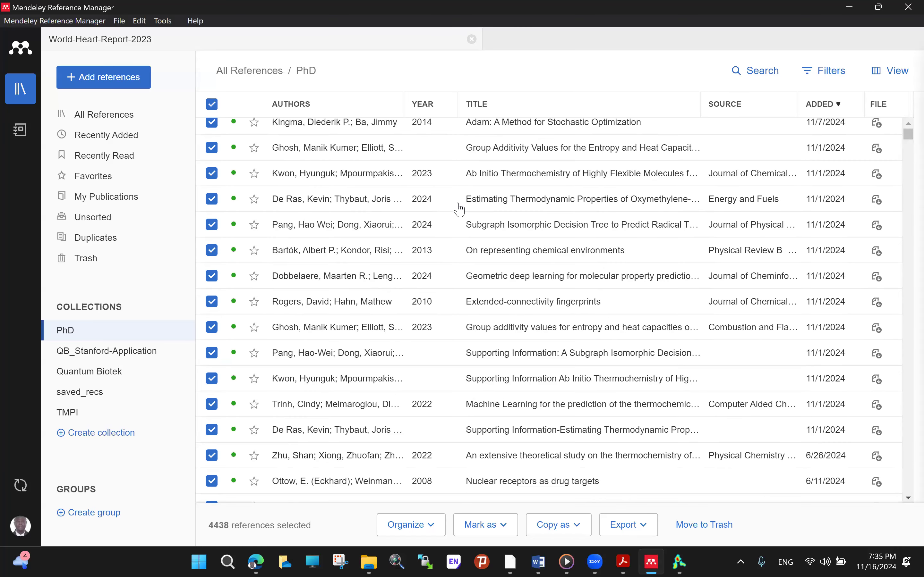
{"action": "scroll", "coordinate": [460, 209], "scroll_direction": "down", "scroll_amount": 2}
{"action": "scroll", "coordinate": [460, 209], "scroll_direction": "down", "scroll_amount": 5}
{"action": "scroll", "coordinate": [458, 207], "scroll_direction": "up", "scroll_amount": 6}
{"action": "scroll", "coordinate": [458, 206], "scroll_direction": "down", "scroll_amount": 7}
{"action": "scroll", "coordinate": [461, 206], "scroll_direction": "up", "scroll_amount": 7}
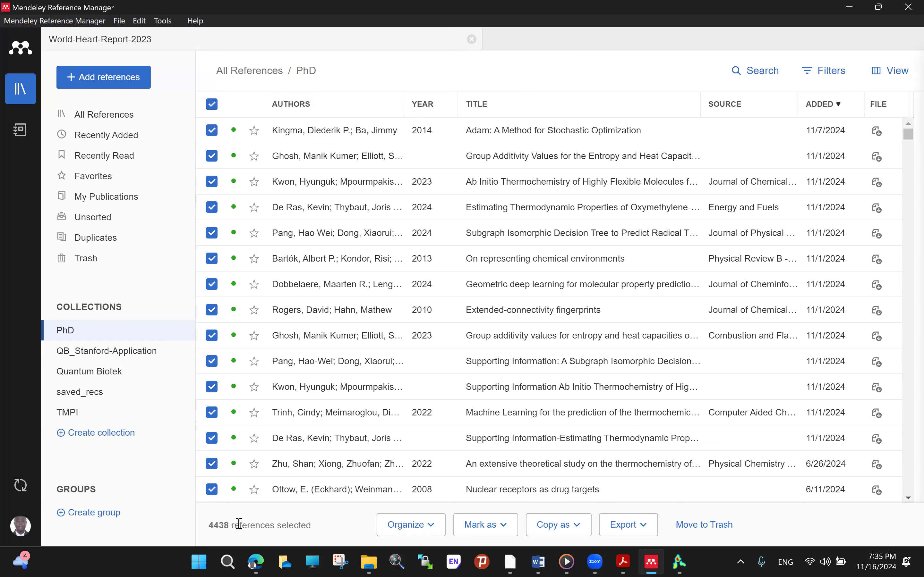
{"action": "scroll", "coordinate": [254, 147], "scroll_direction": "down", "scroll_amount": 2}
{"action": "scroll", "coordinate": [258, 128], "scroll_direction": "up", "scroll_amount": 2}
Export all references of the PhD collection to the Desktop as an RIS file named new, and return to VOSviewer.
{"action": "left_click", "coordinate": [212, 105]}
{"action": "left_click", "coordinate": [213, 105]}
{"action": "left_click", "coordinate": [645, 533]}
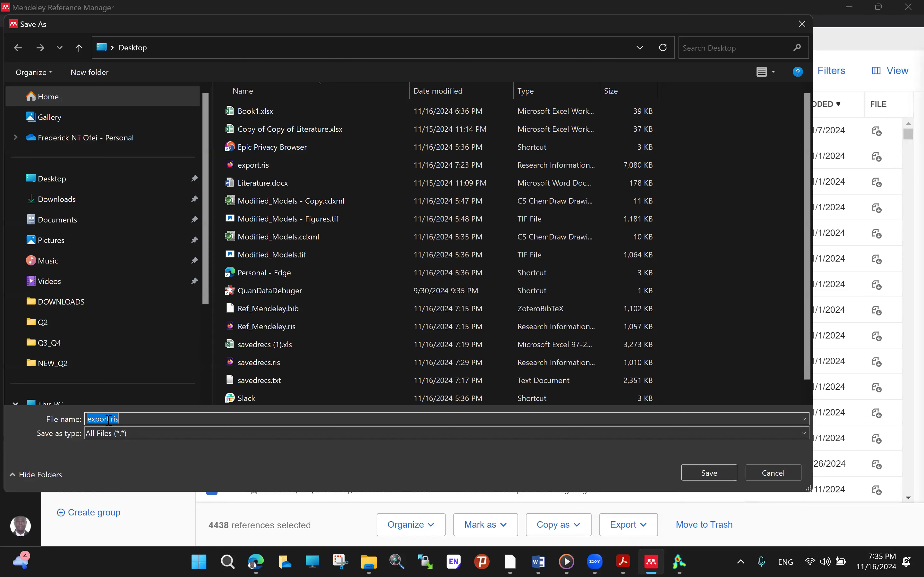
{"action": "double_click", "coordinate": [109, 420]}
{"action": "type", "text": "new"}
{"action": "left_click", "coordinate": [708, 470]}
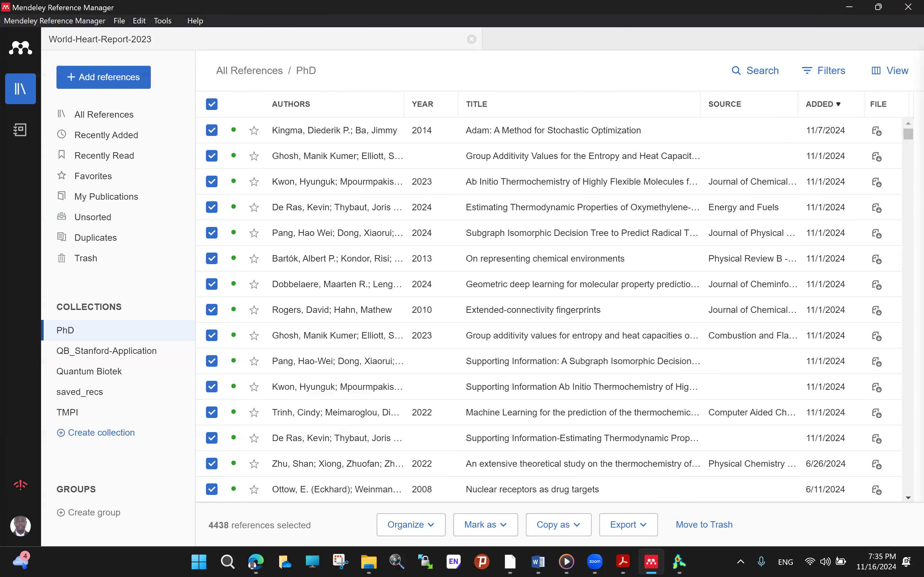
{"action": "left_click", "coordinate": [679, 562]}
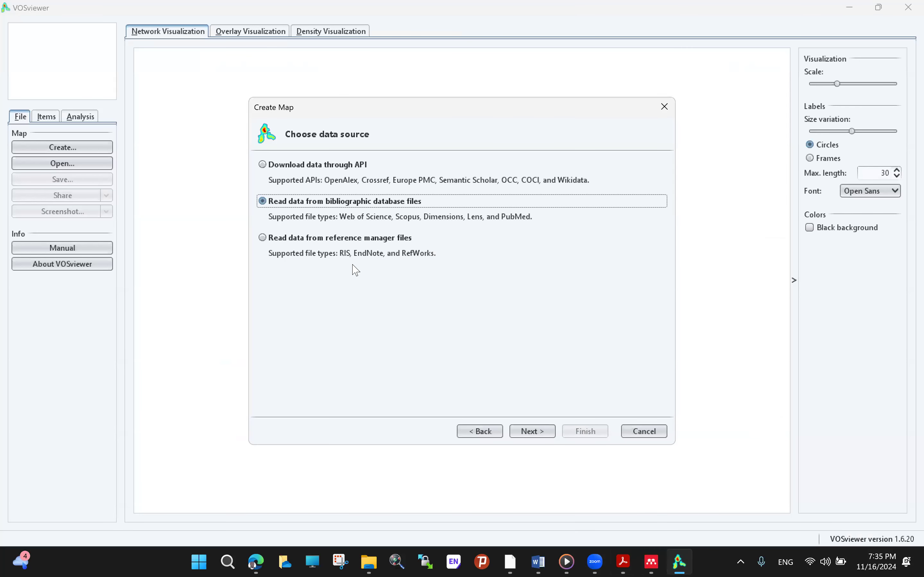
Choose reference manager files as the map's data source and load new.ris from the Desktop as the RIS file.
{"action": "left_click", "coordinate": [274, 241]}
{"action": "left_click", "coordinate": [543, 437]}
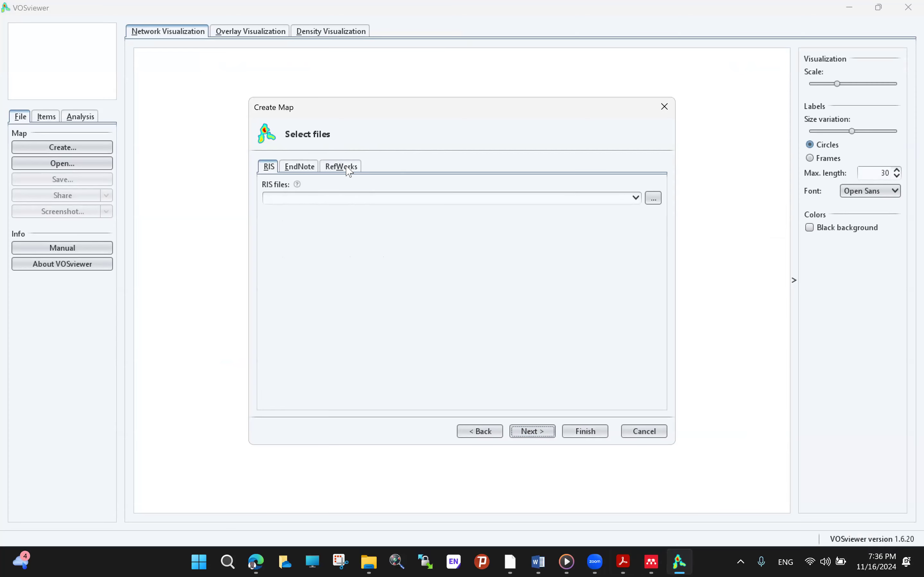
{"action": "left_click", "coordinate": [653, 198]}
{"action": "left_click", "coordinate": [503, 191]}
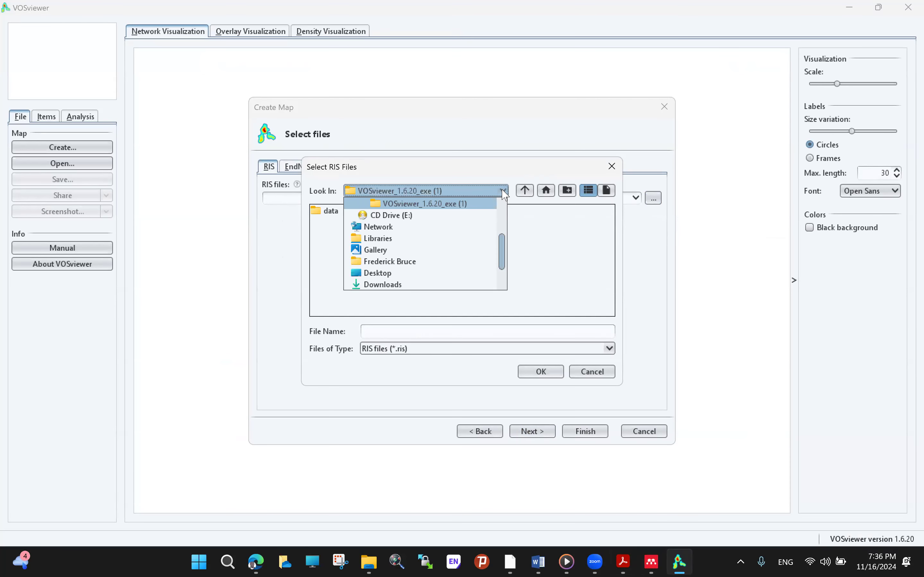
{"action": "scroll", "coordinate": [432, 248], "scroll_direction": "down", "scroll_amount": 1}
{"action": "left_click", "coordinate": [425, 241]}
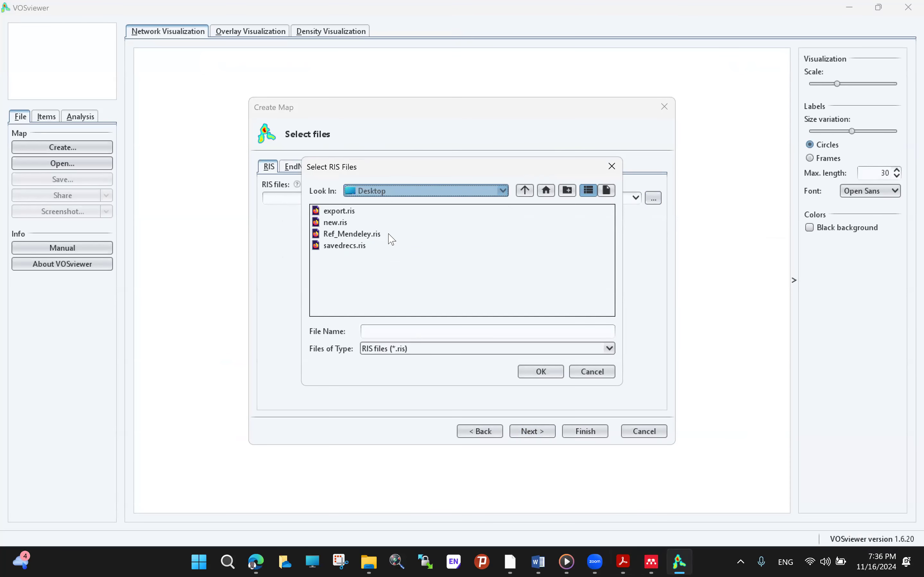
{"action": "left_click", "coordinate": [335, 222]}
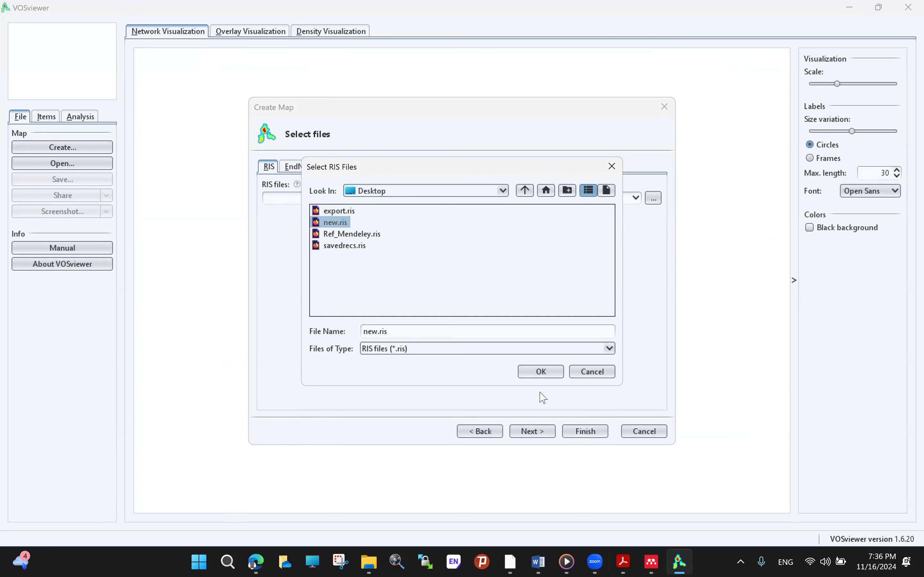
{"action": "left_click", "coordinate": [541, 373]}
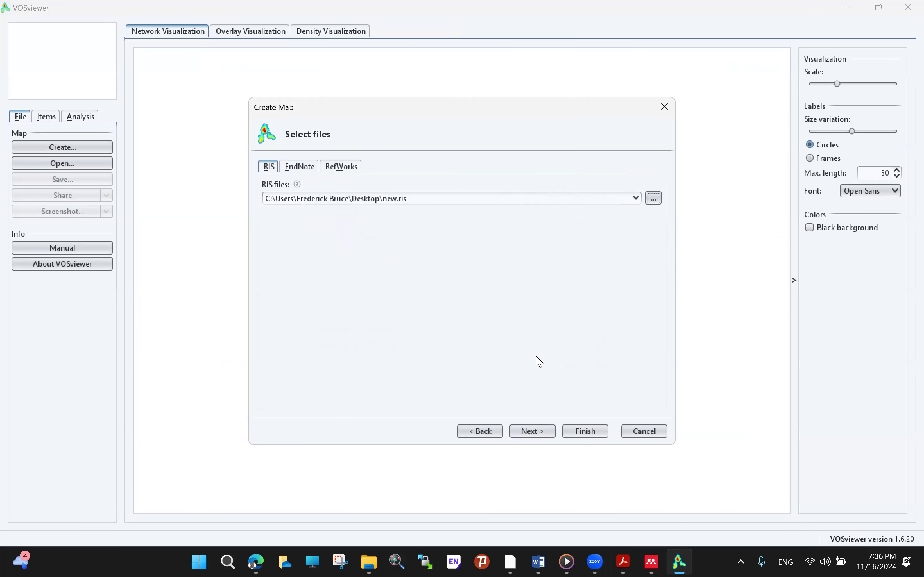
{"action": "left_click", "coordinate": [346, 199]}
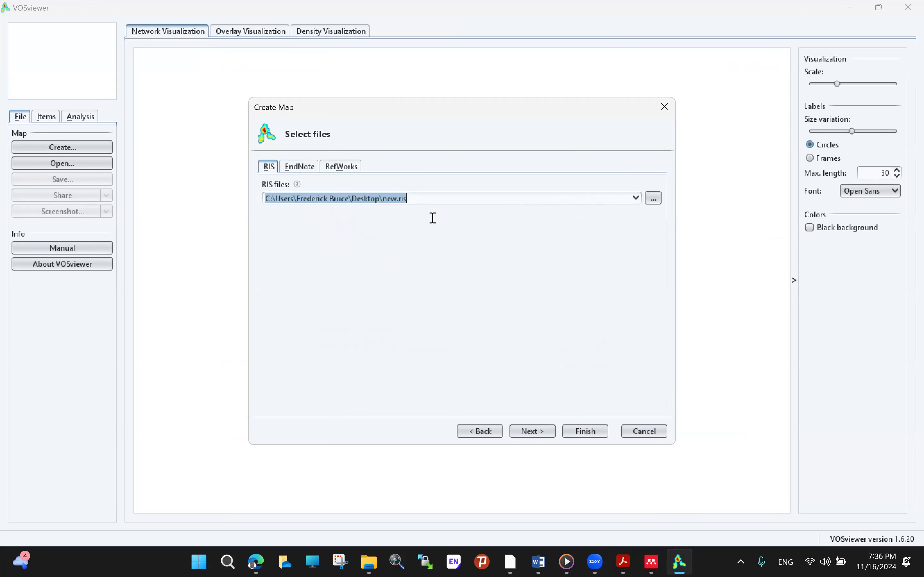
{"action": "left_click", "coordinate": [542, 434]}
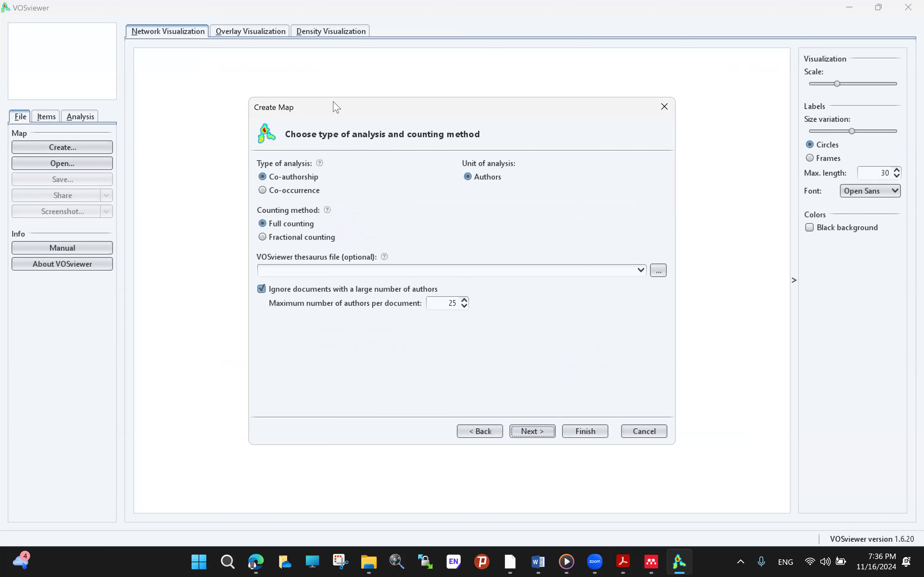
Set the type of analysis to co-occurrence of keywords with full counting and no thesaurus file.
{"action": "left_click_drag", "start_coordinate": [336, 108], "coordinate": [294, 147]}
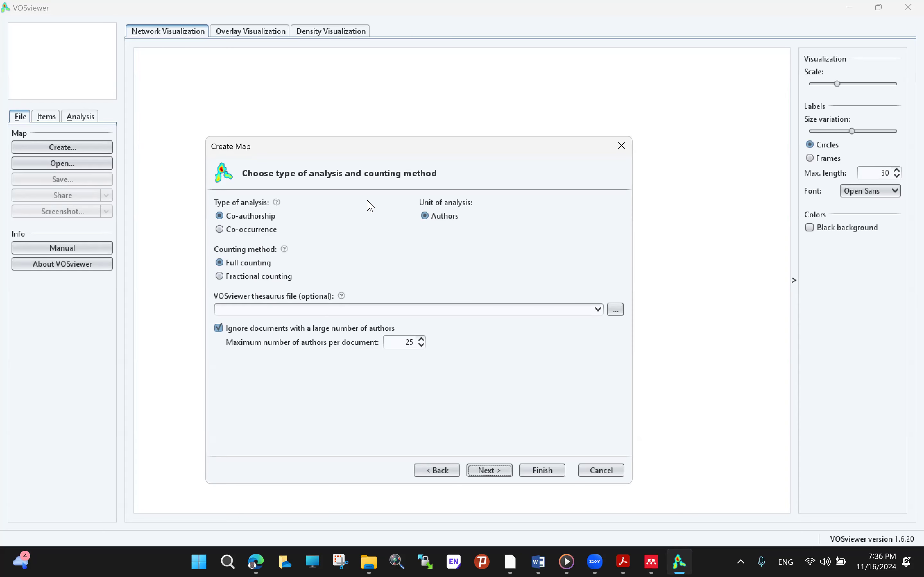
{"action": "left_click", "coordinate": [598, 313]}
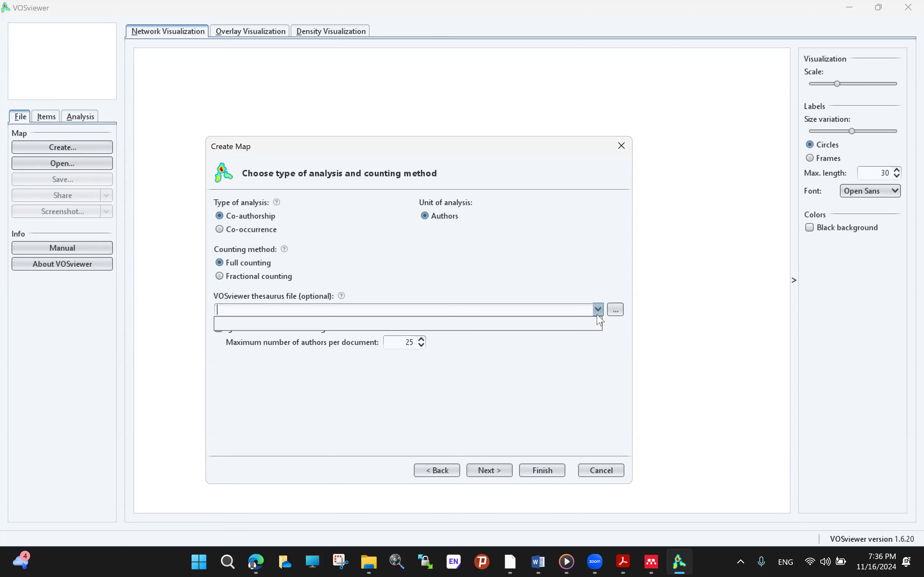
{"action": "left_click", "coordinate": [603, 300]}
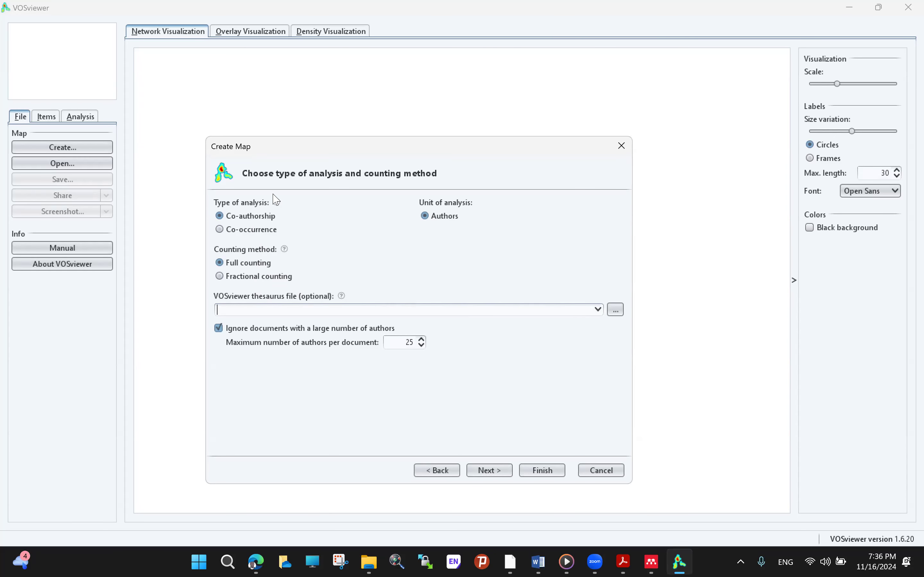
{"action": "left_click", "coordinate": [225, 231]}
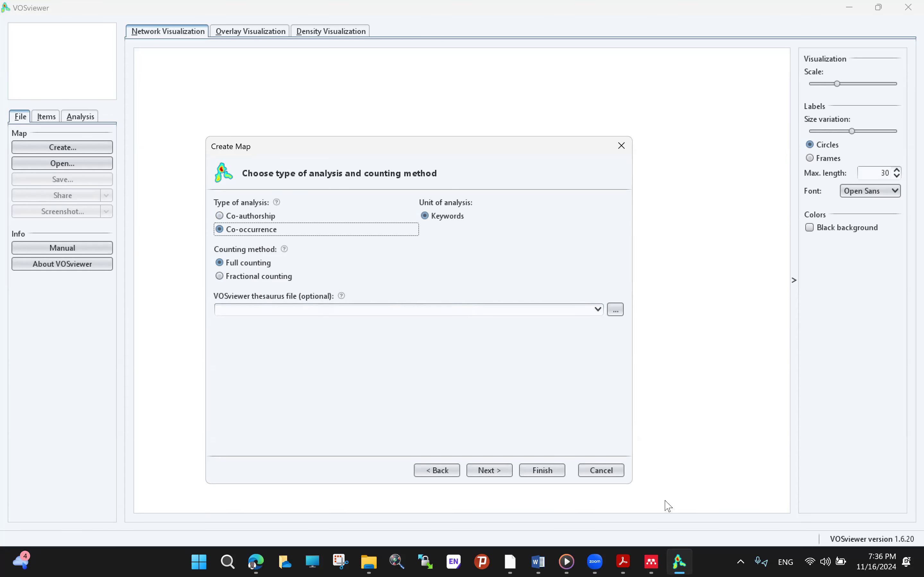
{"action": "left_click", "coordinate": [501, 473]}
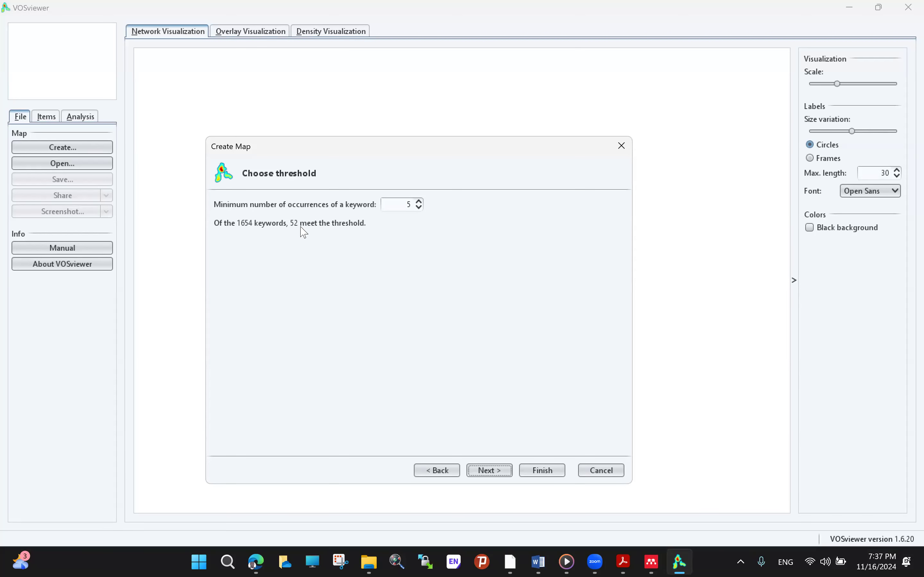
Try raising the minimum number of occurrences of a keyword to 15.
{"action": "double_click", "coordinate": [408, 206]}
{"action": "left_click", "coordinate": [419, 208]}
{"action": "left_click", "coordinate": [419, 202]}
{"action": "left_click", "coordinate": [419, 202]}
{"action": "left_click", "coordinate": [419, 202]}
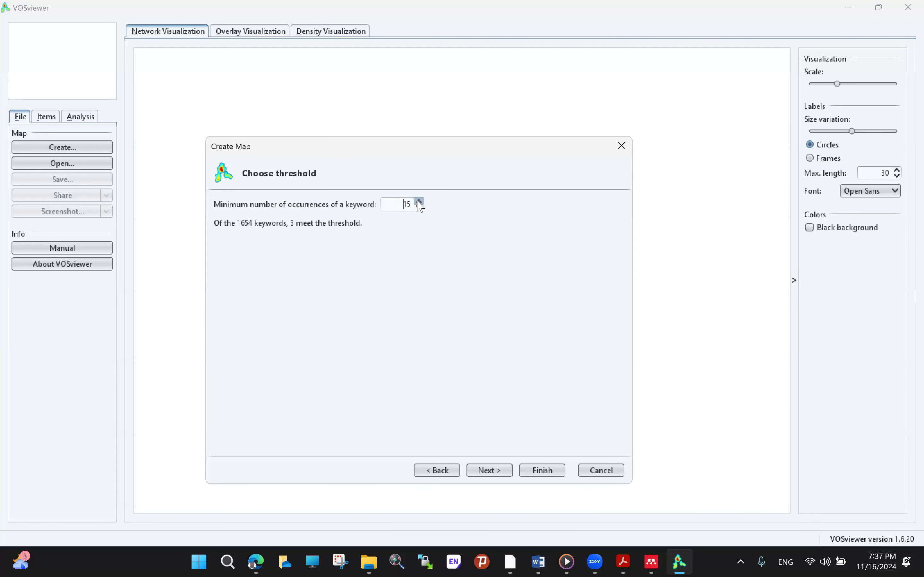
Set the minimum number of occurrences of a keyword to 4 and accept the threshold.
{"action": "left_click", "coordinate": [420, 207]}
{"action": "left_click", "coordinate": [419, 208]}
{"action": "left_click", "coordinate": [419, 208]}
{"action": "left_click", "coordinate": [419, 208]}
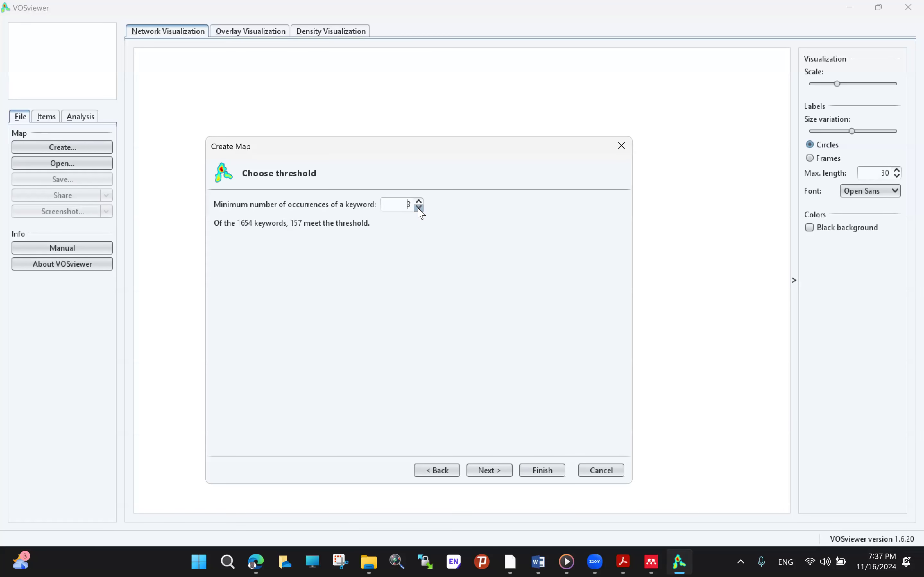
{"action": "left_click", "coordinate": [419, 202]}
{"action": "left_click", "coordinate": [495, 474]}
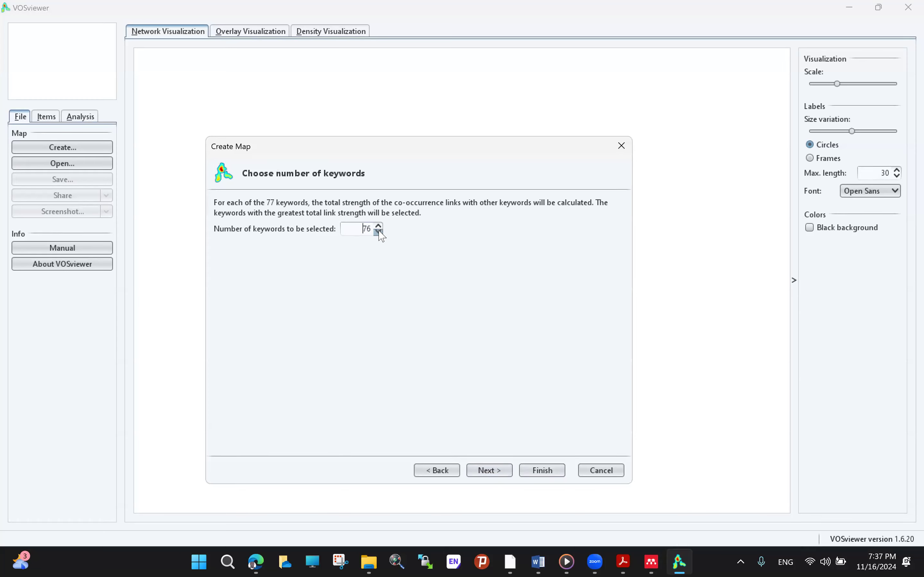
Review the selected keywords and create the map, showing only the largest set of connected items.
{"action": "left_click", "coordinate": [498, 479]}
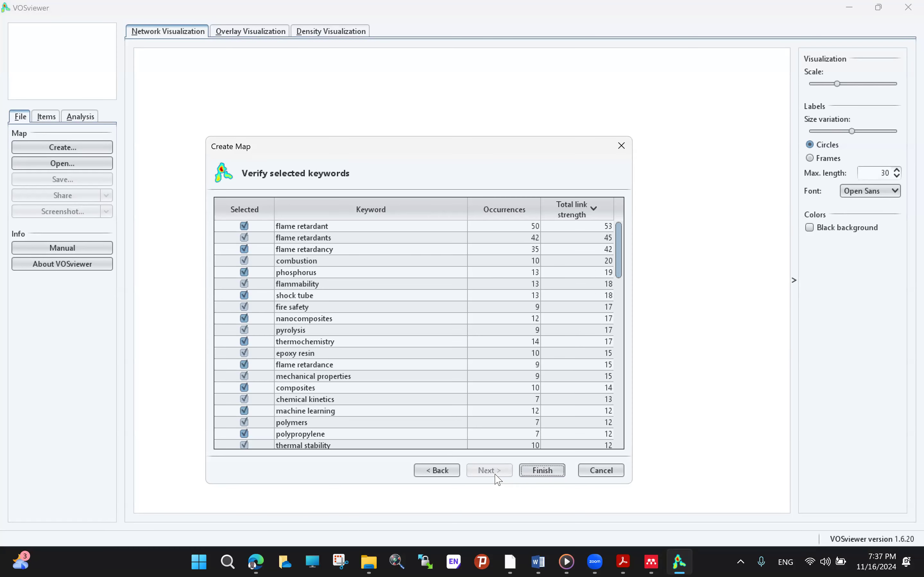
{"action": "scroll", "coordinate": [498, 298], "scroll_direction": "down", "scroll_amount": 4}
{"action": "scroll", "coordinate": [506, 305], "scroll_direction": "up", "scroll_amount": 4}
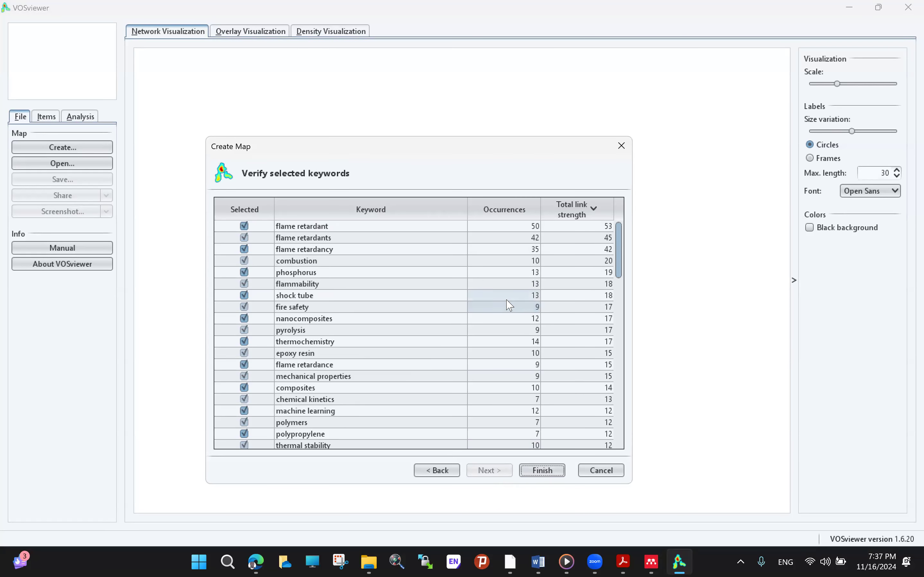
{"action": "scroll", "coordinate": [511, 317], "scroll_direction": "down", "scroll_amount": 9}
{"action": "scroll", "coordinate": [517, 323], "scroll_direction": "down", "scroll_amount": 12}
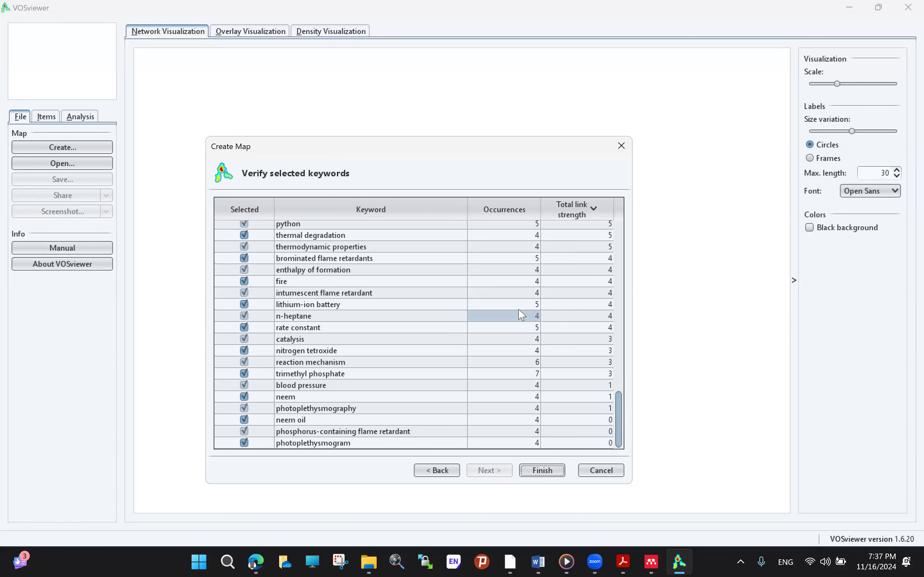
{"action": "scroll", "coordinate": [522, 315], "scroll_direction": "up", "scroll_amount": 20}
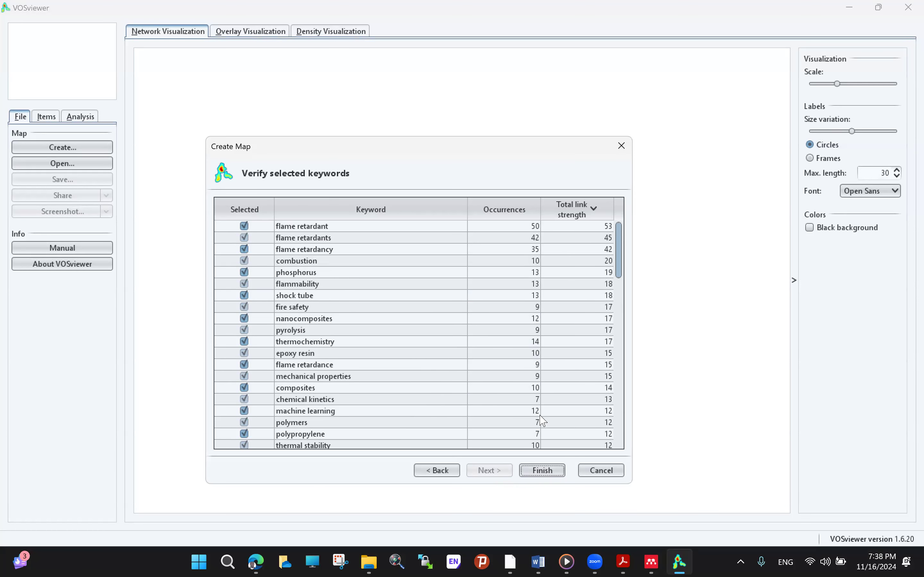
{"action": "left_click", "coordinate": [542, 470]}
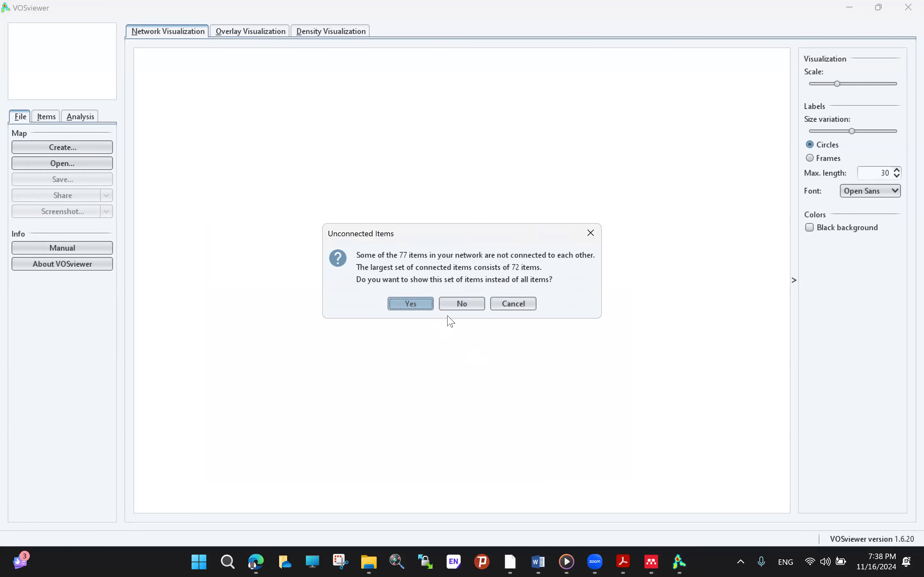
{"action": "left_click", "coordinate": [410, 304]}
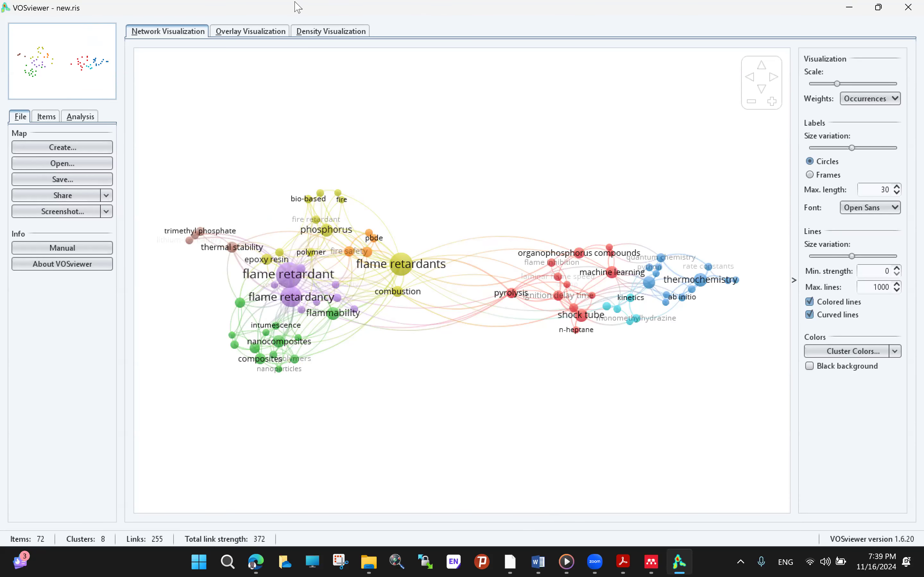
Compare the overlay visualization of the keyword map with its network visualization.
{"action": "left_click", "coordinate": [244, 32]}
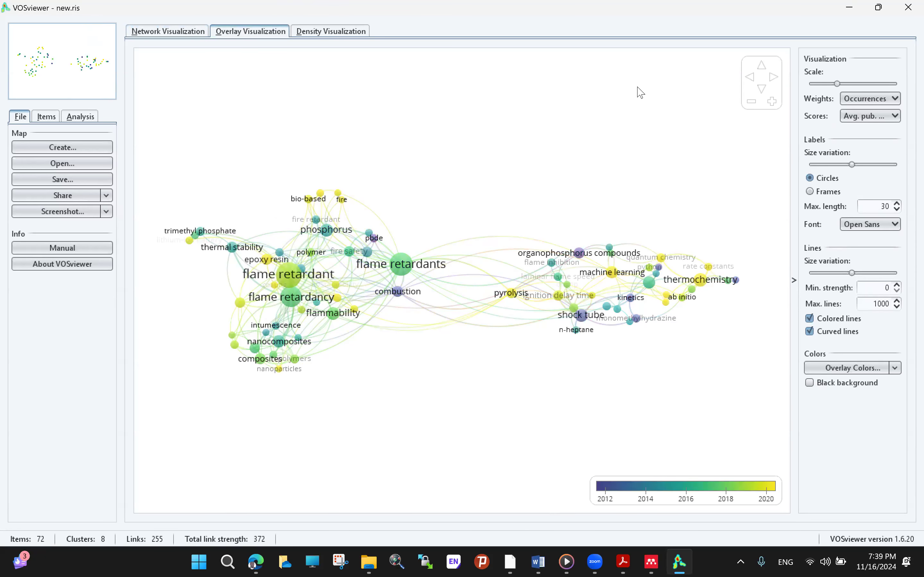
{"action": "left_click", "coordinate": [176, 31]}
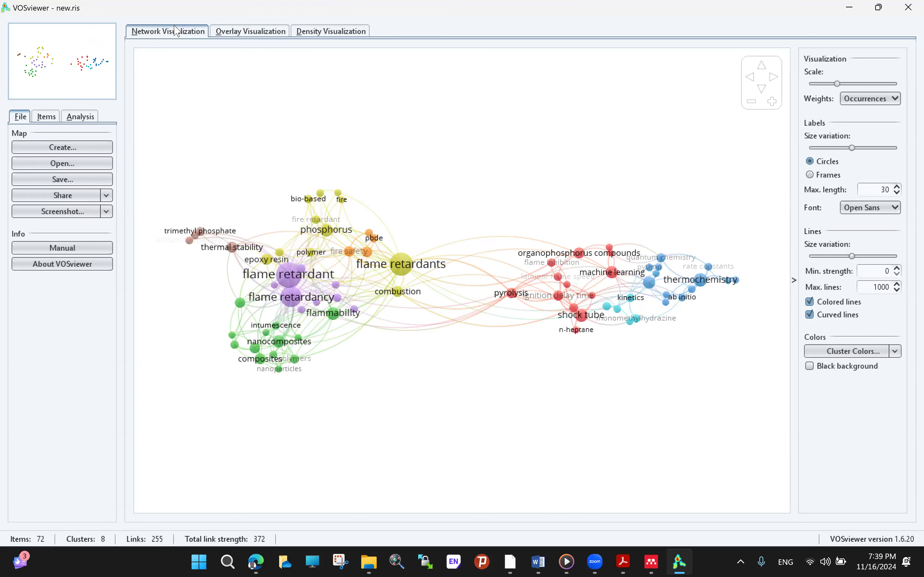
{"action": "left_click", "coordinate": [233, 32]}
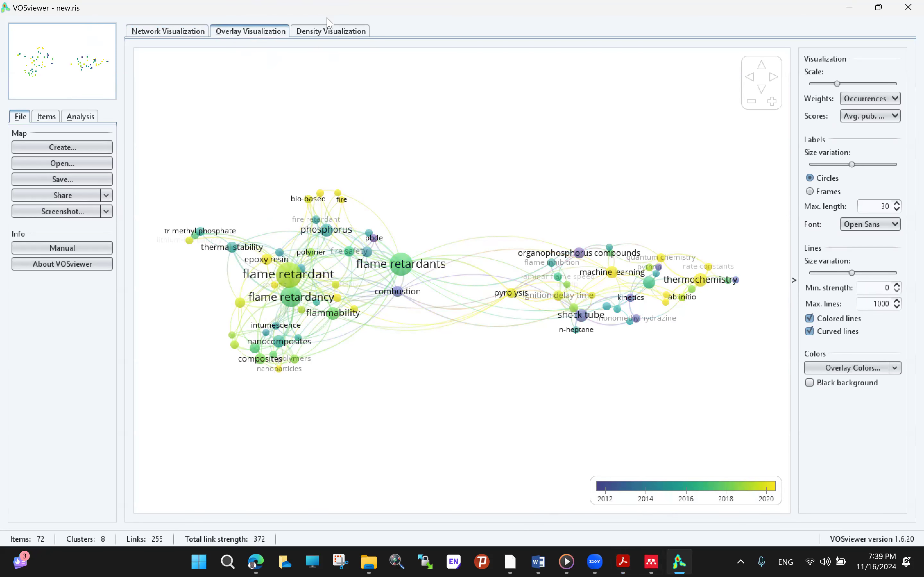
Show the keyword map as a density visualization using cluster density.
{"action": "left_click", "coordinate": [321, 31]}
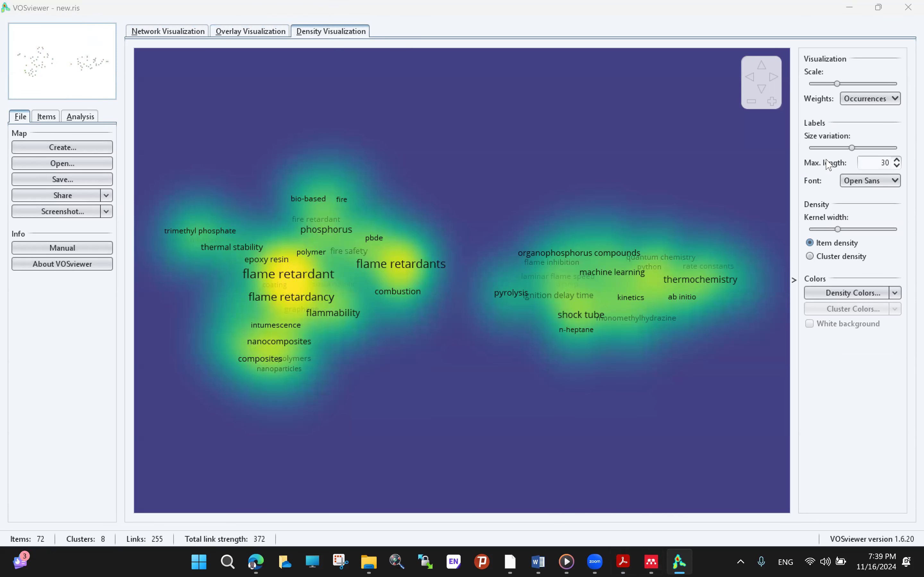
{"action": "left_click", "coordinate": [810, 257]}
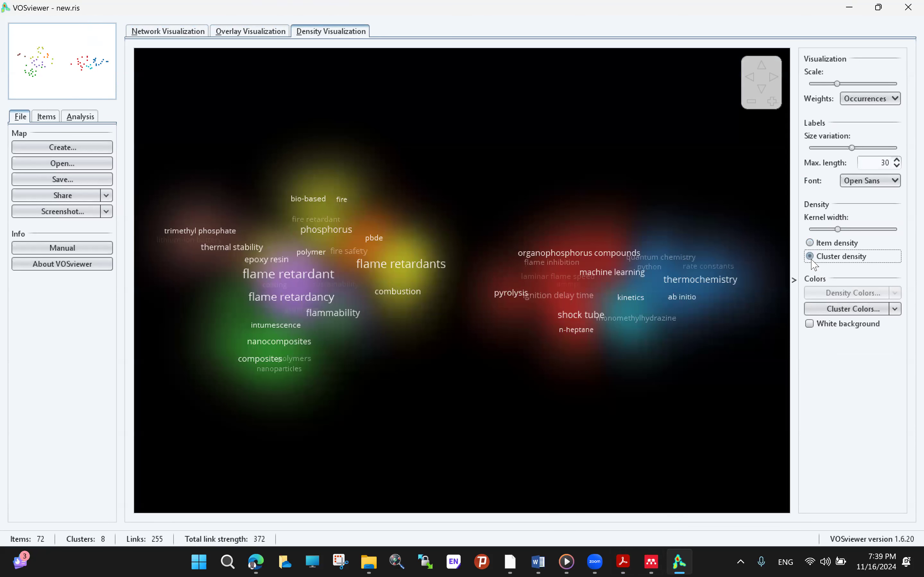
{"action": "key", "text": "Up"}
{"action": "key", "text": "Down"}
{"action": "key", "text": "Up"}
{"action": "key", "text": "Down"}
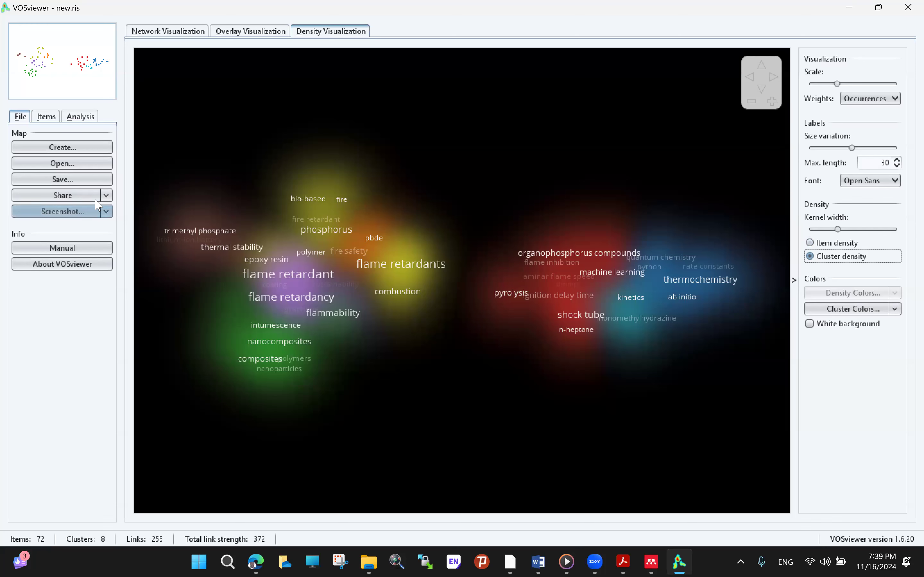
Look through the share destinations, the map saving formats and the screenshot options.
{"action": "left_click", "coordinate": [108, 197]}
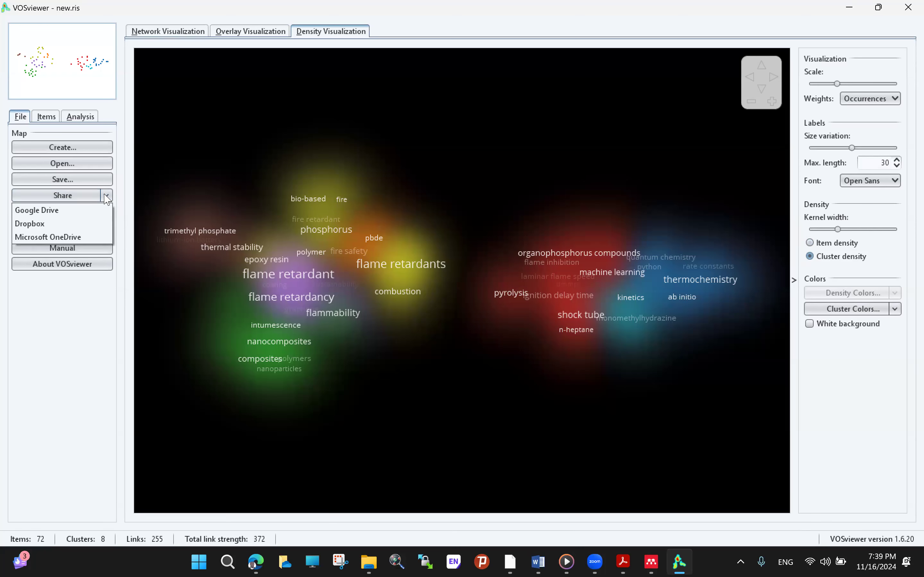
{"action": "left_click", "coordinate": [74, 297]}
{"action": "left_click", "coordinate": [90, 180]}
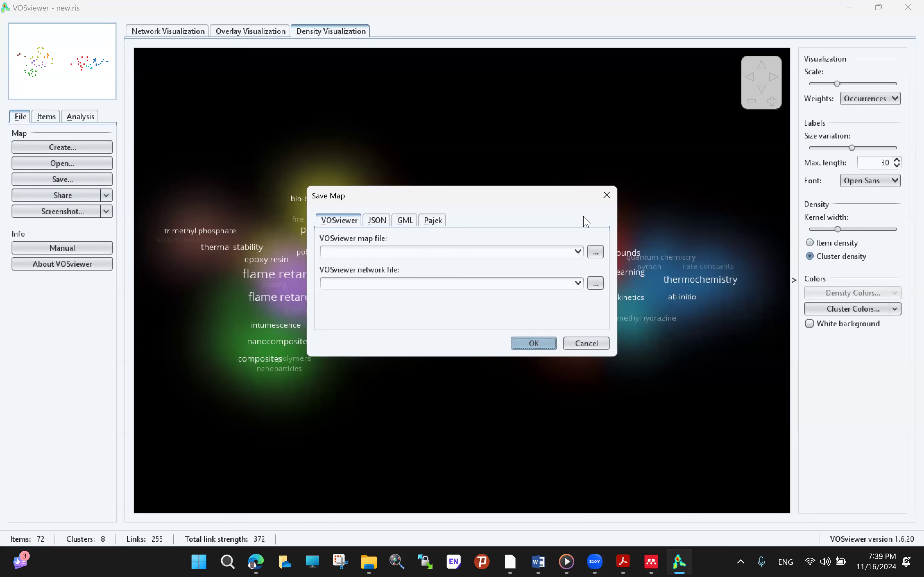
{"action": "left_click", "coordinate": [606, 195]}
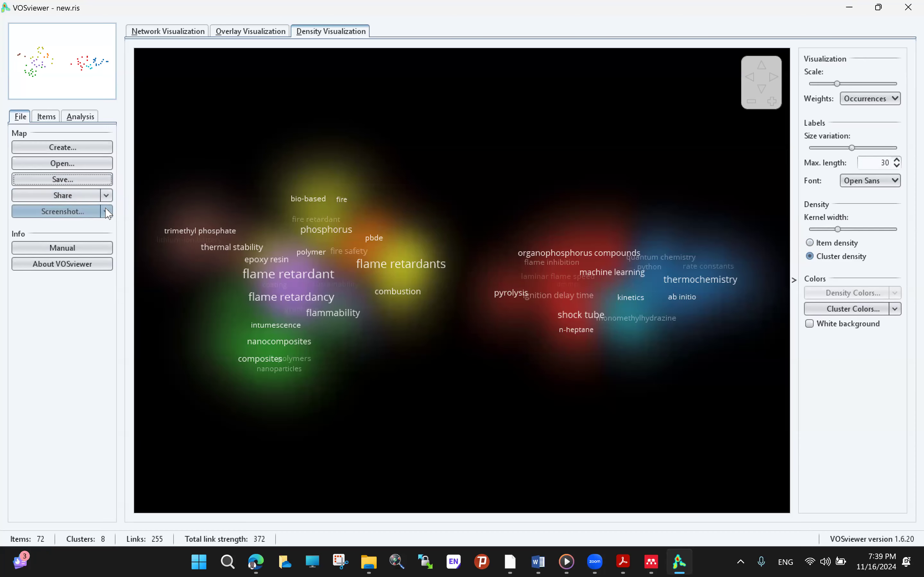
{"action": "left_click", "coordinate": [99, 214]}
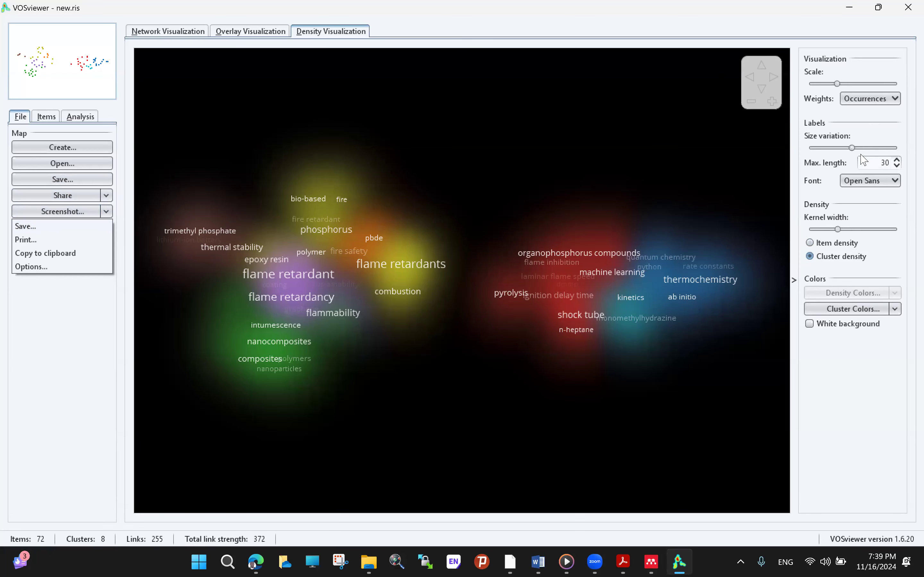
Reduce the label size variation of the density map and set the weights to Total link strength.
{"action": "left_click", "coordinate": [831, 149]}
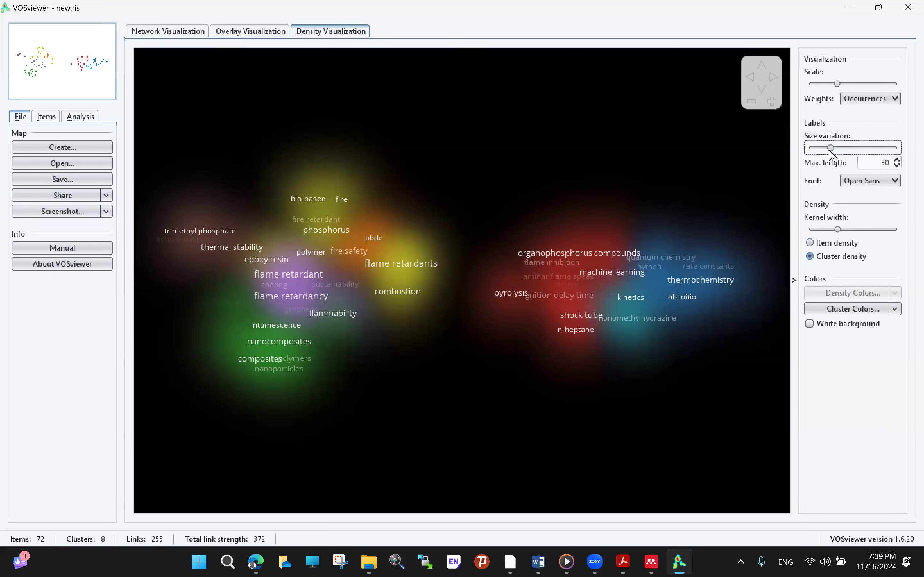
{"action": "left_click", "coordinate": [825, 149]}
{"action": "left_click", "coordinate": [861, 99]}
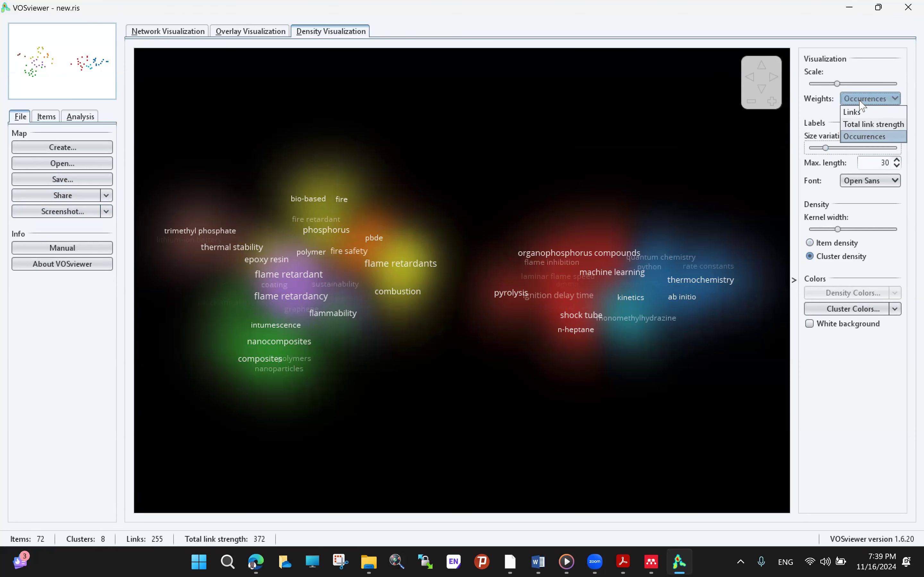
{"action": "left_click", "coordinate": [853, 122]}
Try a scale of 0.83 for the density map, and enlarge the scale past the middle of its range.
{"action": "left_click", "coordinate": [828, 84]}
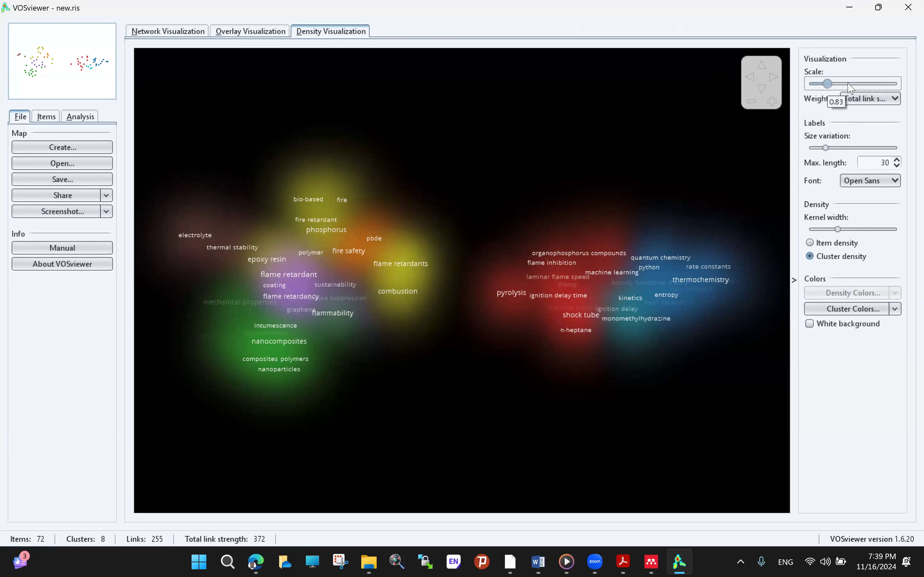
{"action": "left_click_drag", "start_coordinate": [829, 84], "coordinate": [855, 84]}
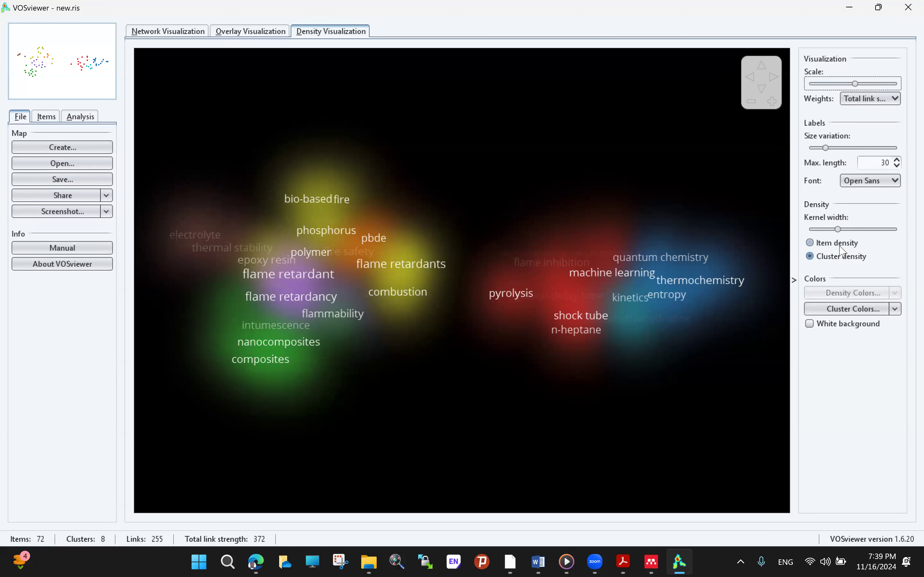
Try item density on the density map, look at its density color options, and return to cluster density.
{"action": "left_click", "coordinate": [840, 245]}
{"action": "left_click", "coordinate": [896, 294]}
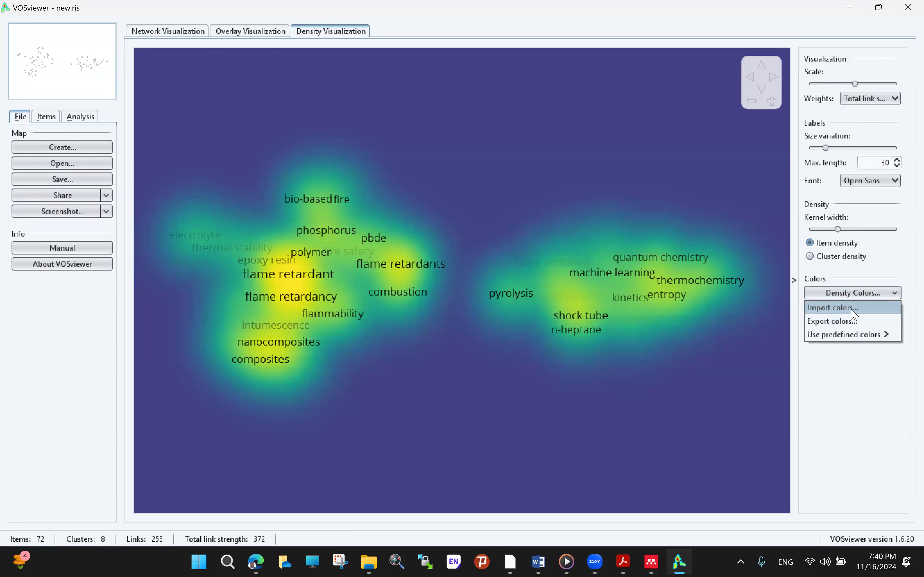
{"action": "left_click", "coordinate": [844, 380]}
{"action": "left_click", "coordinate": [895, 293]}
{"action": "left_click", "coordinate": [816, 352]}
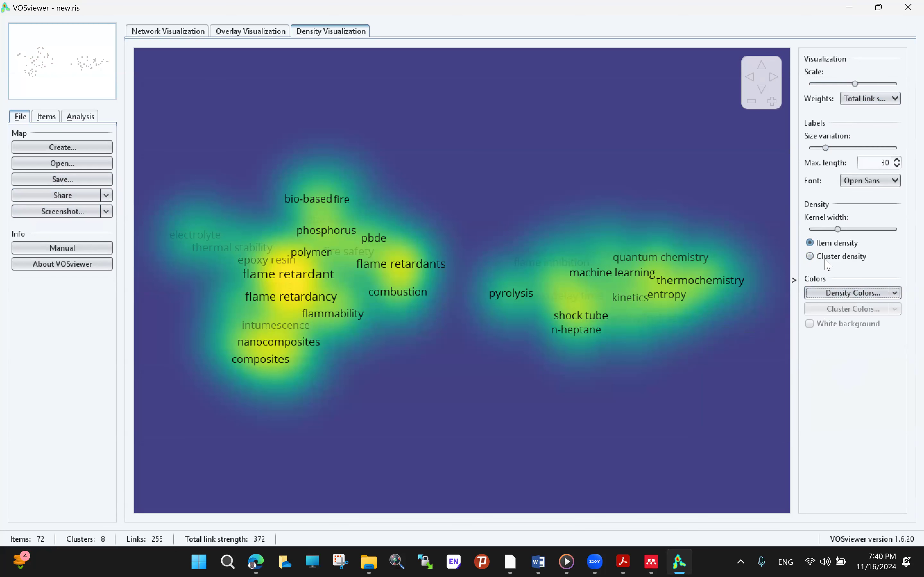
{"action": "left_click", "coordinate": [834, 261]}
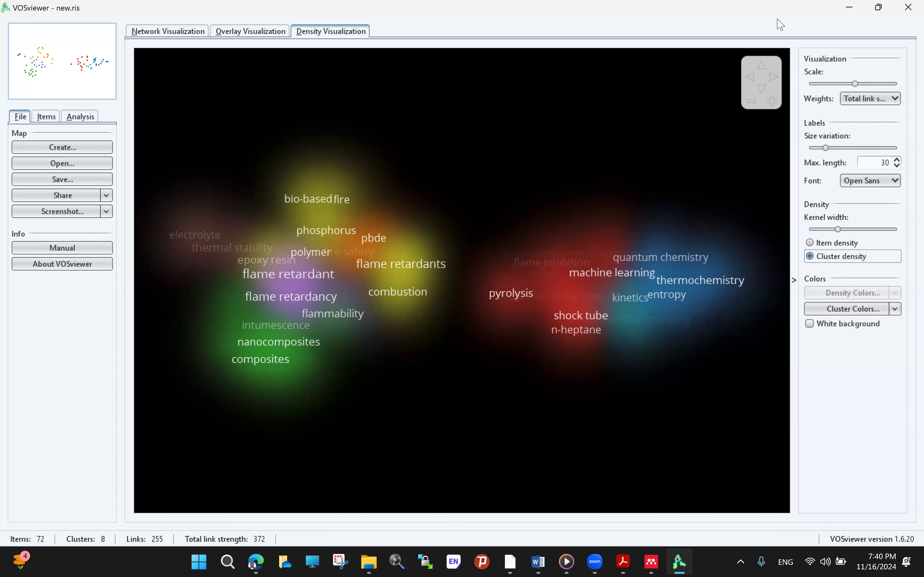
Show the overlay visualization with labels in the Fira Sans font and increase the label size variation to past the middle of its range.
{"action": "left_click", "coordinate": [250, 32]}
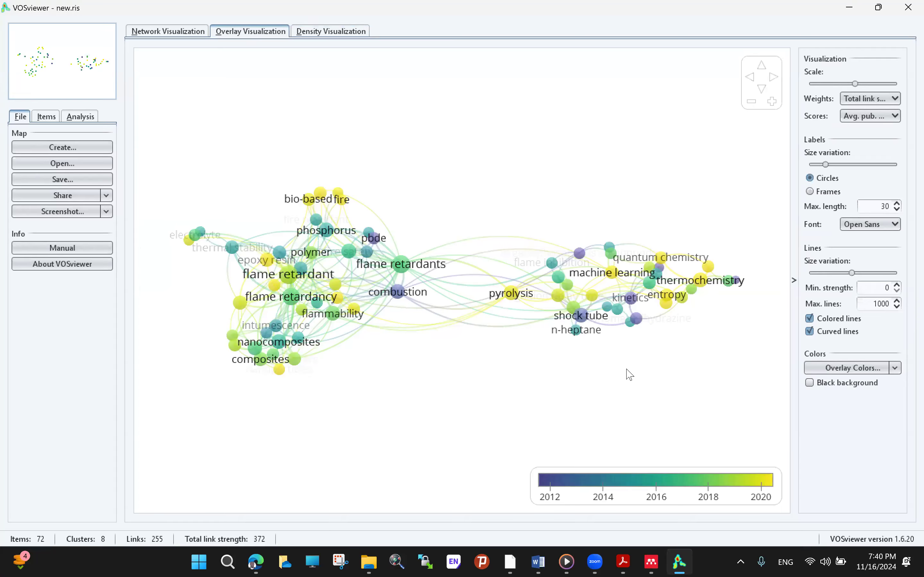
{"action": "left_click", "coordinate": [872, 225]}
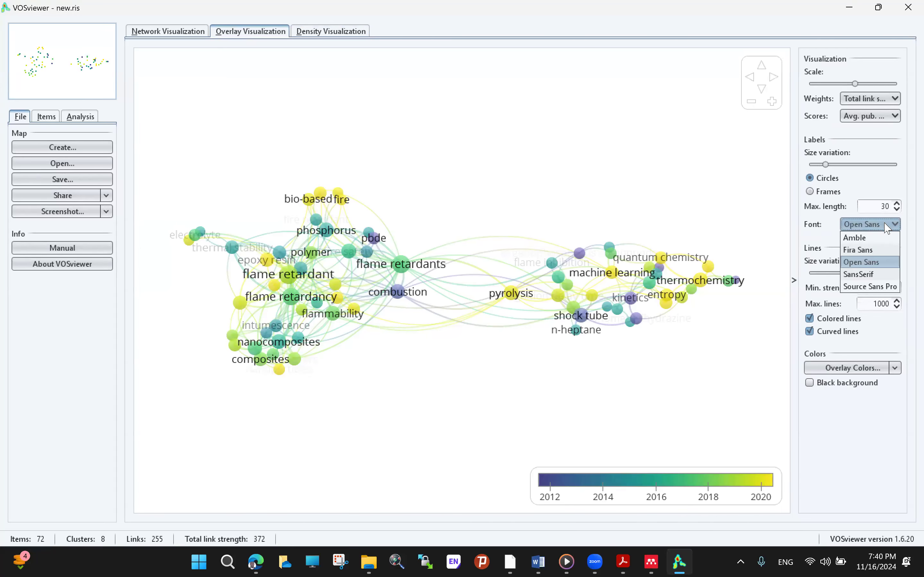
{"action": "left_click", "coordinate": [866, 249]}
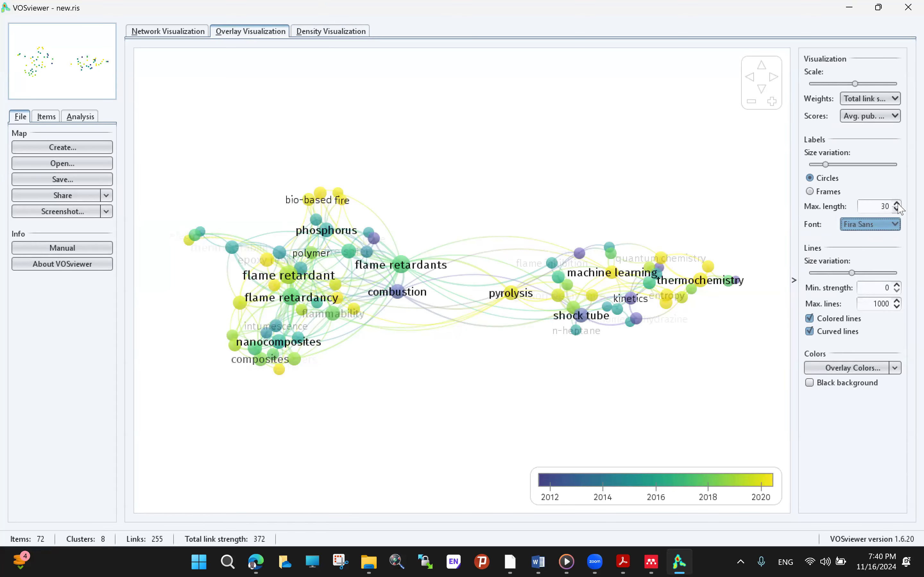
{"action": "left_click", "coordinate": [895, 225]}
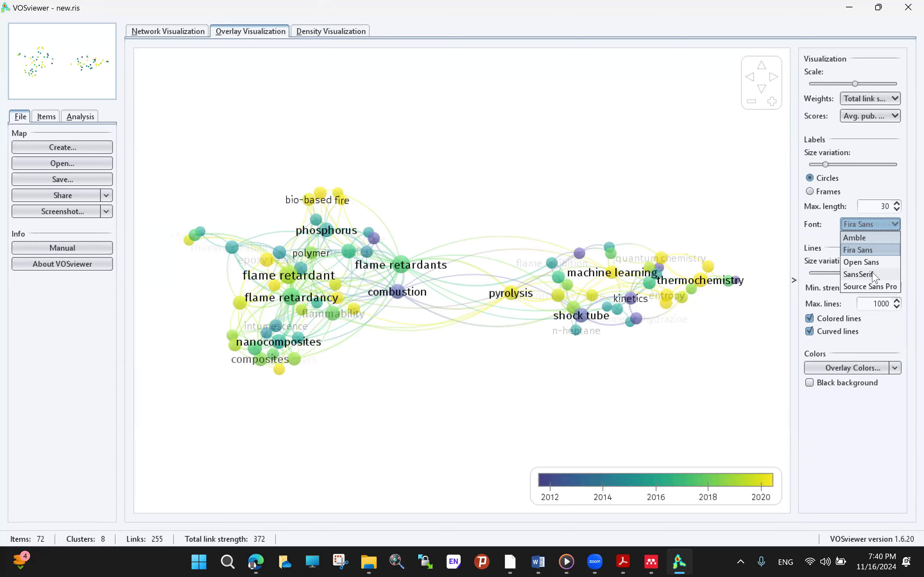
{"action": "left_click", "coordinate": [871, 181]}
{"action": "left_click_drag", "start_coordinate": [826, 164], "coordinate": [867, 165]}
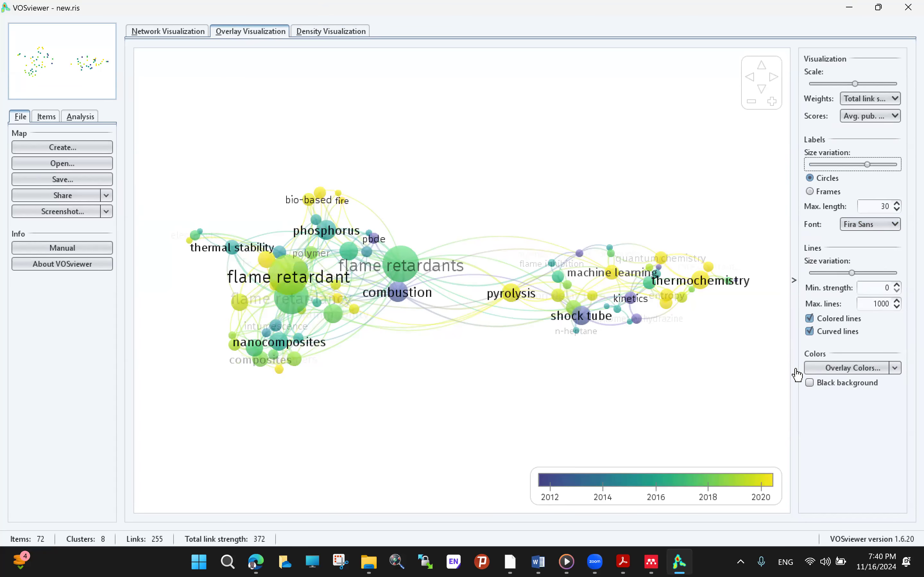
Try a black background on the overlay map and restore the white one.
{"action": "left_click", "coordinate": [810, 383]}
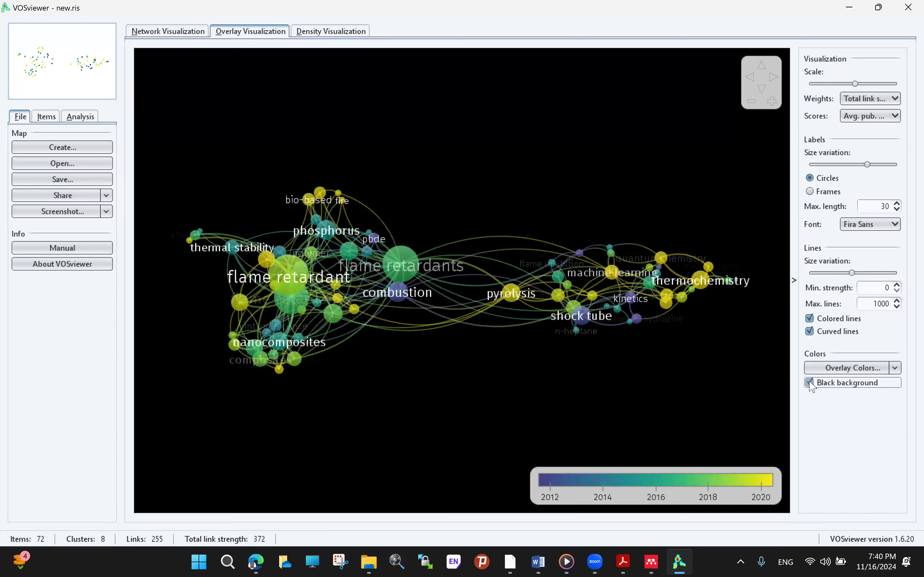
{"action": "left_click", "coordinate": [810, 383]}
{"action": "scroll", "coordinate": [218, 189], "scroll_direction": "up", "scroll_amount": 1}
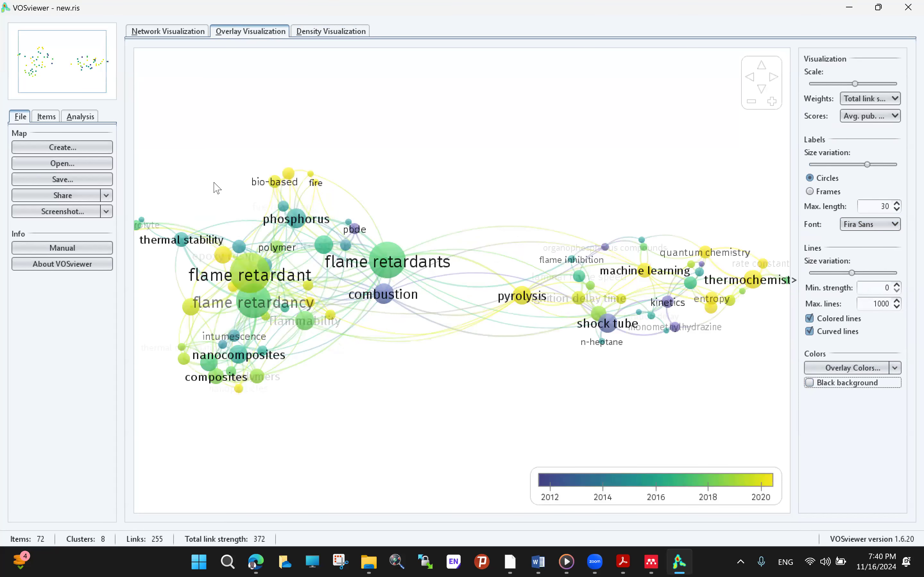
{"action": "scroll", "coordinate": [217, 188], "scroll_direction": "down", "scroll_amount": 1}
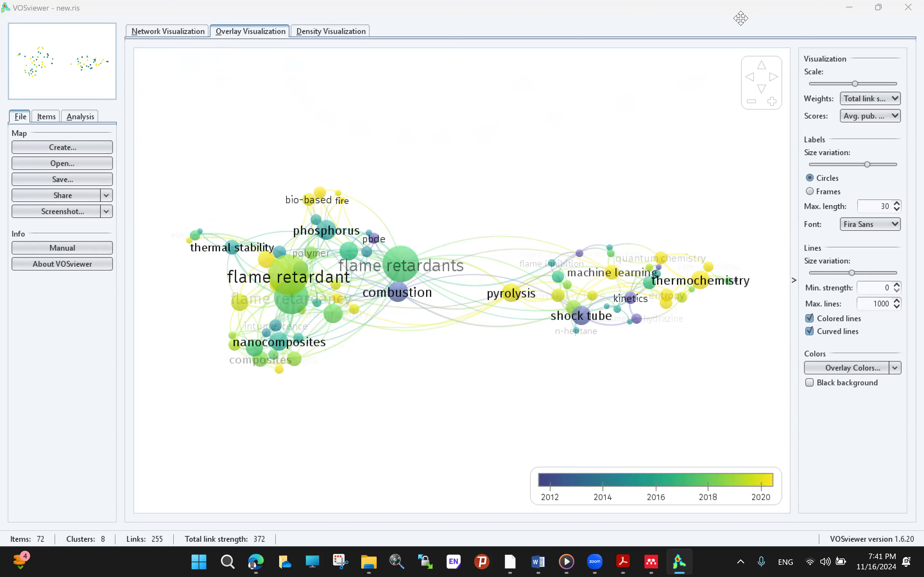
Start a new map from bibliographic data in the network view, reading the reference manager RIS file new.ris.
{"action": "left_click", "coordinate": [167, 30]}
{"action": "left_click", "coordinate": [65, 148]}
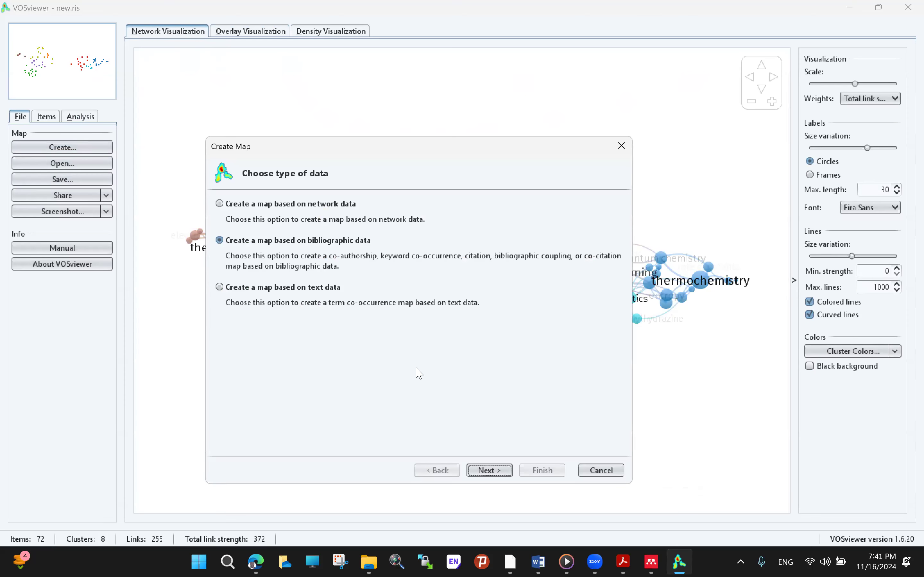
{"action": "left_click", "coordinate": [494, 471]}
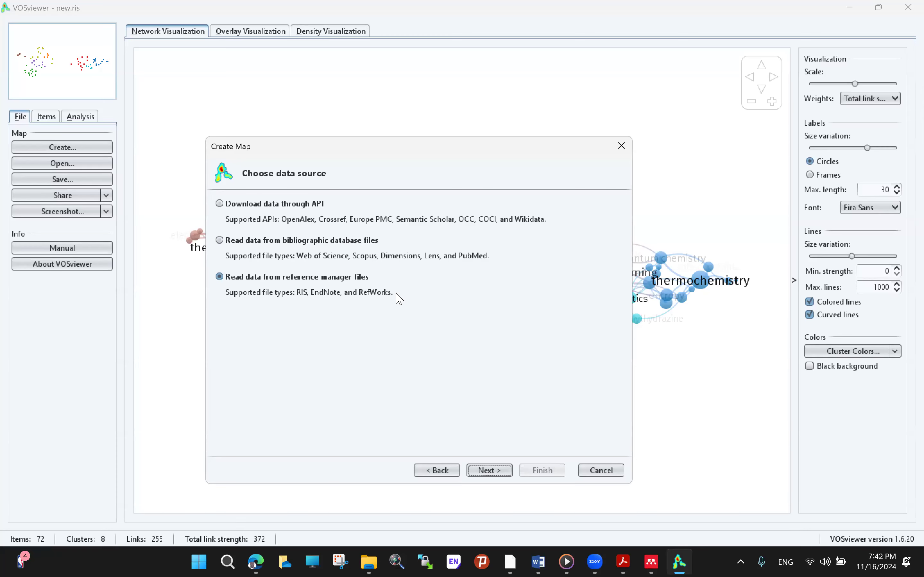
{"action": "left_click", "coordinate": [652, 562]}
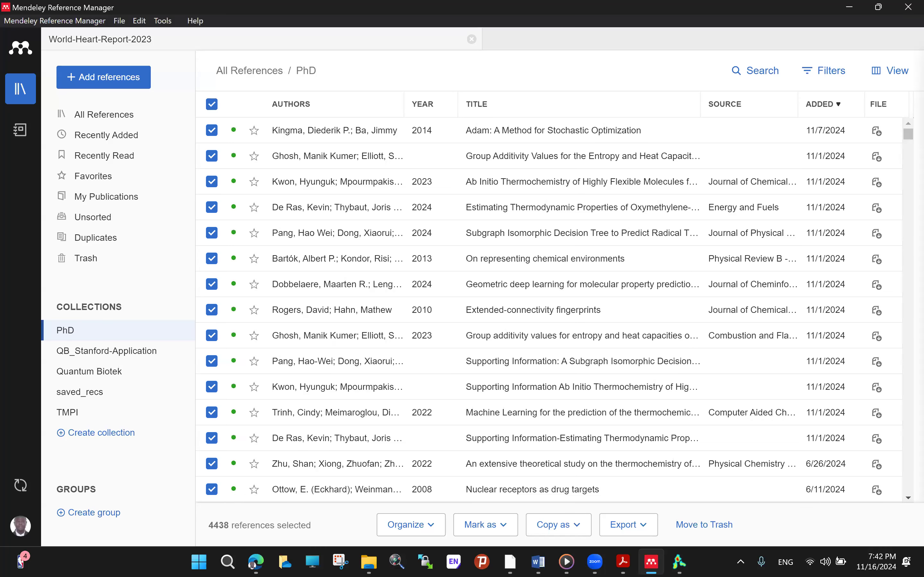
{"action": "left_click", "coordinate": [651, 562]}
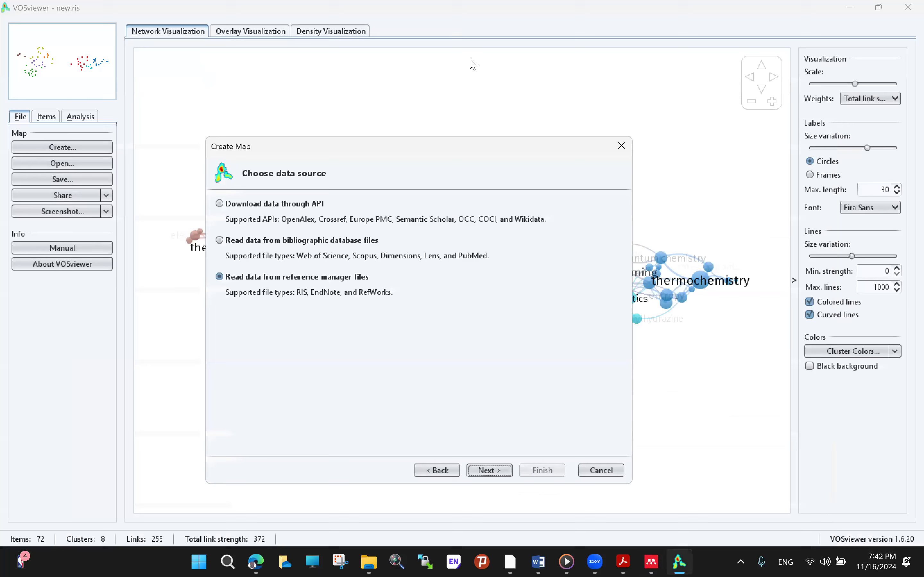
{"action": "left_click", "coordinate": [490, 471]}
{"action": "left_click", "coordinate": [489, 471]}
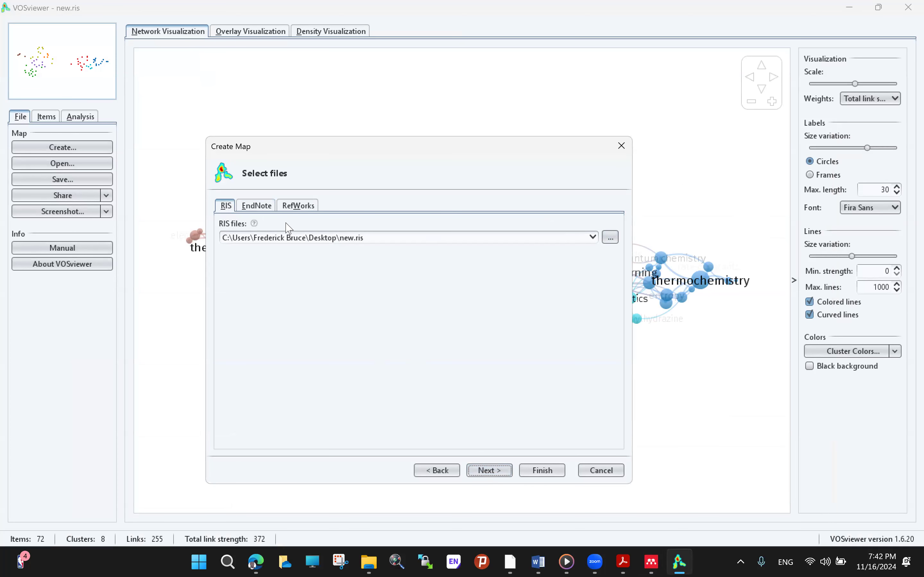
{"action": "left_click", "coordinate": [489, 471]}
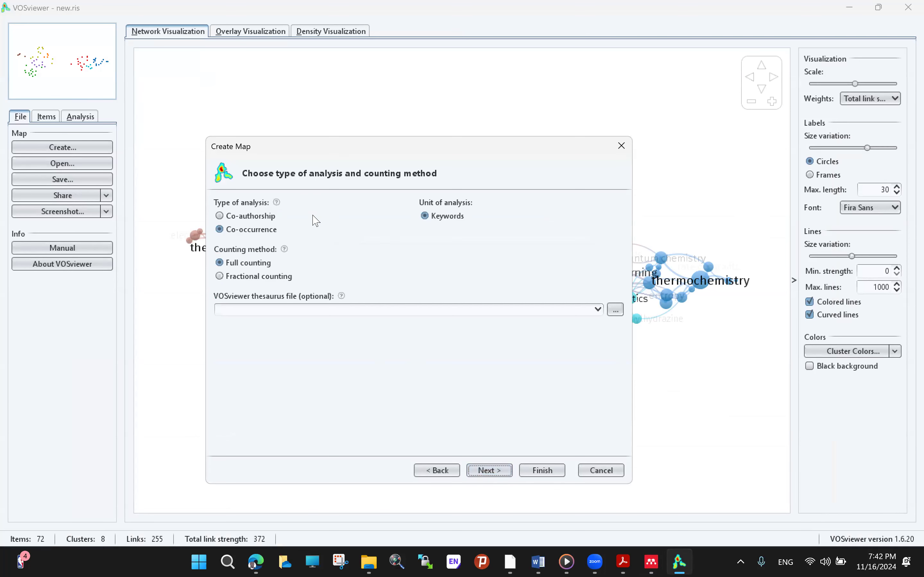
Set up a keyword co-occurrence analysis with full counting and a minimum of 2 occurrences per keyword.
{"action": "left_click", "coordinate": [249, 220]}
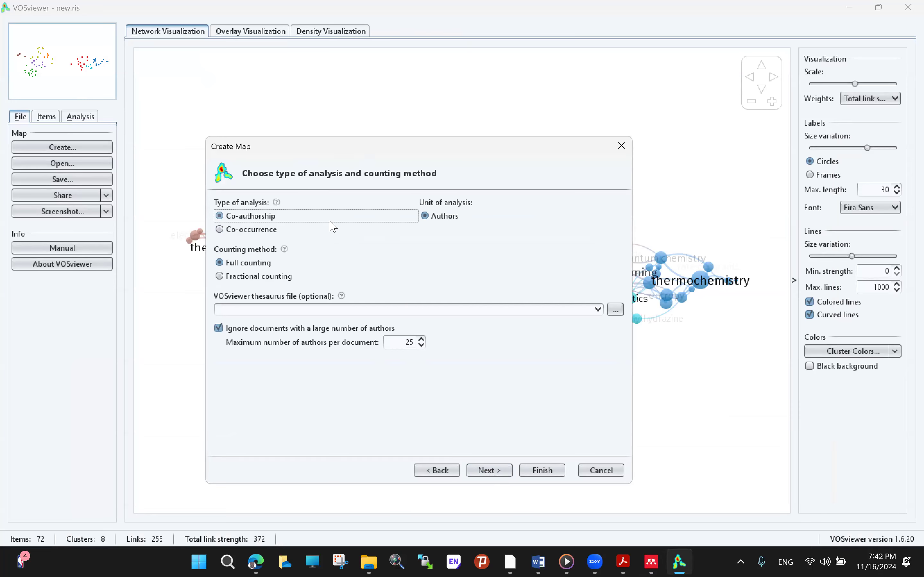
{"action": "left_click", "coordinate": [223, 230]}
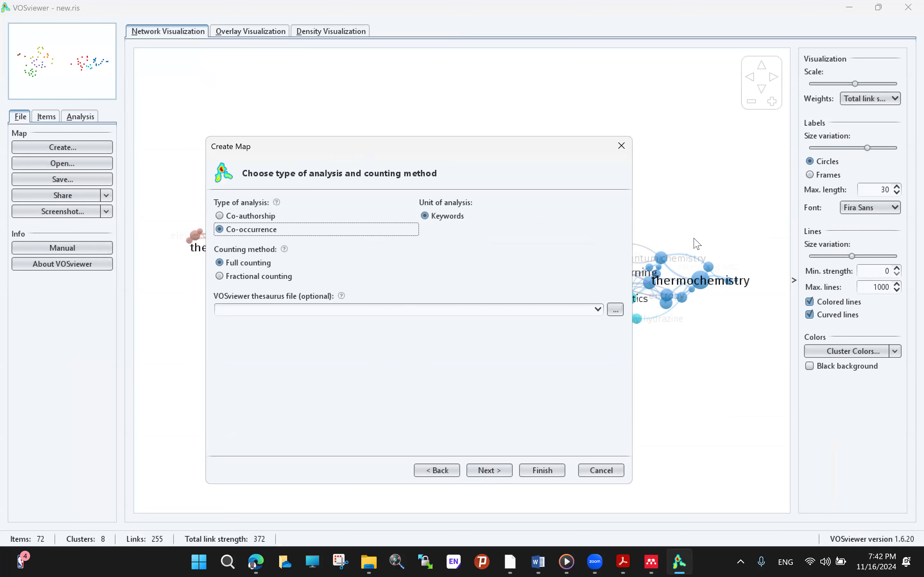
{"action": "left_click", "coordinate": [507, 476]}
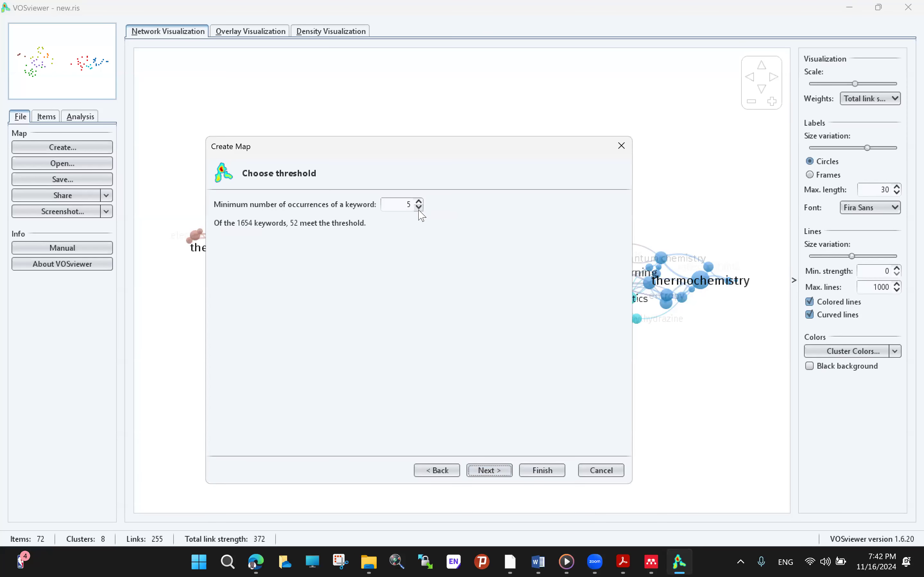
{"action": "left_click", "coordinate": [419, 207]}
{"action": "left_click", "coordinate": [419, 207]}
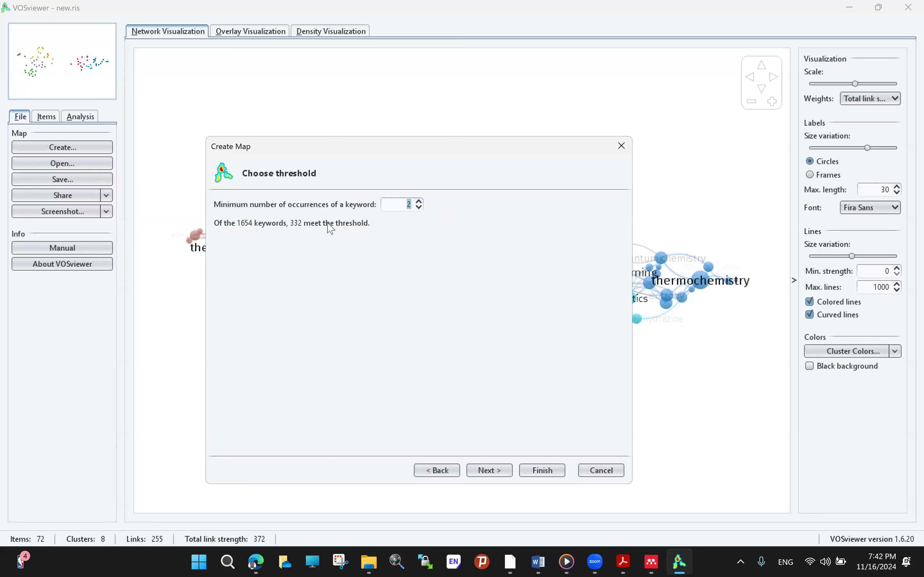
{"action": "left_click", "coordinate": [491, 472]}
{"action": "left_click", "coordinate": [503, 472]}
Examine the selected keywords down to those with the lowest total link strength, trying out the selection of a few of them.
{"action": "scroll", "coordinate": [454, 268], "scroll_direction": "down", "scroll_amount": 1}
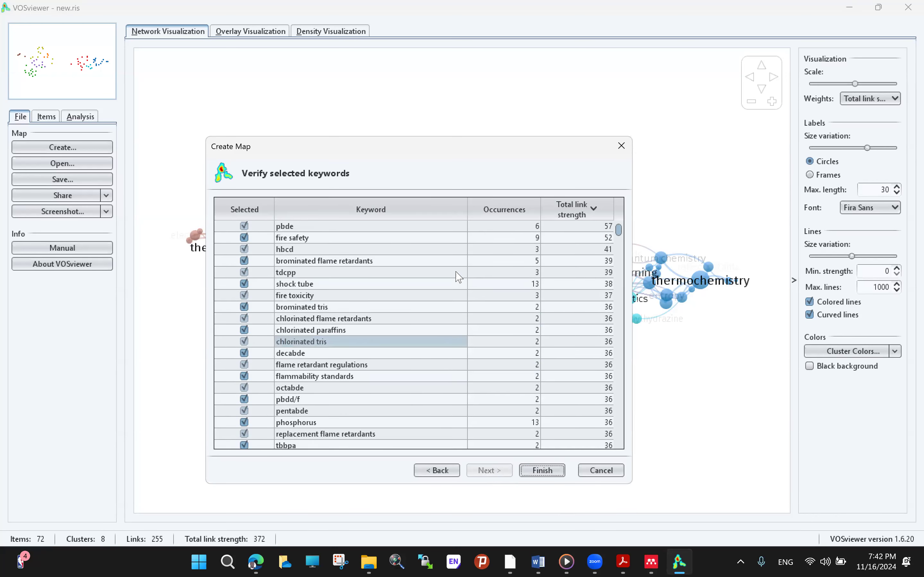
{"action": "scroll", "coordinate": [365, 258], "scroll_direction": "up", "scroll_amount": 1}
{"action": "scroll", "coordinate": [377, 251], "scroll_direction": "down", "scroll_amount": 9}
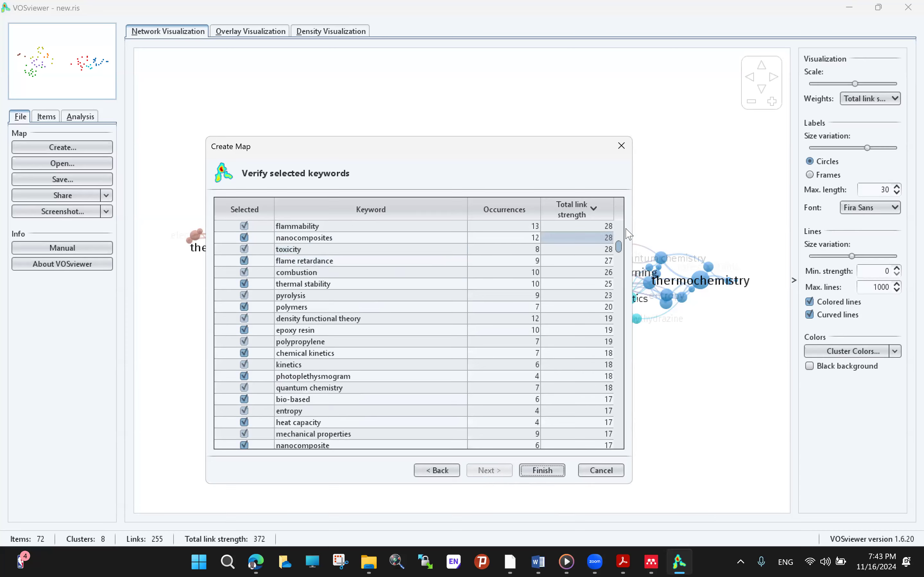
{"action": "scroll", "coordinate": [624, 267], "scroll_direction": "down", "scroll_amount": 3}
{"action": "left_click_drag", "start_coordinate": [622, 265], "coordinate": [621, 443]}
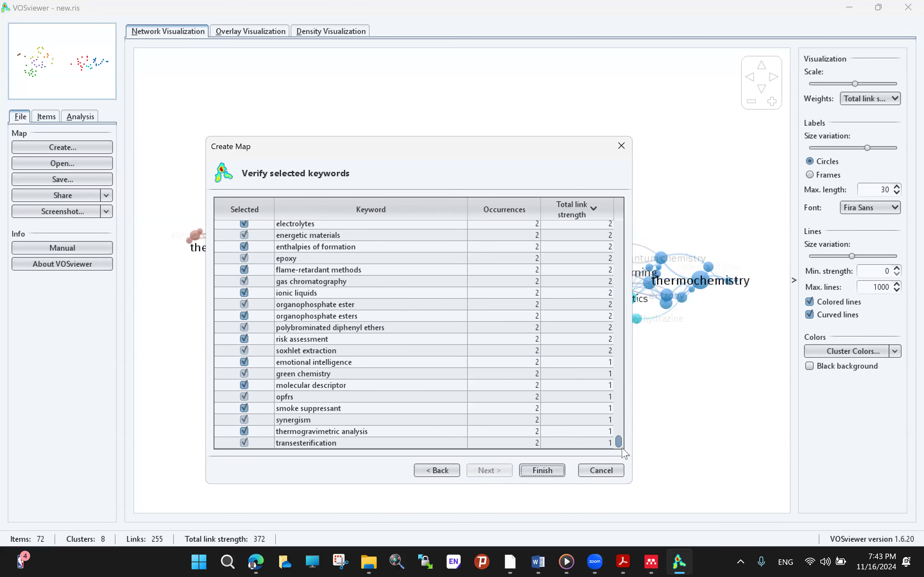
{"action": "left_click", "coordinate": [245, 363]}
{"action": "left_click", "coordinate": [245, 350]}
{"action": "left_click", "coordinate": [245, 339]}
{"action": "left_click", "coordinate": [245, 339]}
Generate the keyword map with only the largest set of connected items and show it as an overlay visualization.
{"action": "left_click", "coordinate": [542, 471]}
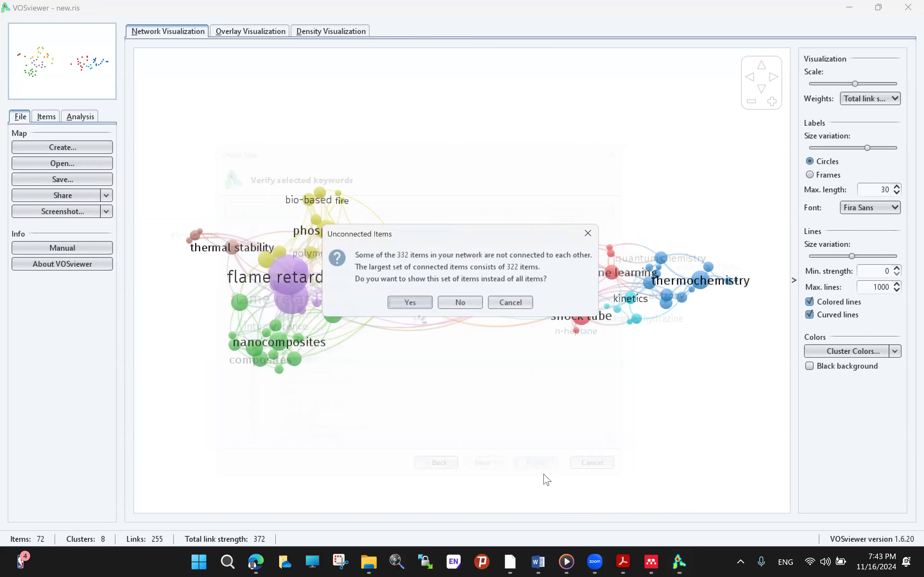
{"action": "left_click", "coordinate": [407, 305]}
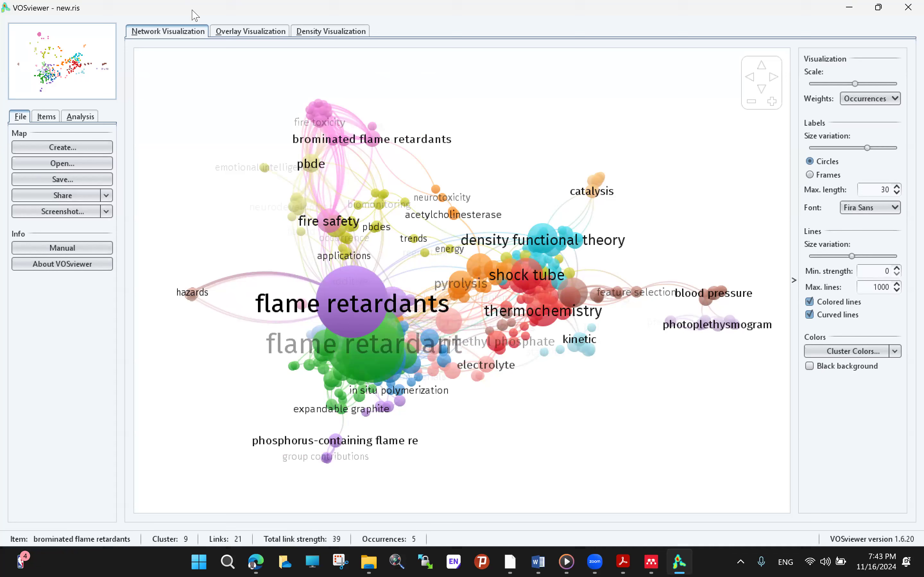
{"action": "left_click", "coordinate": [254, 32]}
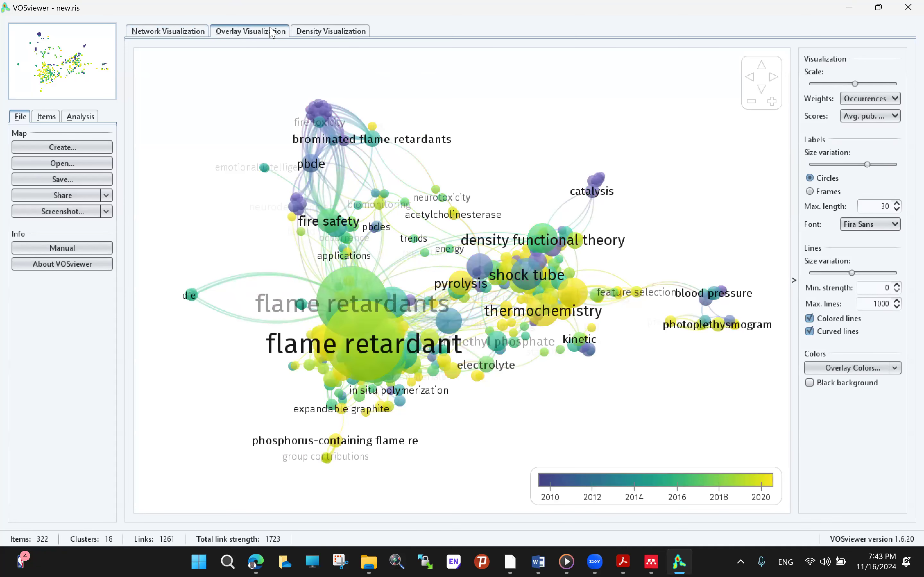
Start saving a screenshot of the overlay map, look through the available image formats and choose TIFF as the file type.
{"action": "left_click", "coordinate": [106, 212]}
{"action": "left_click", "coordinate": [28, 225]}
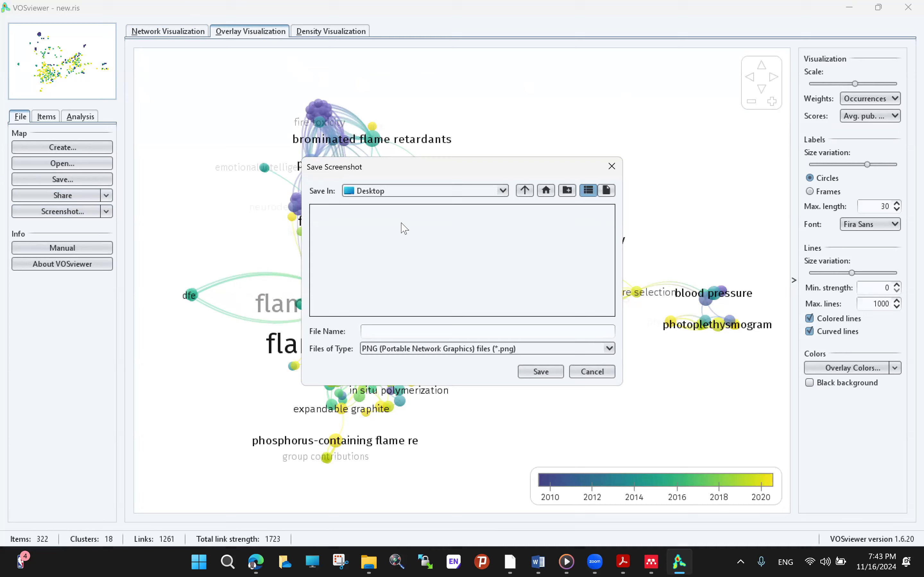
{"action": "left_click", "coordinate": [609, 349]}
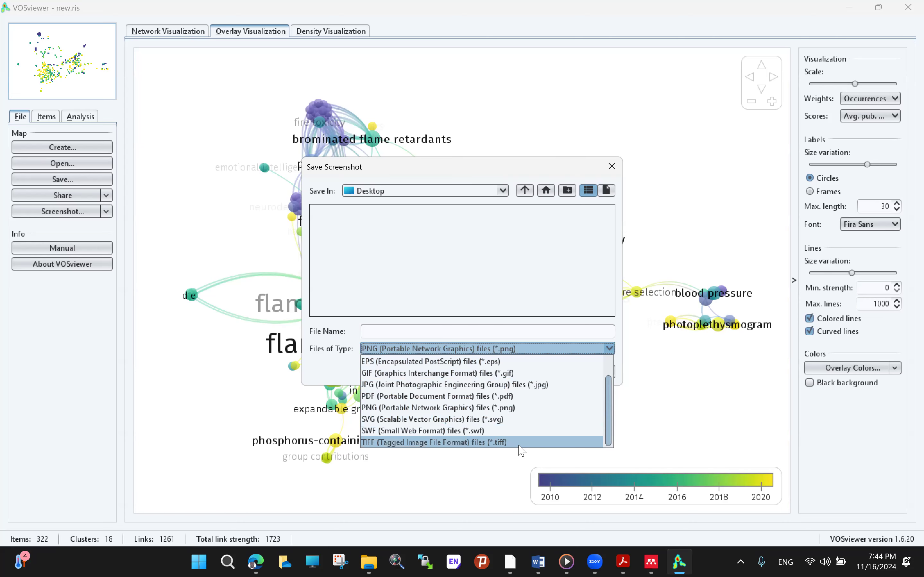
{"action": "mouse_move", "coordinate": [610, 391]}
{"action": "left_mouse_down"}
{"action": "mouse_move", "coordinate": [613, 369]}
{"action": "mouse_move", "coordinate": [613, 389]}
{"action": "left_mouse_up"}
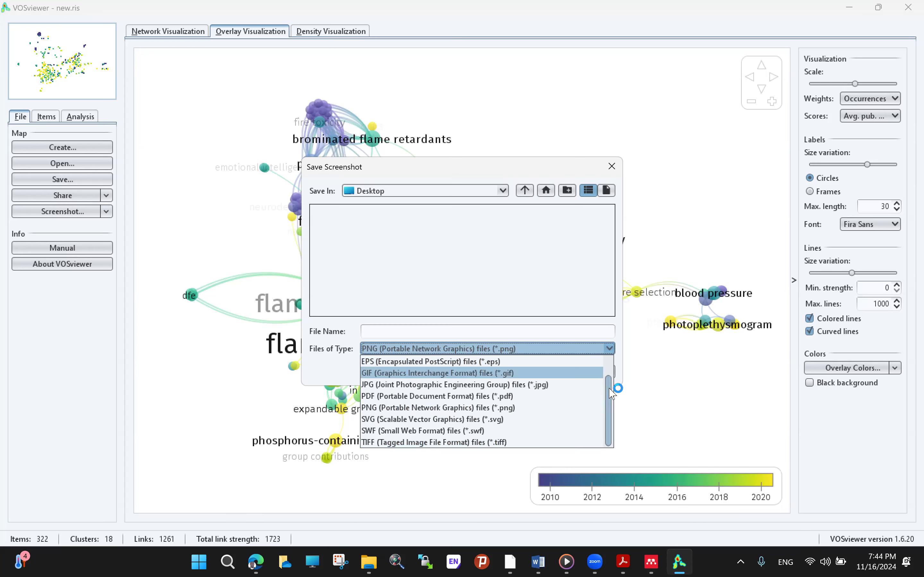
{"action": "left_click_drag", "start_coordinate": [609, 386], "coordinate": [608, 354]}
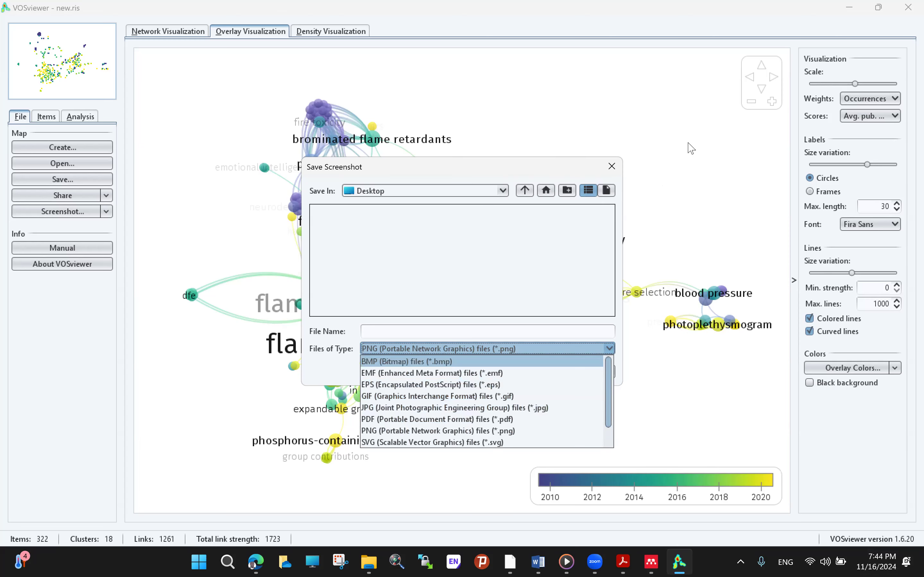
{"action": "scroll", "coordinate": [609, 398], "scroll_direction": "down", "scroll_amount": 1}
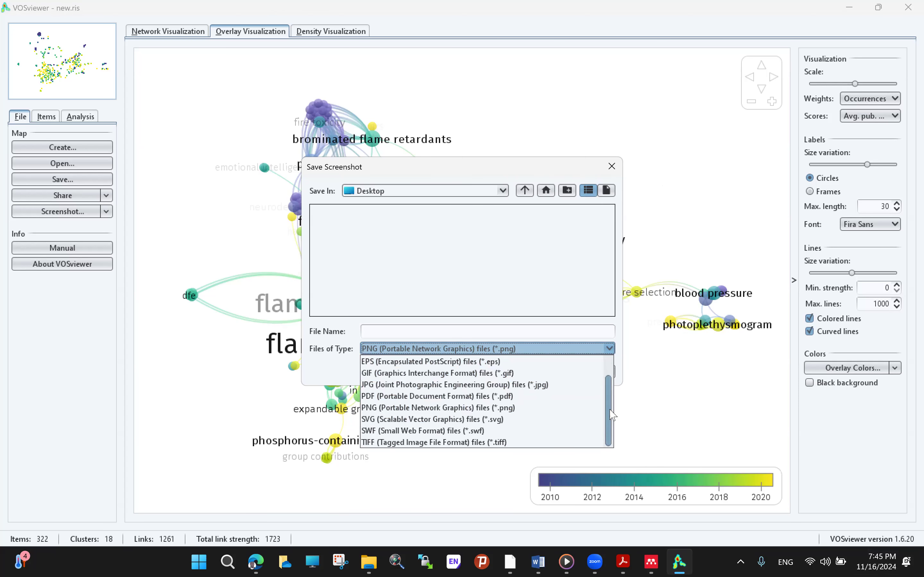
{"action": "scroll", "coordinate": [611, 390], "scroll_direction": "up", "scroll_amount": 1}
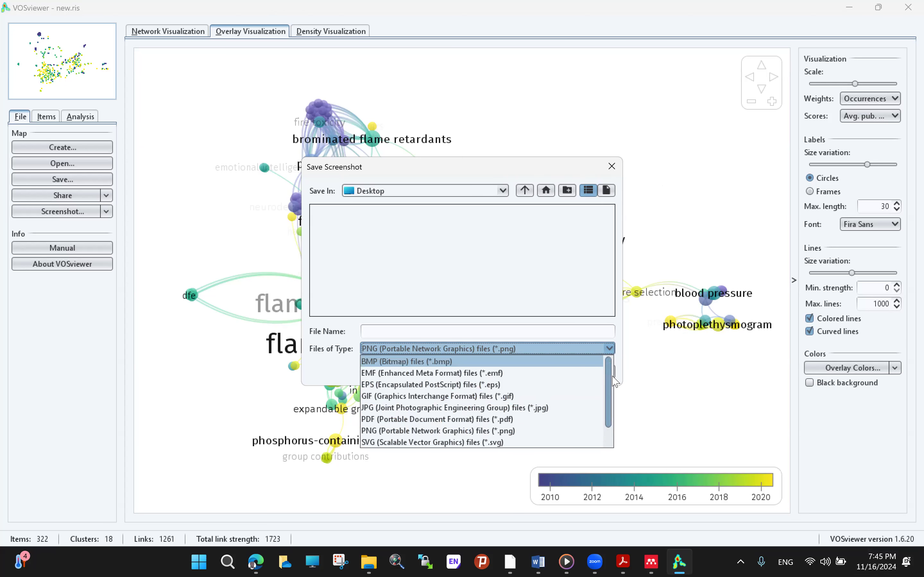
{"action": "scroll", "coordinate": [611, 405], "scroll_direction": "down", "scroll_amount": 1}
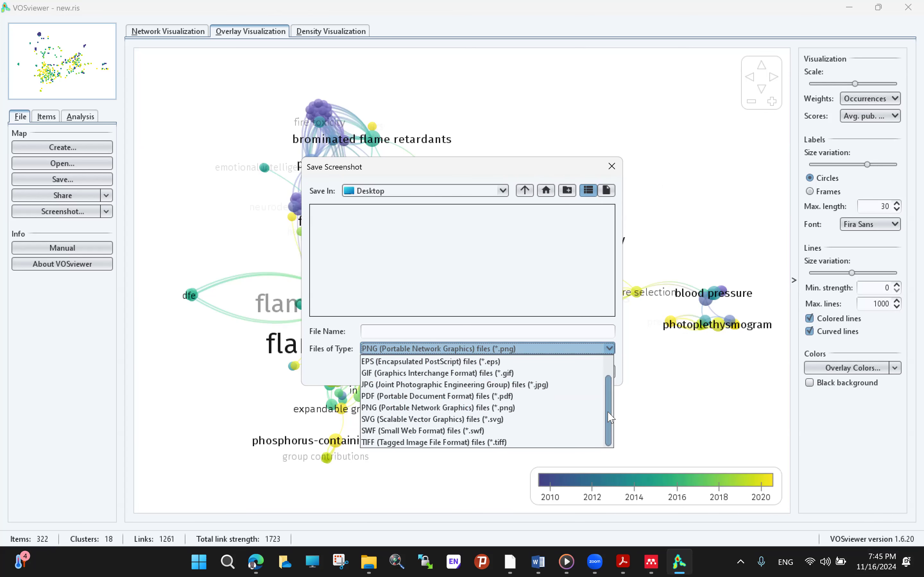
{"action": "left_click_drag", "start_coordinate": [611, 419], "coordinate": [611, 409]}
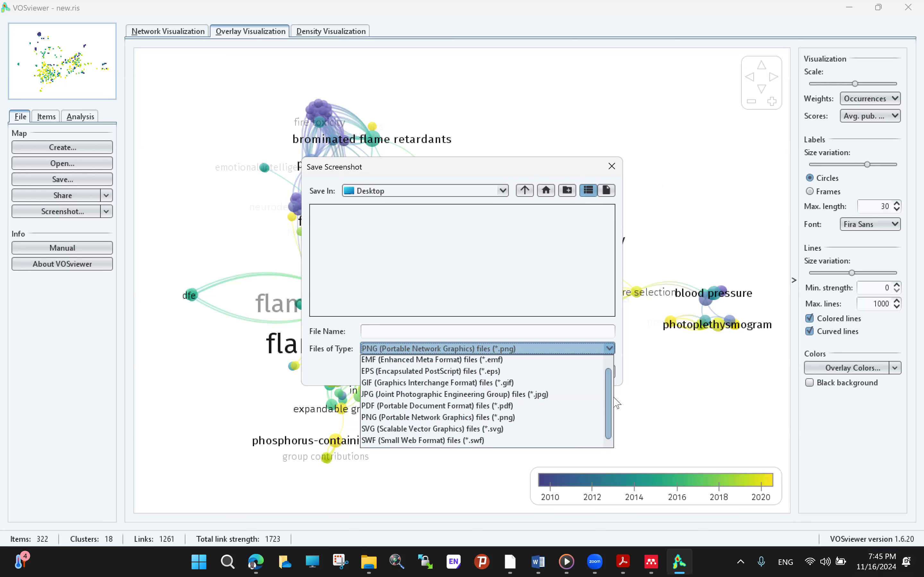
{"action": "scroll", "coordinate": [608, 419], "scroll_direction": "down", "scroll_amount": 1}
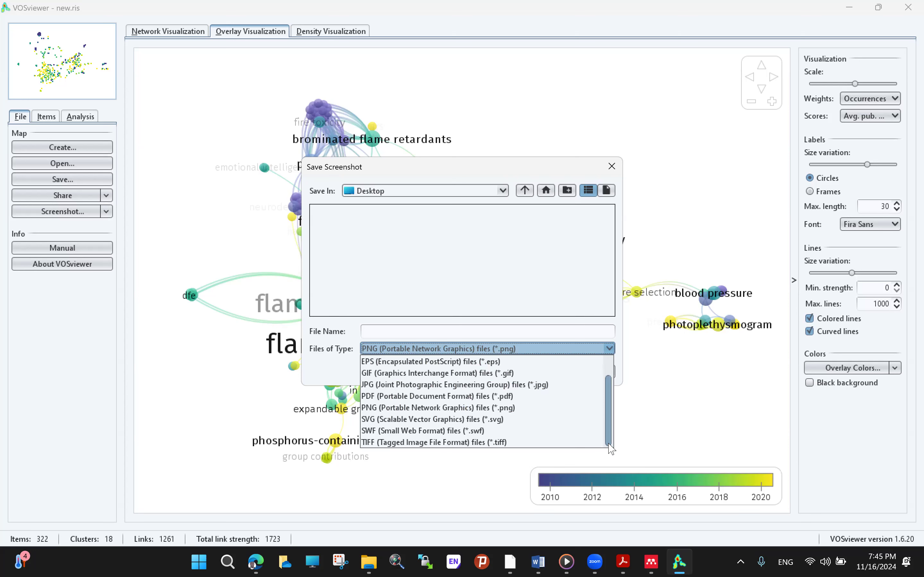
{"action": "left_click", "coordinate": [507, 443]}
Name the screenshot peoplearenotmindingmetoday and save it to the Desktop.
{"action": "left_click", "coordinate": [368, 330]}
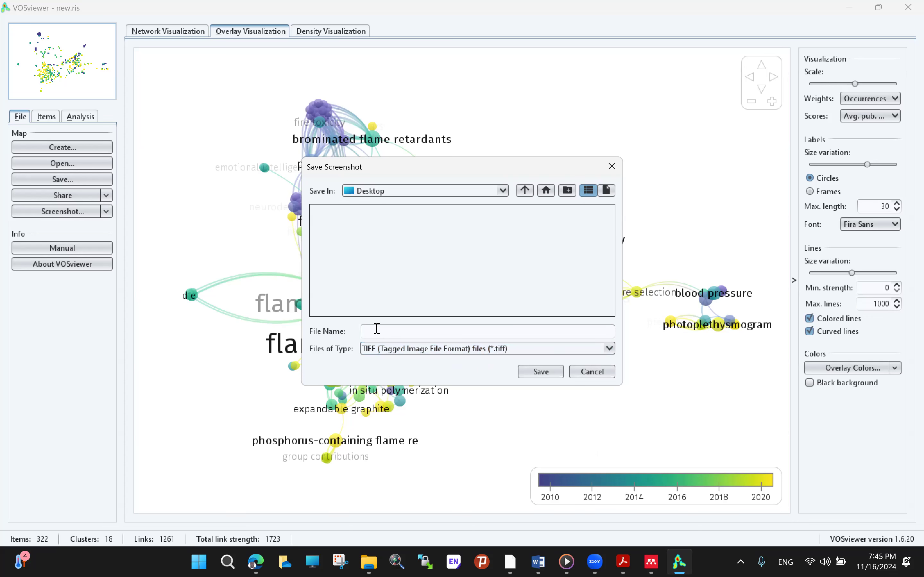
{"action": "type", "text": "peoplearenotmindingmetoday"}
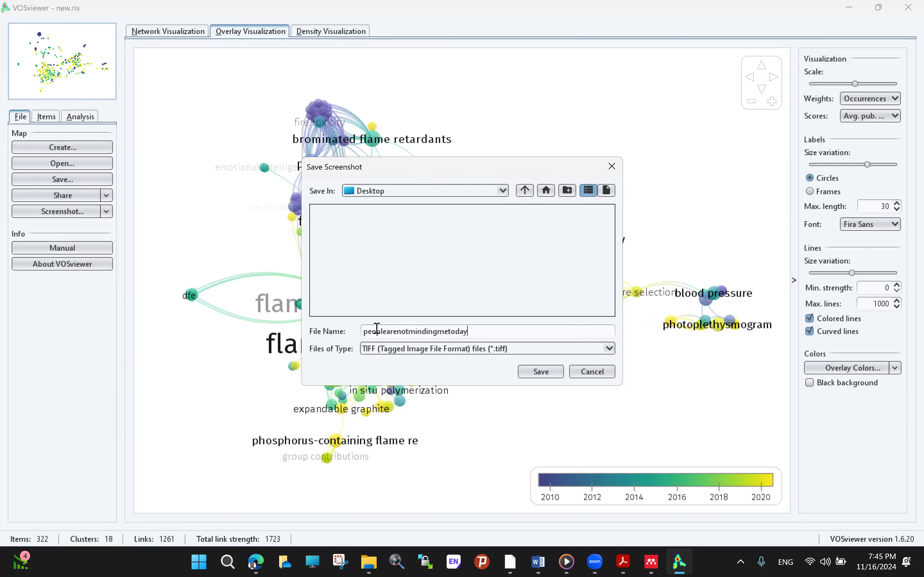
{"action": "left_click", "coordinate": [549, 372]}
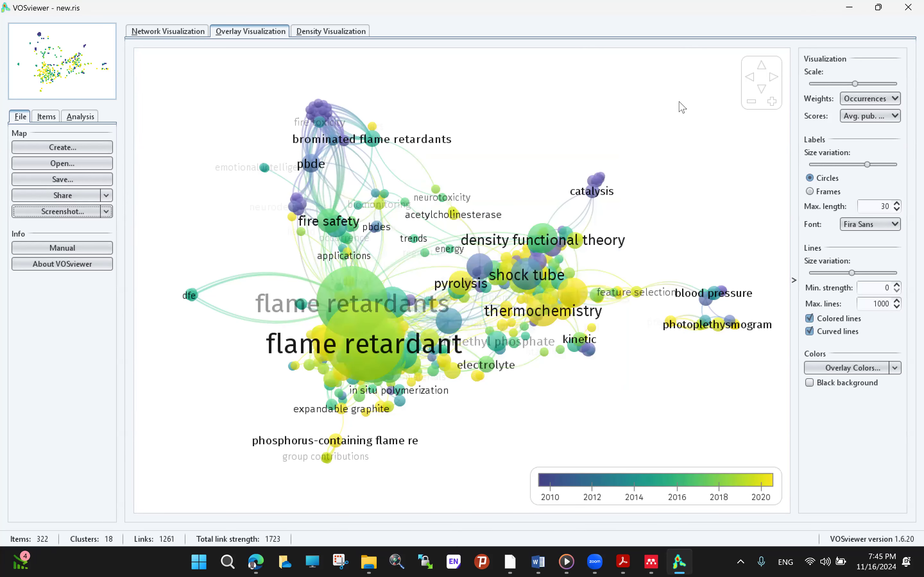
Open the exported peoplearenotmindingmetoday.tiff from the Desktop folder in File Explorer and inspect the map image.
{"action": "mouse_move", "coordinate": [368, 562]}
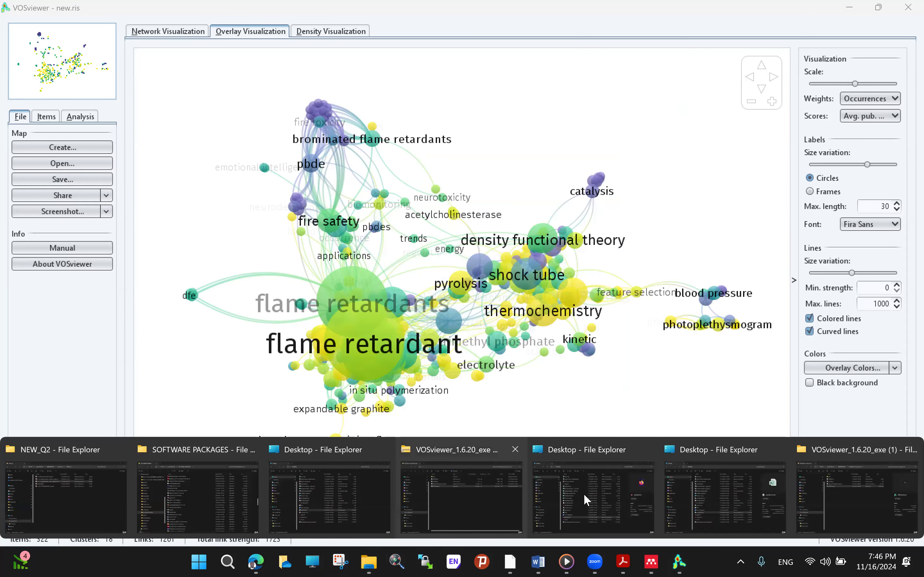
{"action": "left_click", "coordinate": [701, 482]}
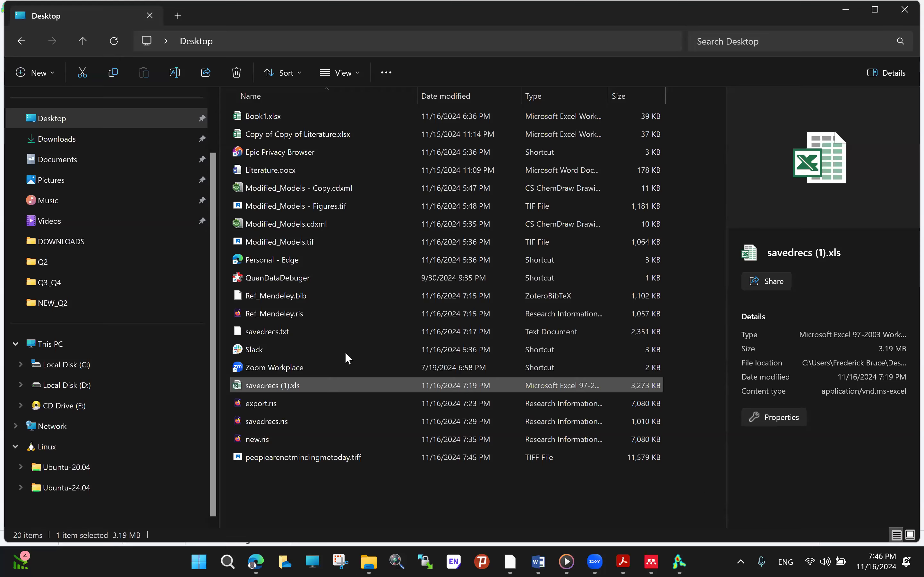
{"action": "double_click", "coordinate": [340, 456]}
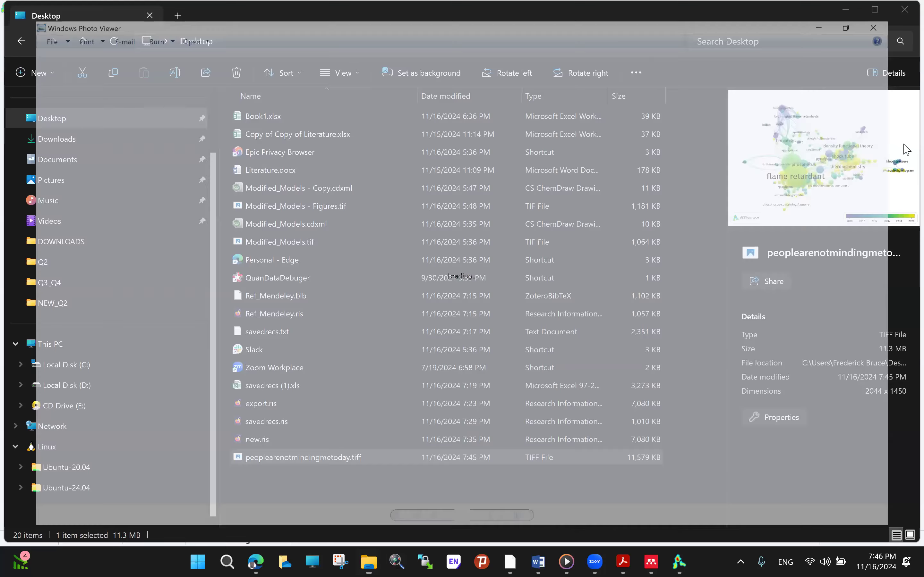
{"action": "scroll", "coordinate": [560, 279], "scroll_direction": "up", "scroll_amount": 1}
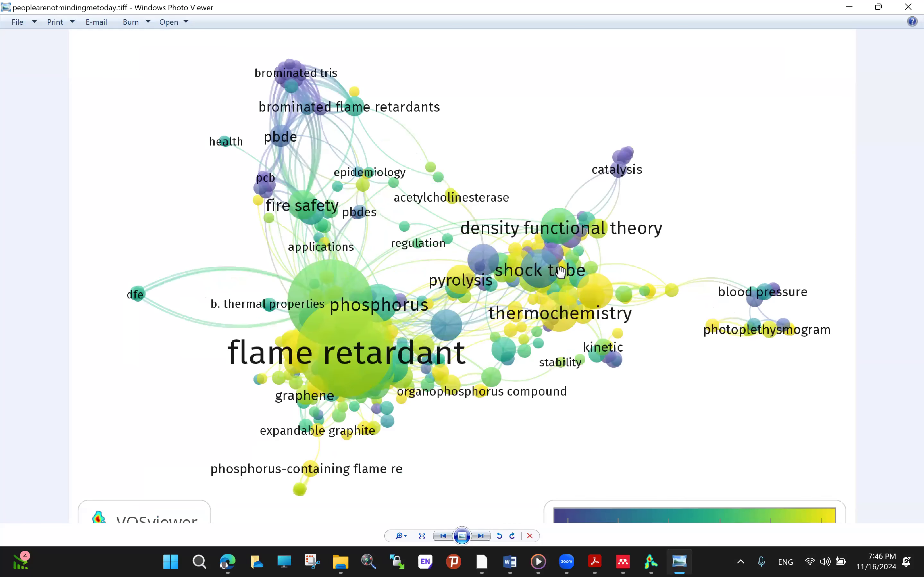
{"action": "scroll", "coordinate": [565, 277], "scroll_direction": "down", "scroll_amount": 1}
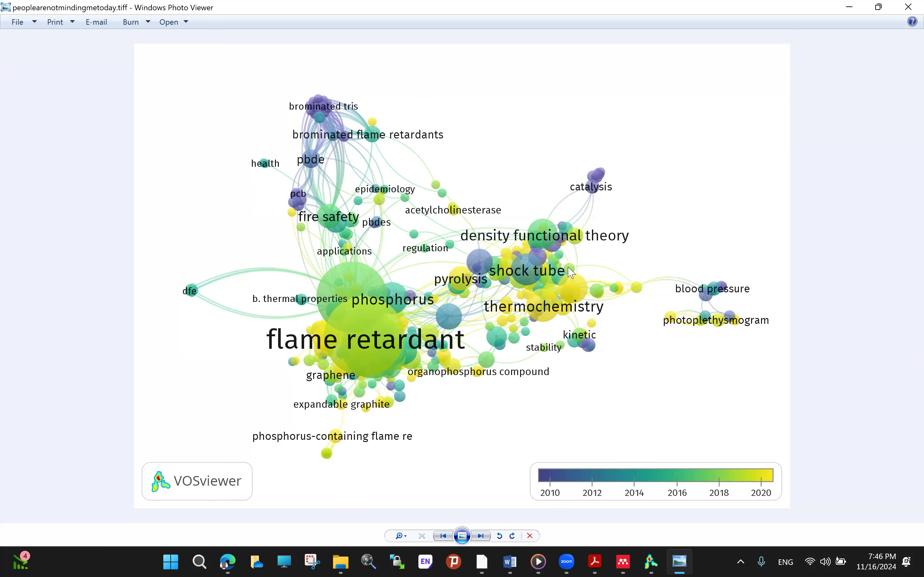
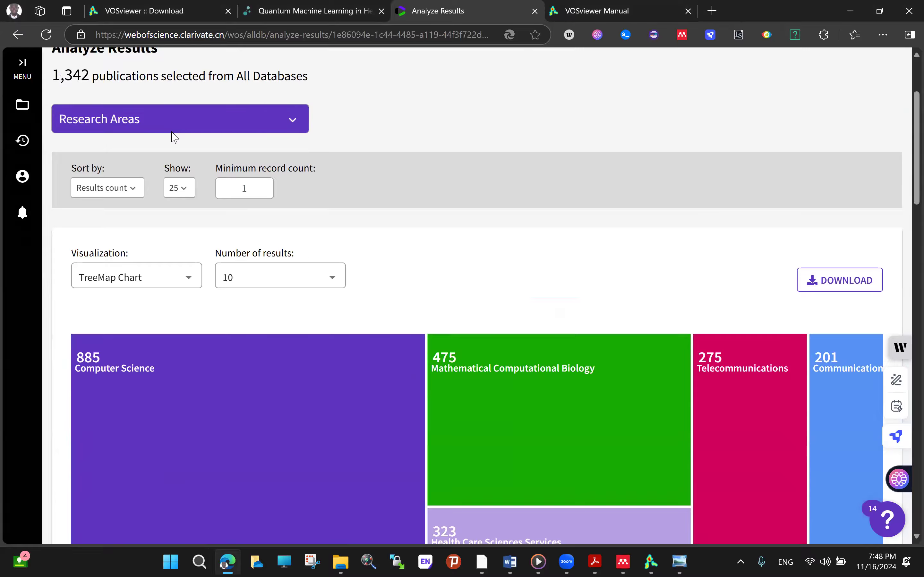
Analyze the Web of Science results by Document Types instead of Research Areas.
{"action": "left_click", "coordinate": [294, 193]}
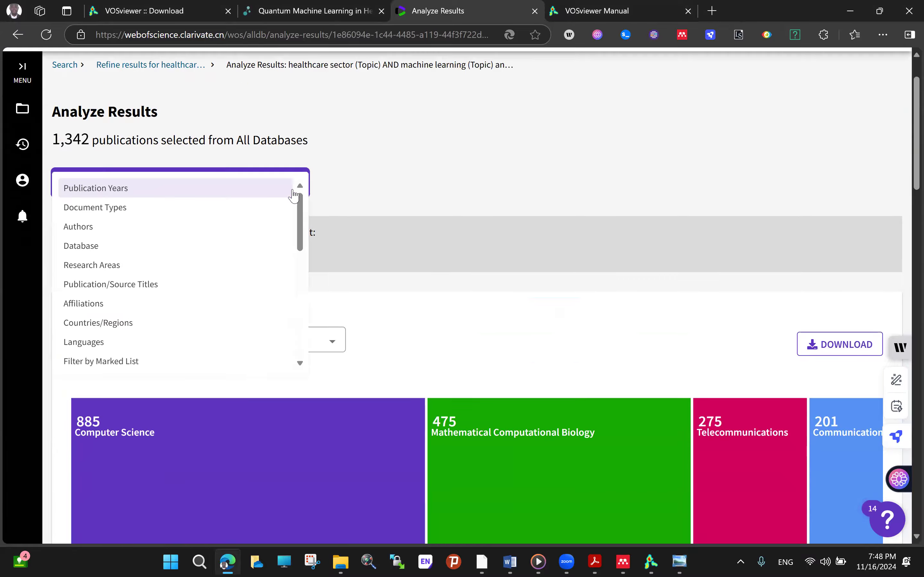
{"action": "left_click", "coordinate": [122, 208]}
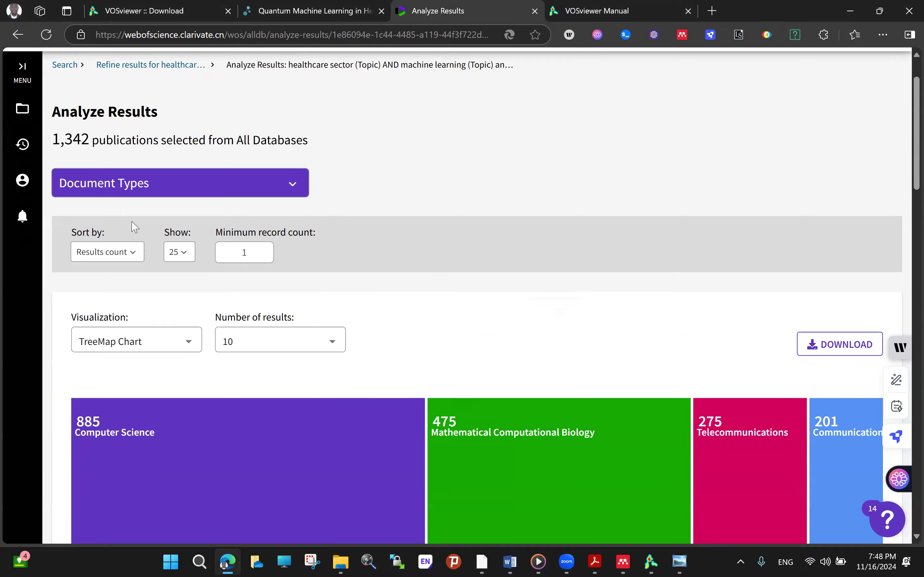
{"action": "scroll", "coordinate": [167, 242], "scroll_direction": "down", "scroll_amount": 3}
Look through the other fields by which the Web of Science results can be analyzed, keeping Document Types.
{"action": "left_click", "coordinate": [244, 248]}
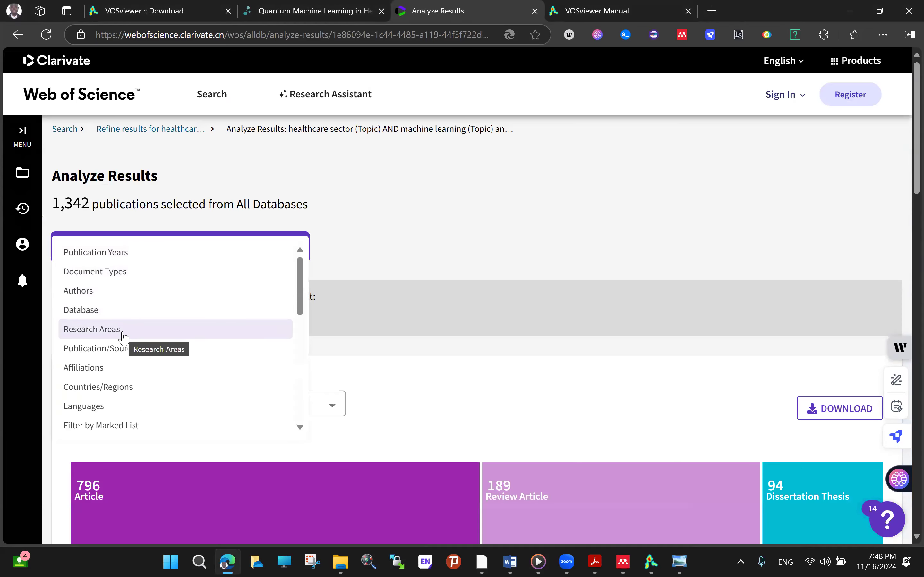
{"action": "scroll", "coordinate": [118, 376], "scroll_direction": "down", "scroll_amount": 3}
{"action": "scroll", "coordinate": [118, 378], "scroll_direction": "down", "scroll_amount": 5}
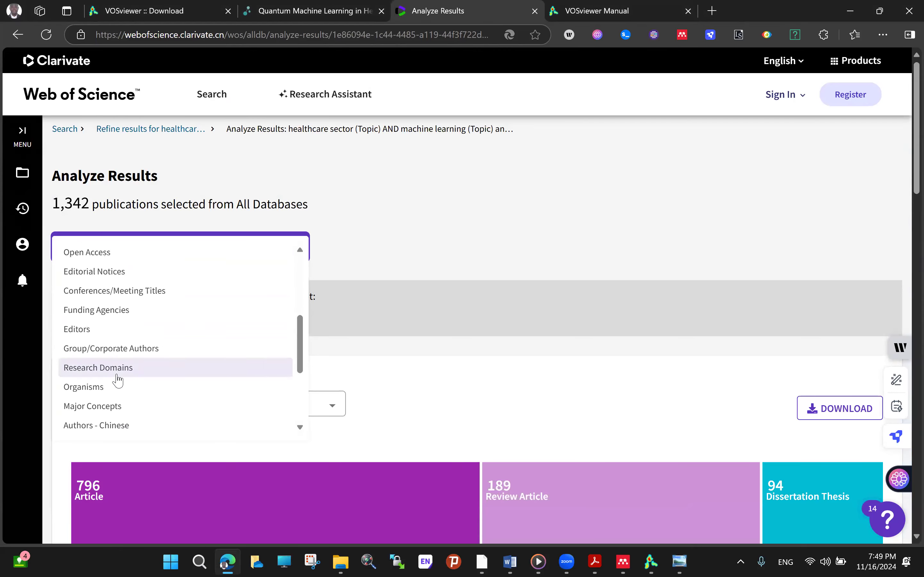
{"action": "scroll", "coordinate": [138, 409], "scroll_direction": "up", "scroll_amount": 8}
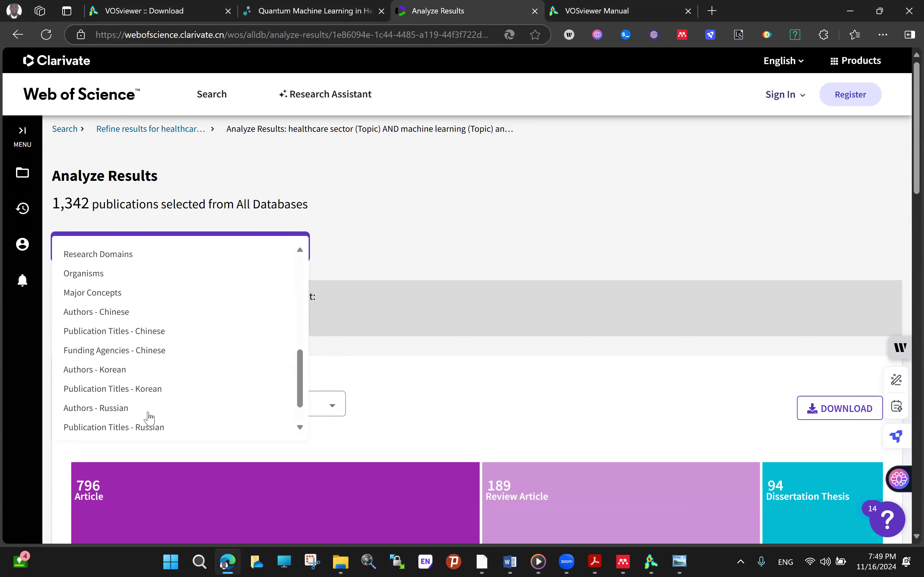
{"action": "left_click", "coordinate": [435, 242]}
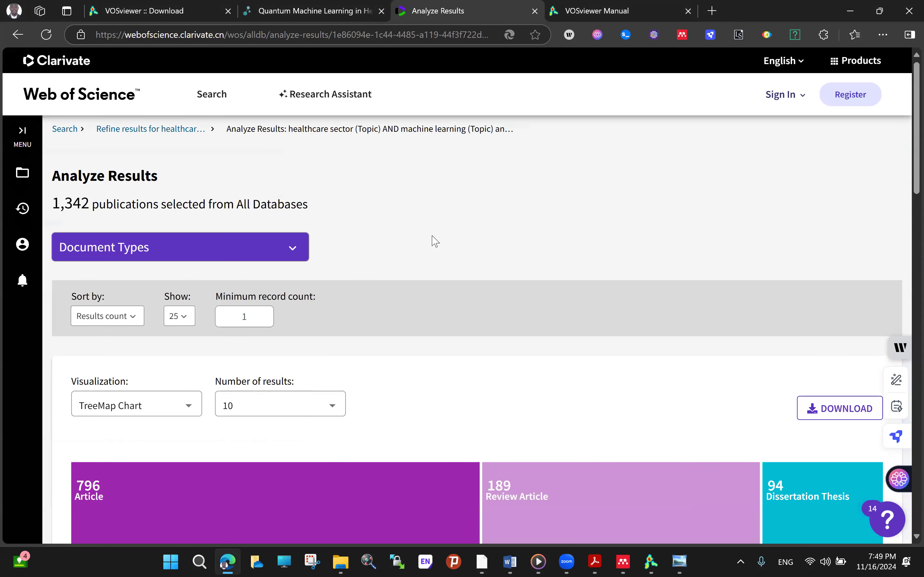
Examine the document types treemap chart and the table of record counts beneath it.
{"action": "scroll", "coordinate": [437, 245], "scroll_direction": "down", "scroll_amount": 1}
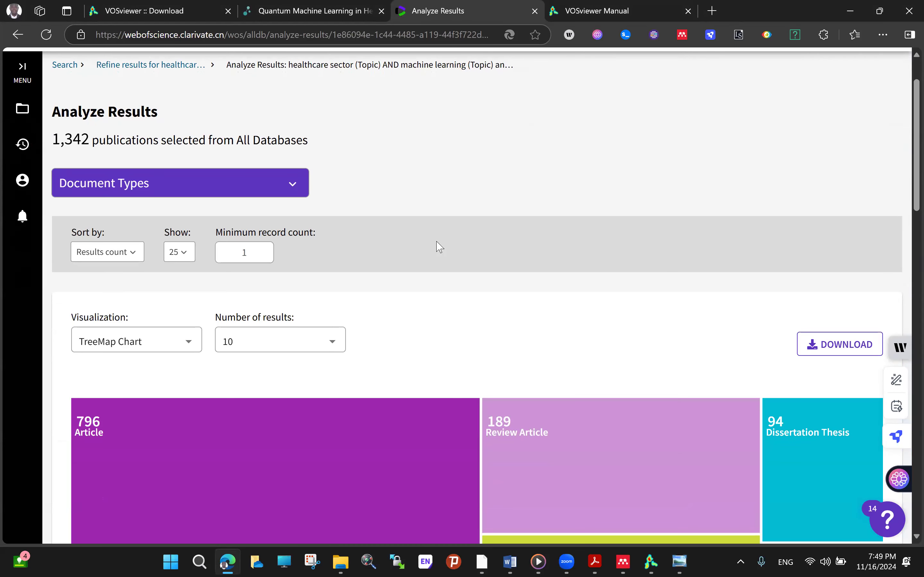
{"action": "scroll", "coordinate": [440, 247], "scroll_direction": "down", "scroll_amount": 1}
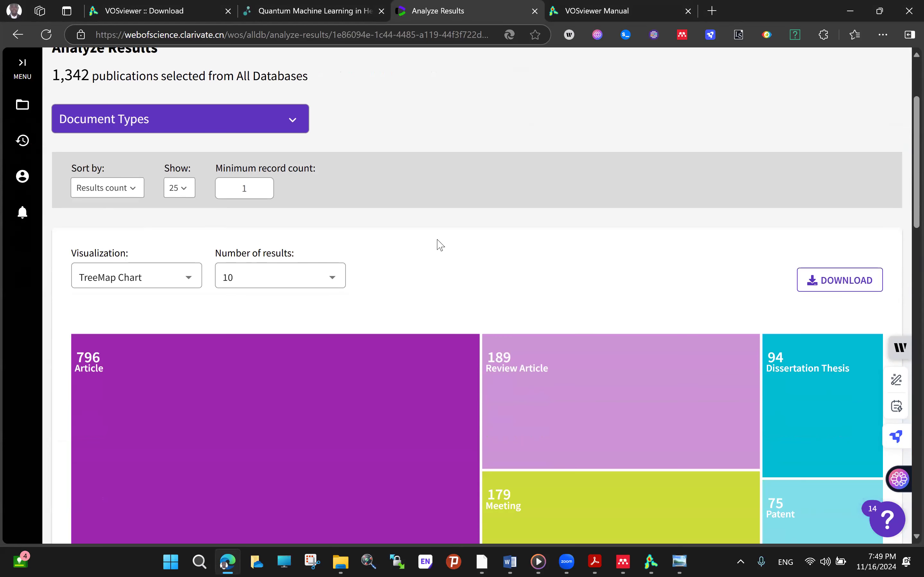
{"action": "scroll", "coordinate": [441, 244], "scroll_direction": "down", "scroll_amount": 5}
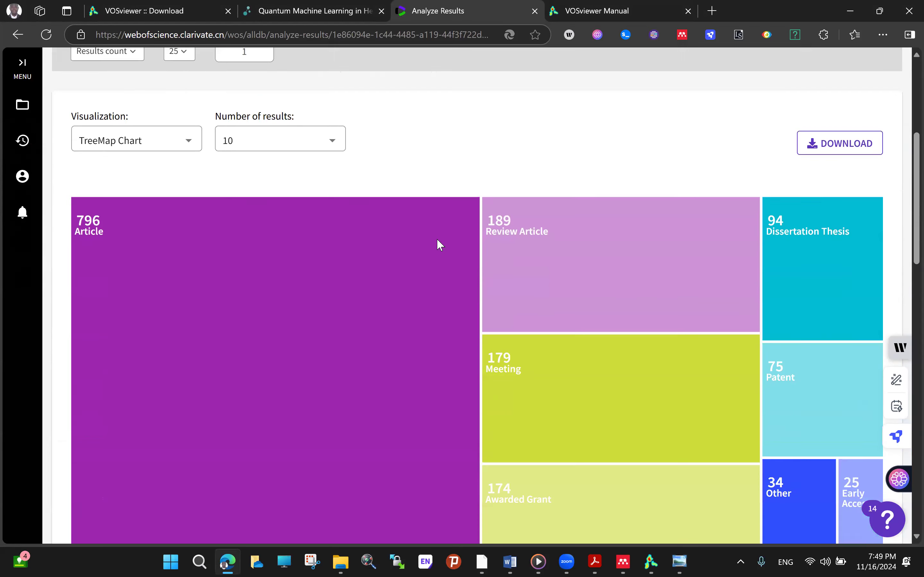
{"action": "scroll", "coordinate": [440, 244], "scroll_direction": "down", "scroll_amount": 1}
{"action": "scroll", "coordinate": [440, 244], "scroll_direction": "down", "scroll_amount": 3}
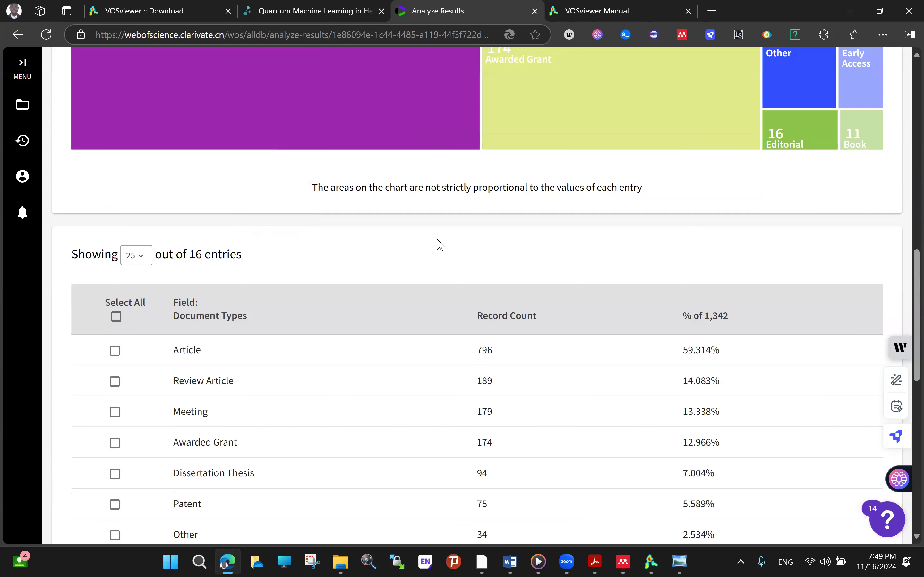
{"action": "scroll", "coordinate": [440, 245], "scroll_direction": "up", "scroll_amount": 10}
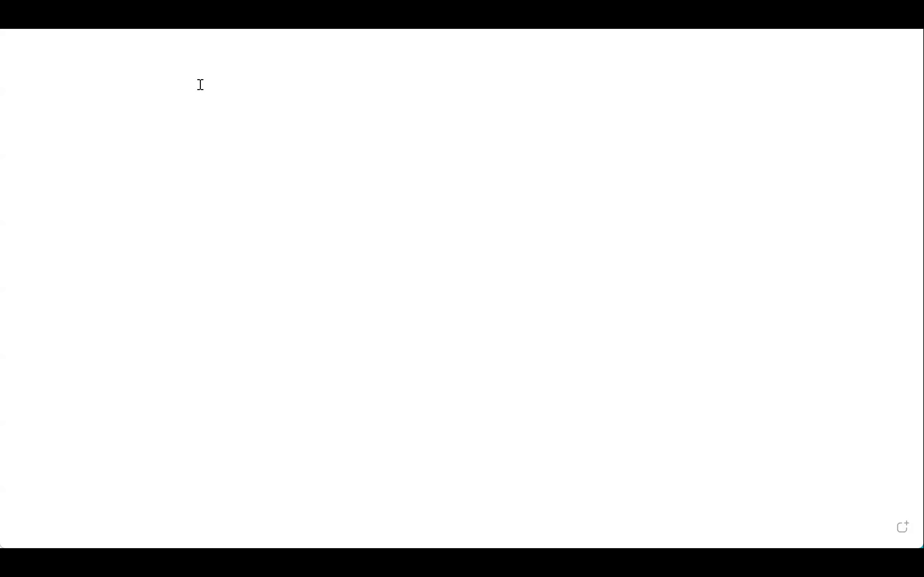
Write on the blank whiteboard: "1. What are the advantages of using machine learning in regulating traffic systems?".
{"action": "left_click", "coordinate": [220, 78]}
{"action": "type", "text": "1. What are the advantaf"}
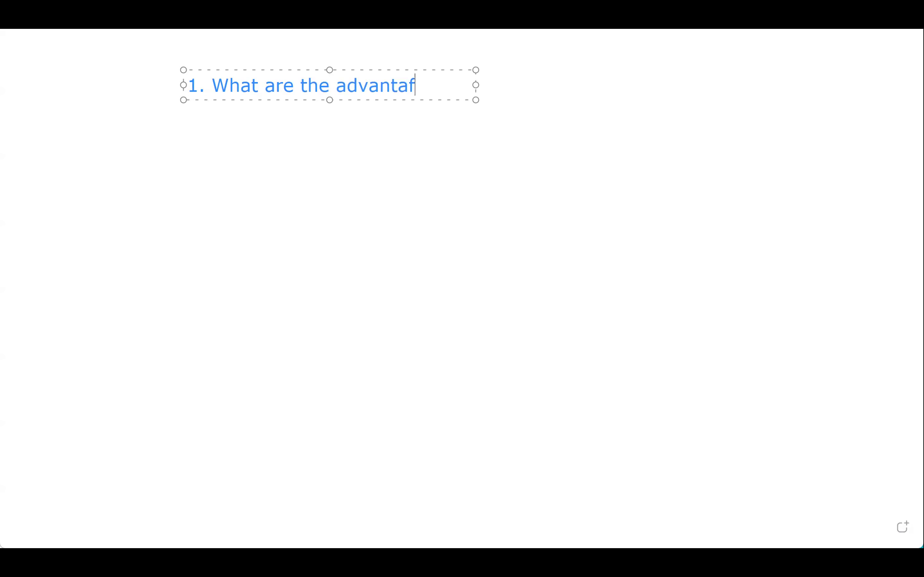
{"action": "key", "text": "BackSpace"}
{"action": "type", "text": "ges of using machne"}
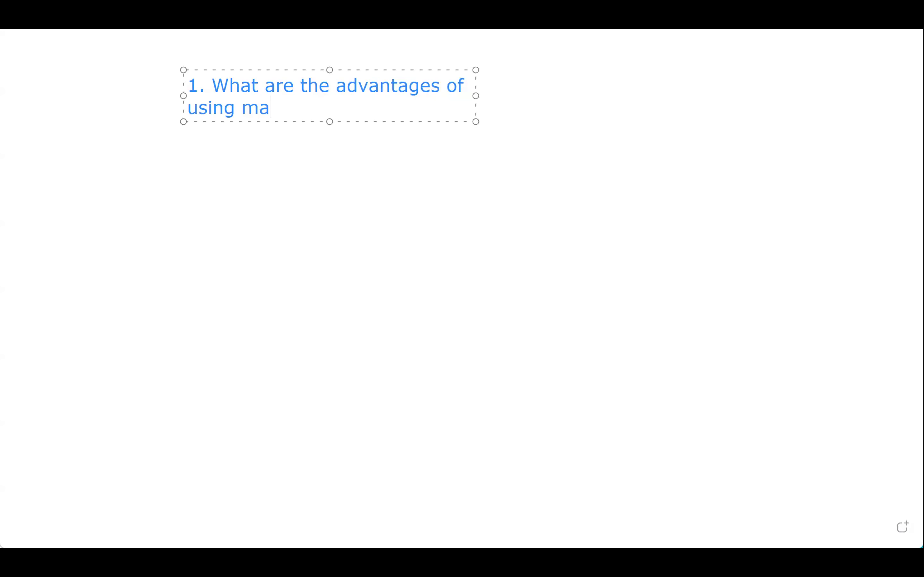
{"action": "key", "text": "BackSpace"}
{"action": "key", "text": "BackSpace"}
{"action": "type", "text": "ine learni"}
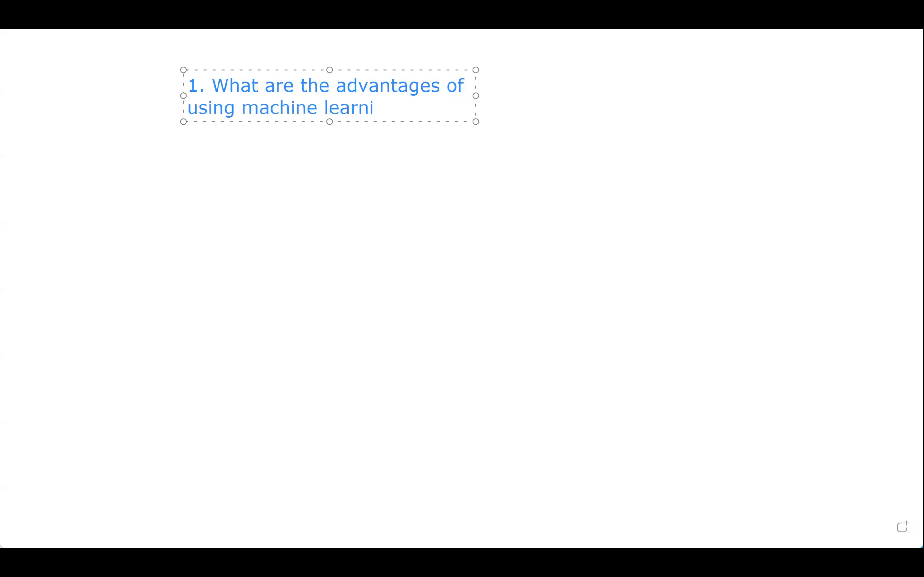
{"action": "type", "text": "ng in regulating"}
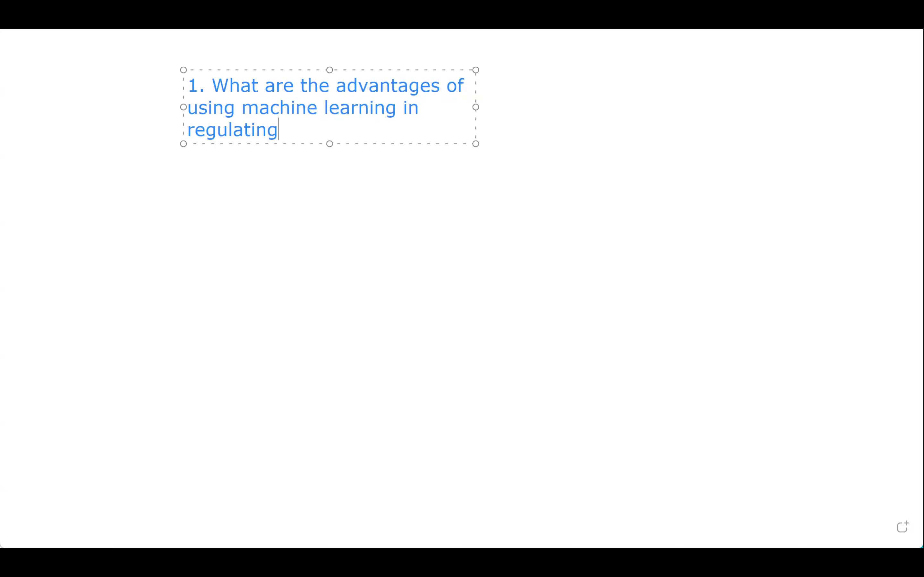
{"action": "type", "text": " traffic systems"}
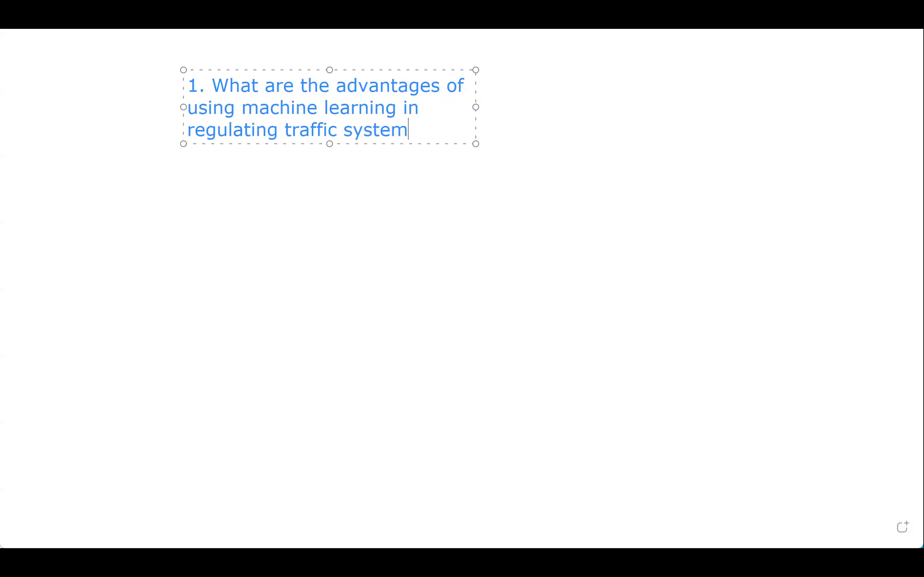
{"action": "type", "text": "?"}
Widen the question's text box on the whiteboard and copy the question text without its number.
{"action": "left_click_drag", "start_coordinate": [472, 105], "coordinate": [688, 96]}
{"action": "left_click_drag", "start_coordinate": [495, 103], "coordinate": [213, 88]}
{"action": "key", "text": "ctrl+c"}
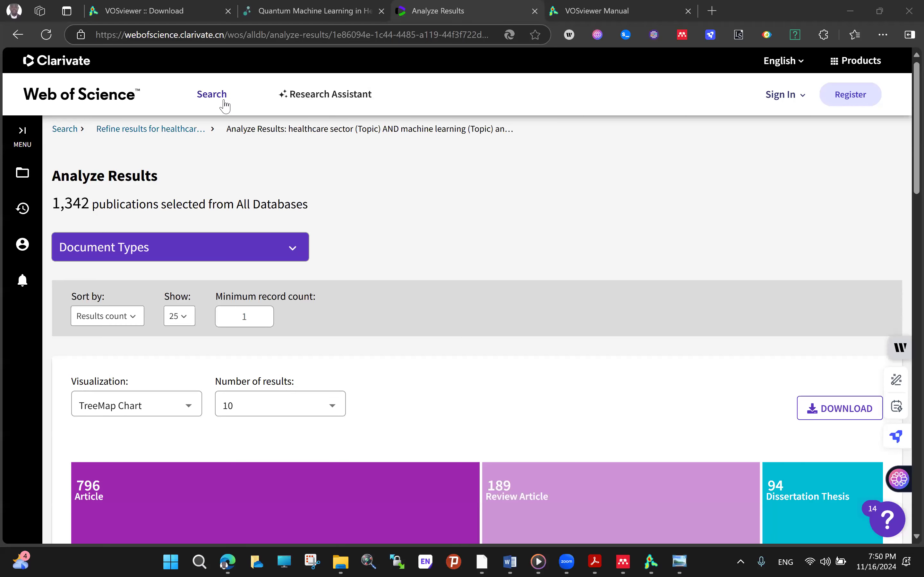
Start a new document search and try the copied traffic systems question as the only topic, removing the machine learning row.
{"action": "left_click", "coordinate": [223, 99]}
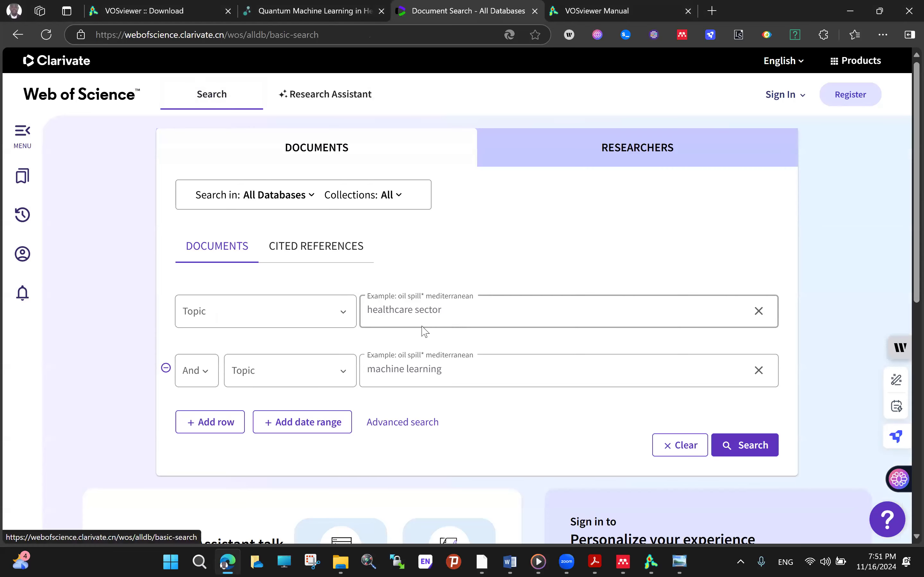
{"action": "left_click", "coordinate": [421, 313]}
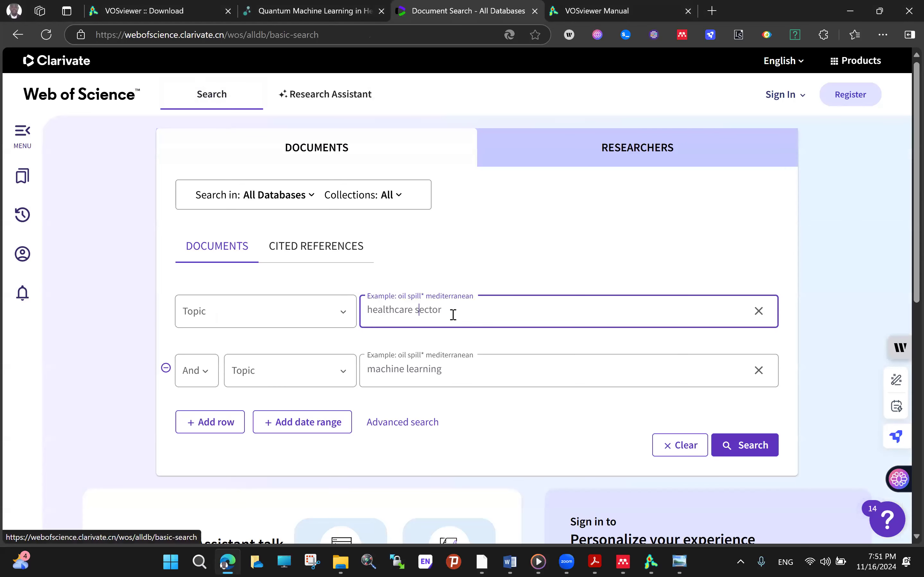
{"action": "left_click_drag", "start_coordinate": [452, 313], "coordinate": [355, 313]}
{"action": "key", "text": "ctrl+v"}
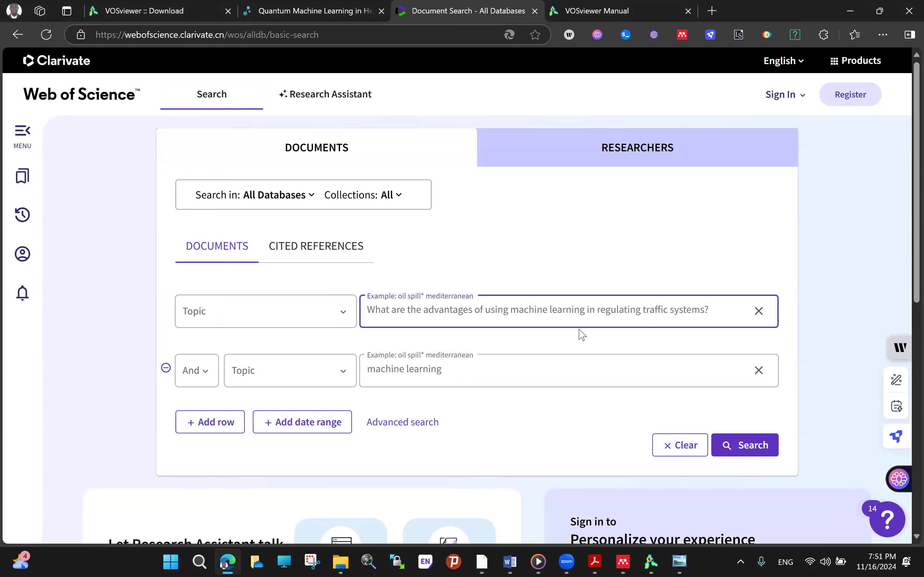
{"action": "left_click", "coordinate": [166, 367]}
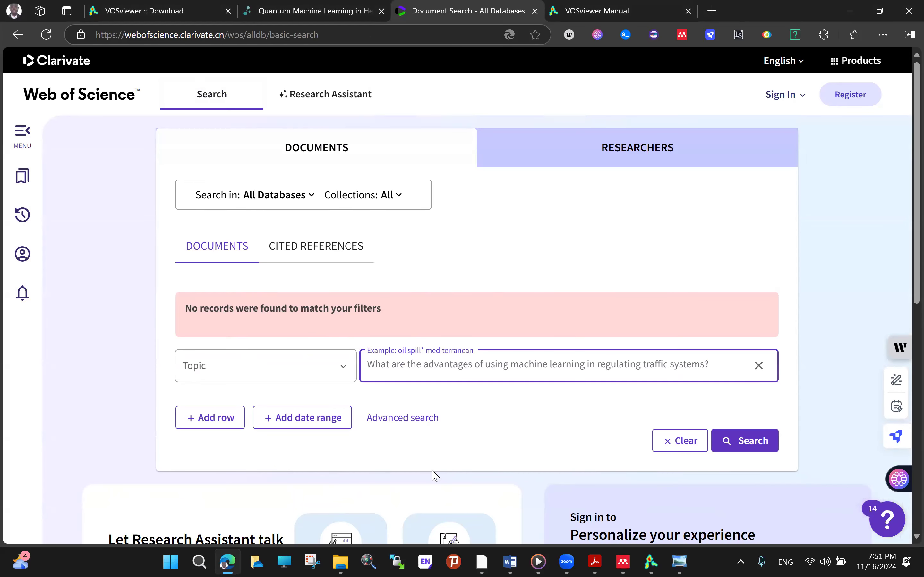
{"action": "left_click_drag", "start_coordinate": [373, 366], "coordinate": [771, 366]}
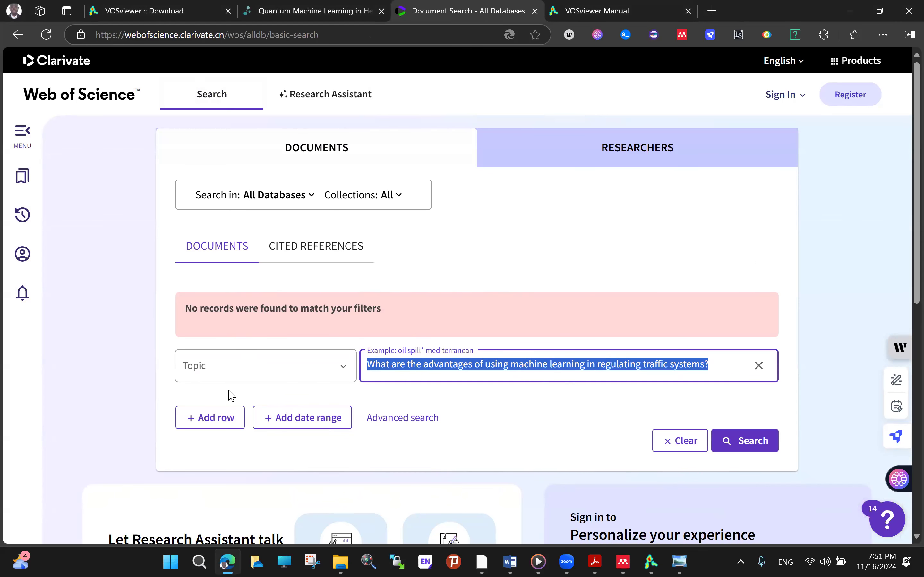
Add two topic rows joined with And, one for "advantages" and one for "machine learning".
{"action": "left_click", "coordinate": [213, 420]}
{"action": "left_click", "coordinate": [401, 423]}
{"action": "type", "text": "adab"}
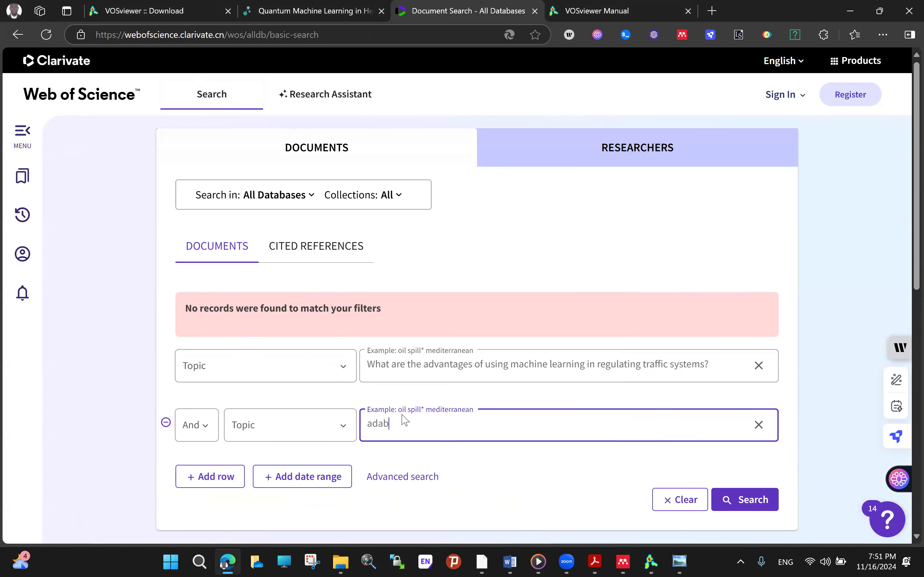
{"action": "type", "text": "vantages"}
{"action": "left_click", "coordinate": [214, 475]}
{"action": "scroll", "coordinate": [432, 433], "scroll_direction": "down", "scroll_amount": 1}
{"action": "left_click", "coordinate": [430, 430]}
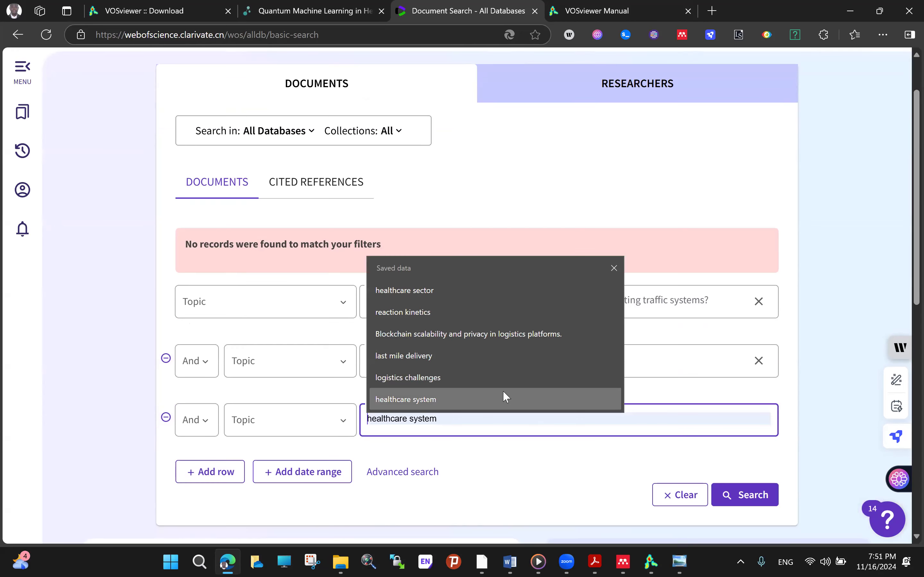
{"action": "type", "text": "machine learning"}
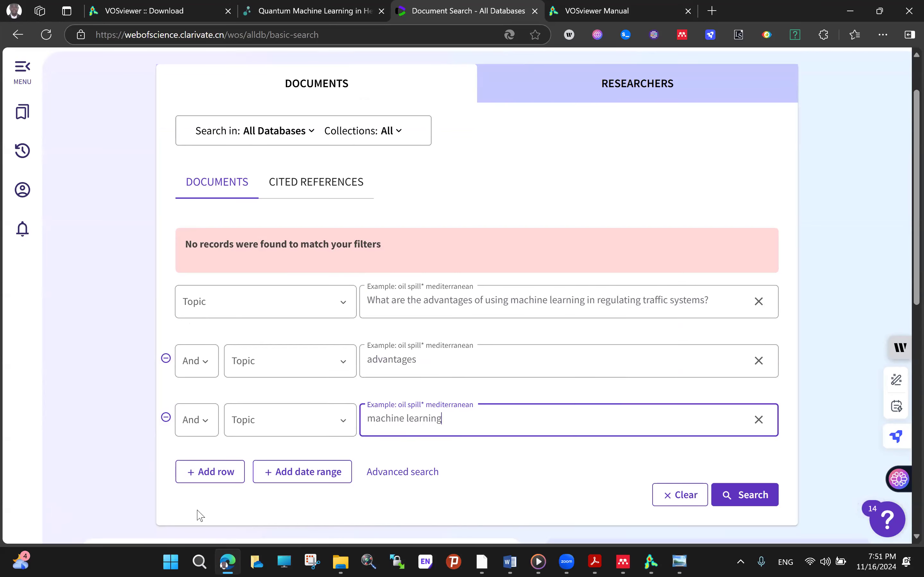
Add an And topic row for "traffic systems" and run the search on the three keywords without the full question.
{"action": "left_click", "coordinate": [211, 478]}
{"action": "left_click", "coordinate": [406, 476]}
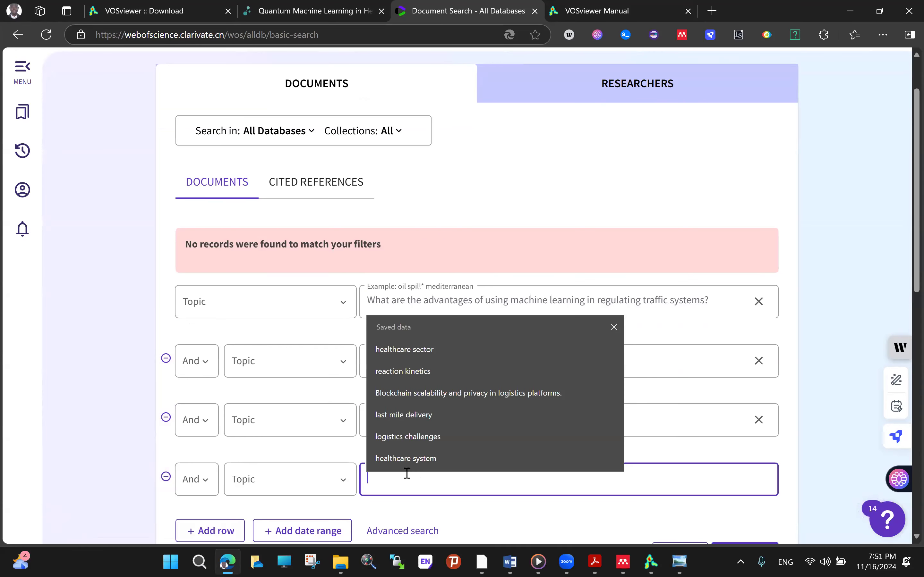
{"action": "type", "text": "tra"}
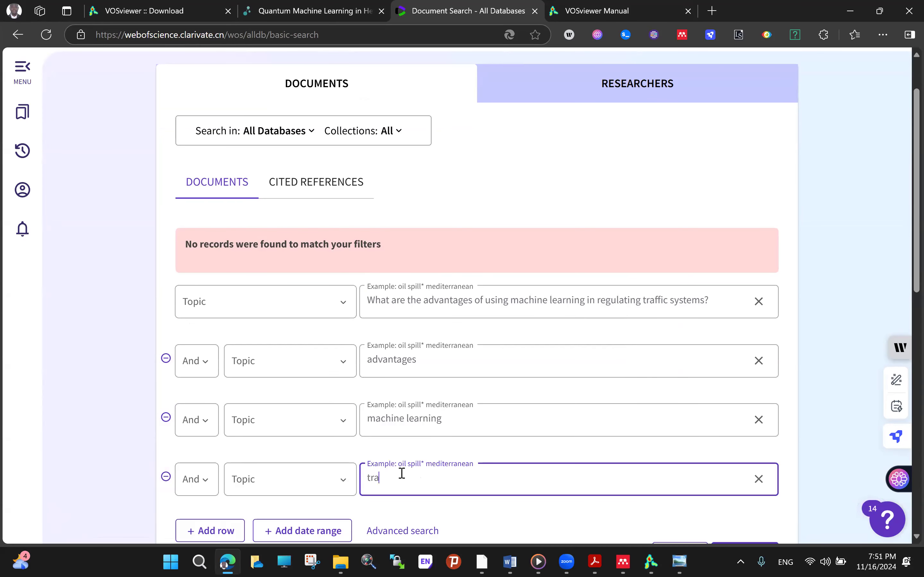
{"action": "type", "text": "ffic systems"}
{"action": "left_click", "coordinate": [454, 351]}
{"action": "double_click", "coordinate": [372, 359]}
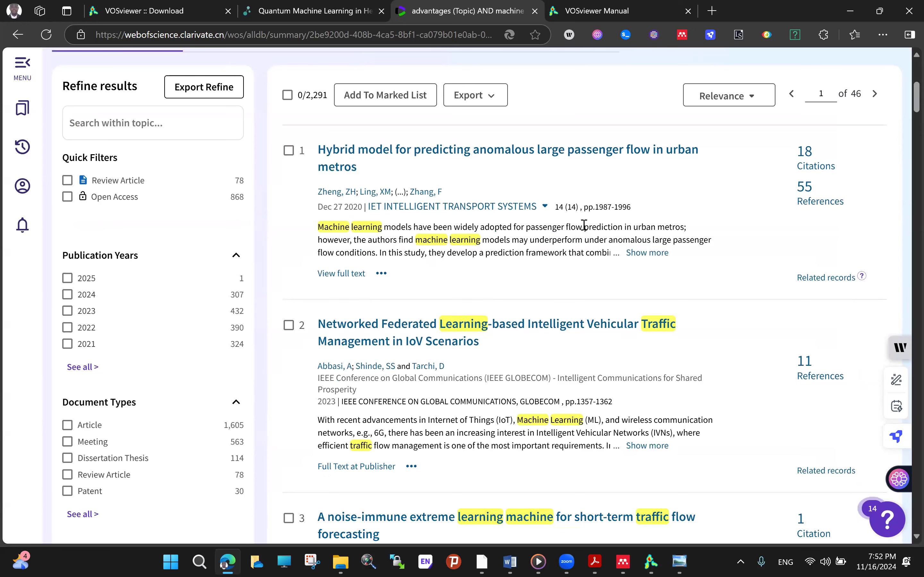
Look through the retrieved publications and check the combined query and refinements at the head of the results.
{"action": "scroll", "coordinate": [594, 164], "scroll_direction": "up", "scroll_amount": 6}
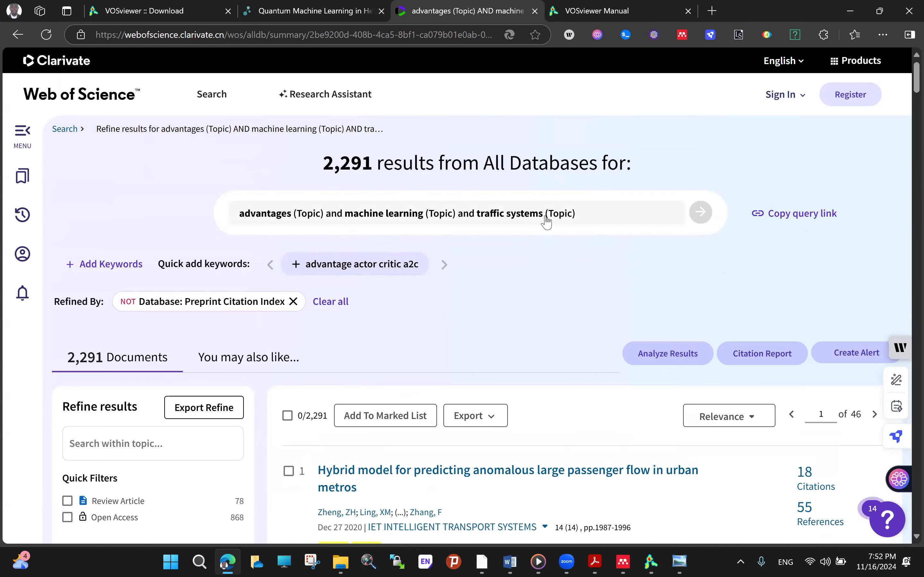
{"action": "scroll", "coordinate": [545, 225], "scroll_direction": "down", "scroll_amount": 10}
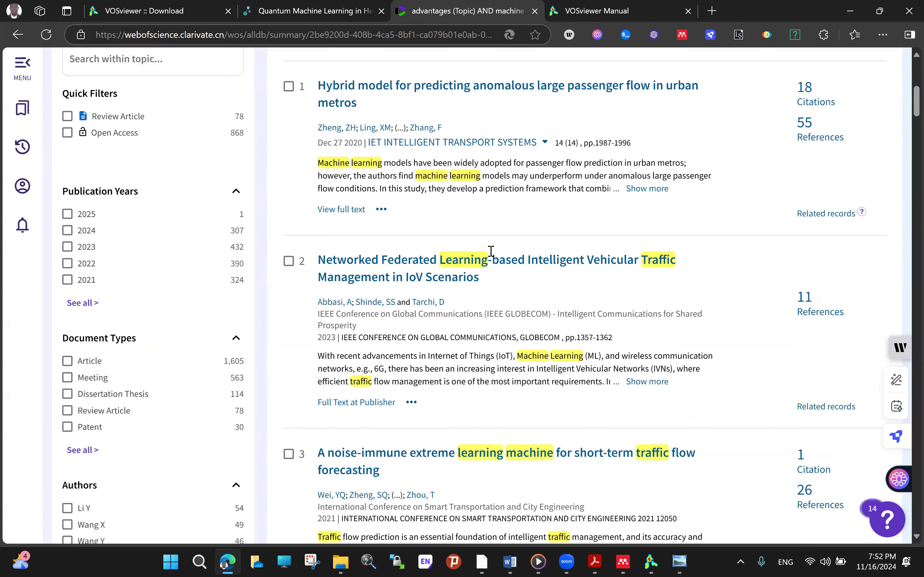
{"action": "scroll", "coordinate": [499, 253], "scroll_direction": "down", "scroll_amount": 20}
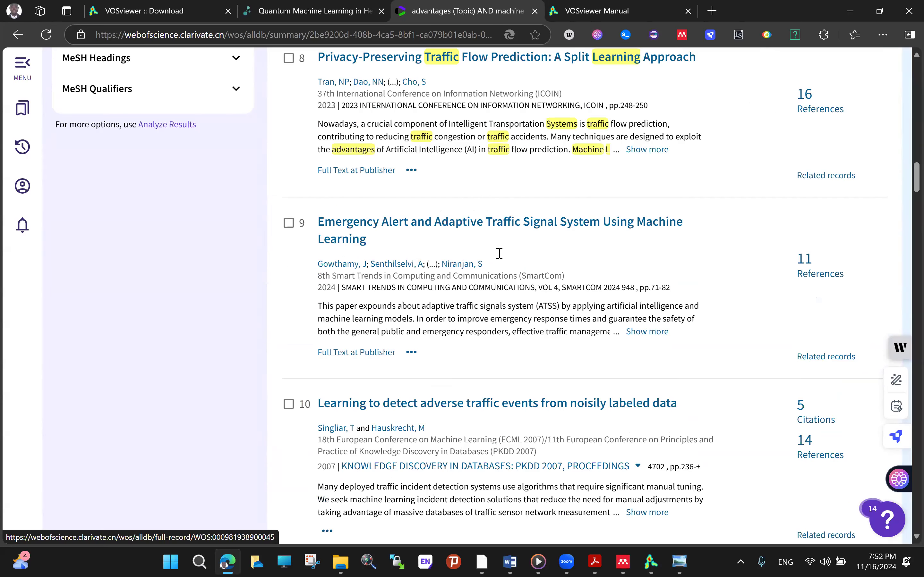
{"action": "scroll", "coordinate": [500, 253], "scroll_direction": "up", "scroll_amount": 20}
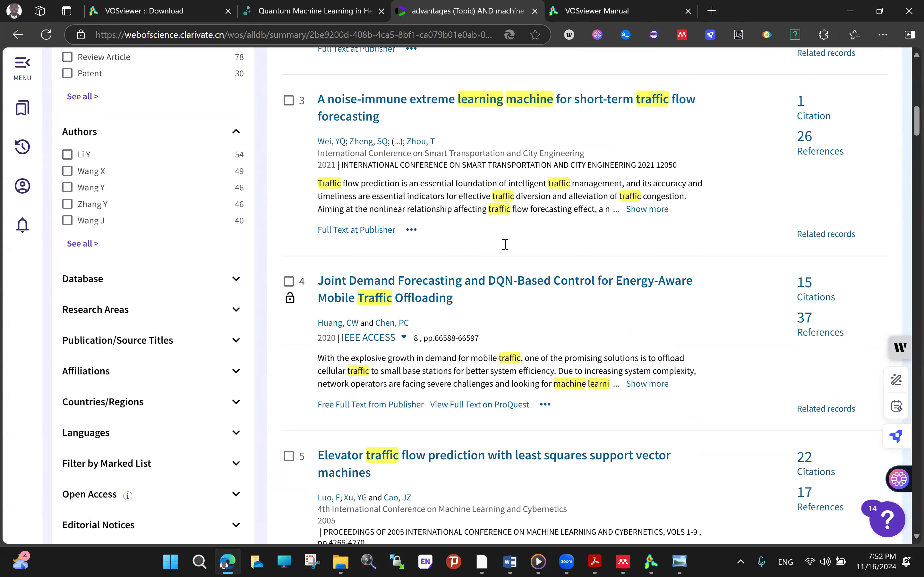
{"action": "scroll", "coordinate": [503, 255], "scroll_direction": "up", "scroll_amount": 10}
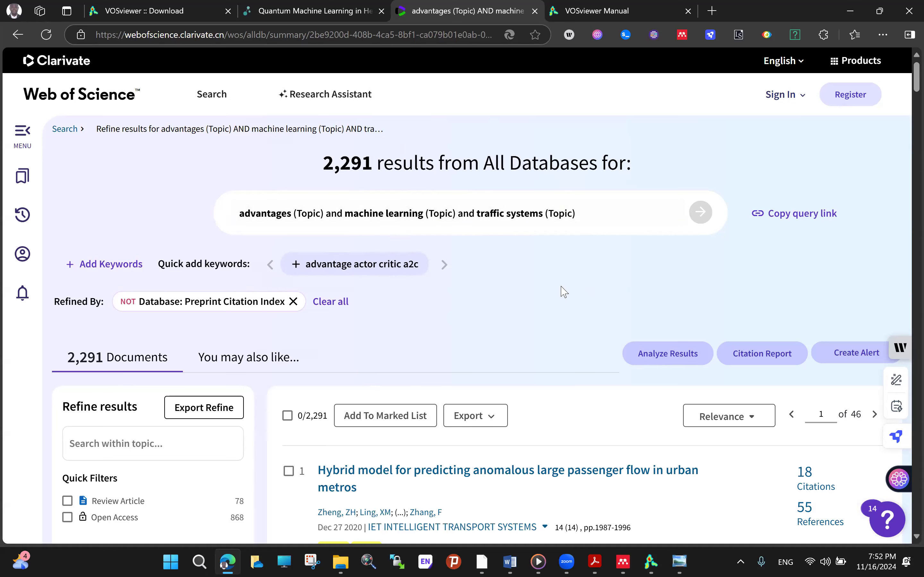
{"action": "scroll", "coordinate": [520, 296], "scroll_direction": "down", "scroll_amount": 2}
{"action": "scroll", "coordinate": [519, 296], "scroll_direction": "up", "scroll_amount": 2}
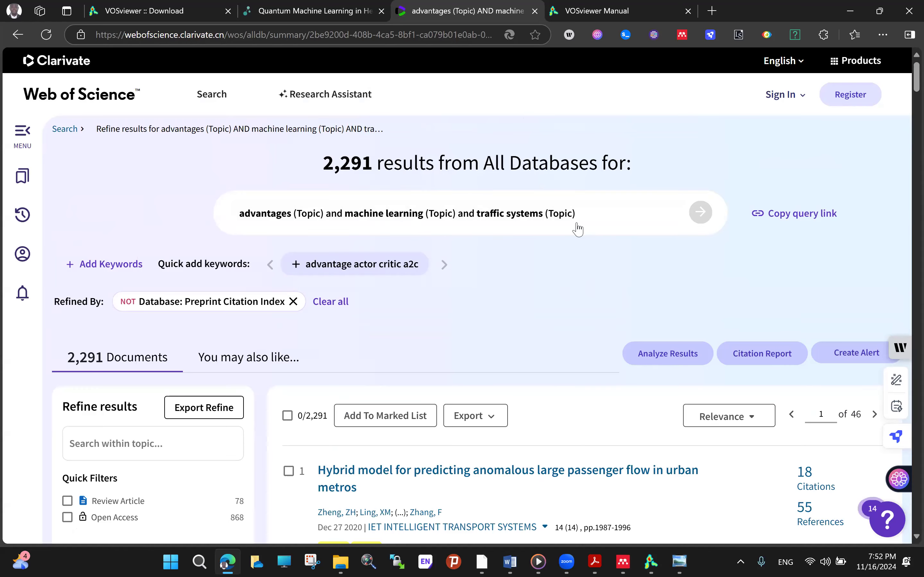